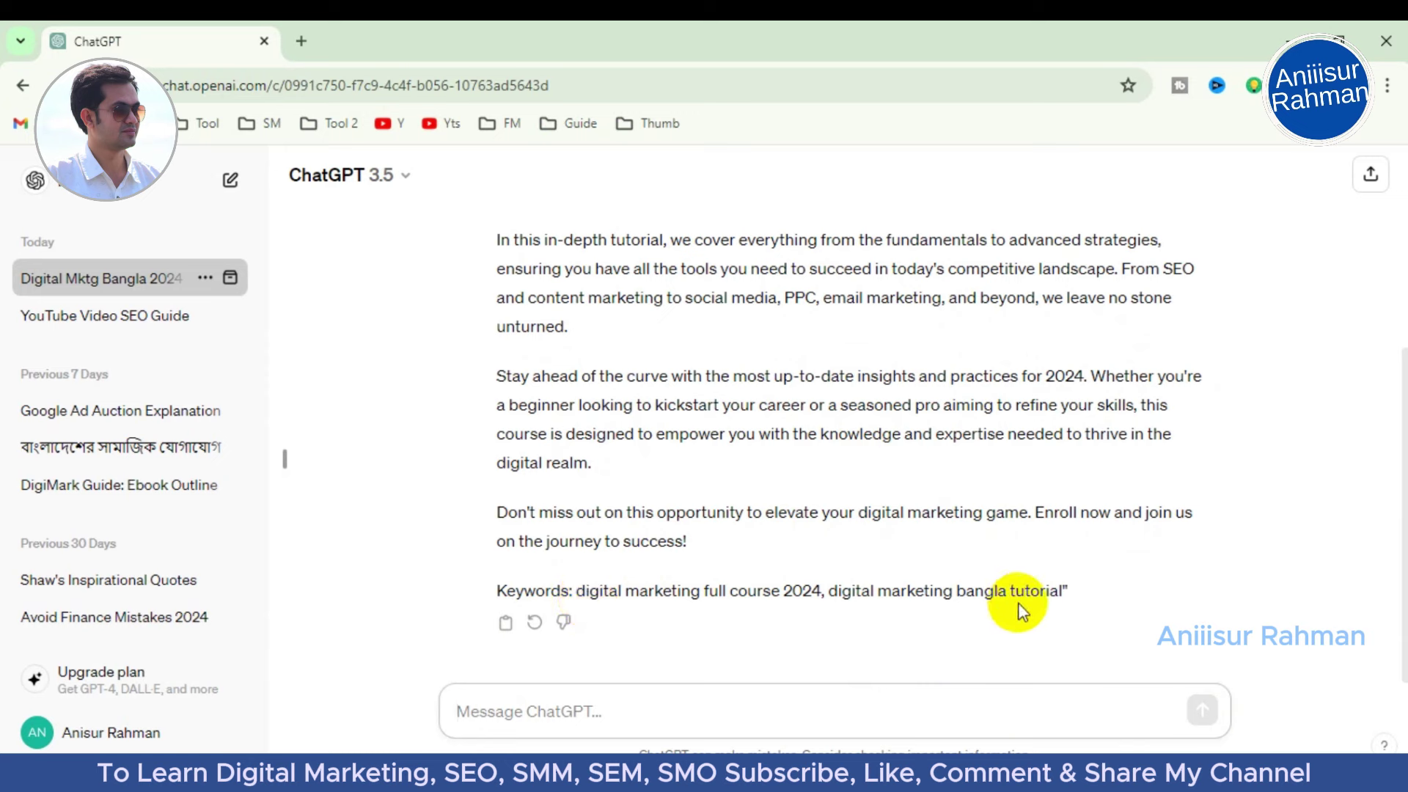
Step: Copy ChatGPT's entire generated video description, from the "Unlock the Power of Digital Marketing" line through the keywords line
{"action": "left_click_drag", "start_coordinate": [575, 596], "coordinate": [1125, 591]}
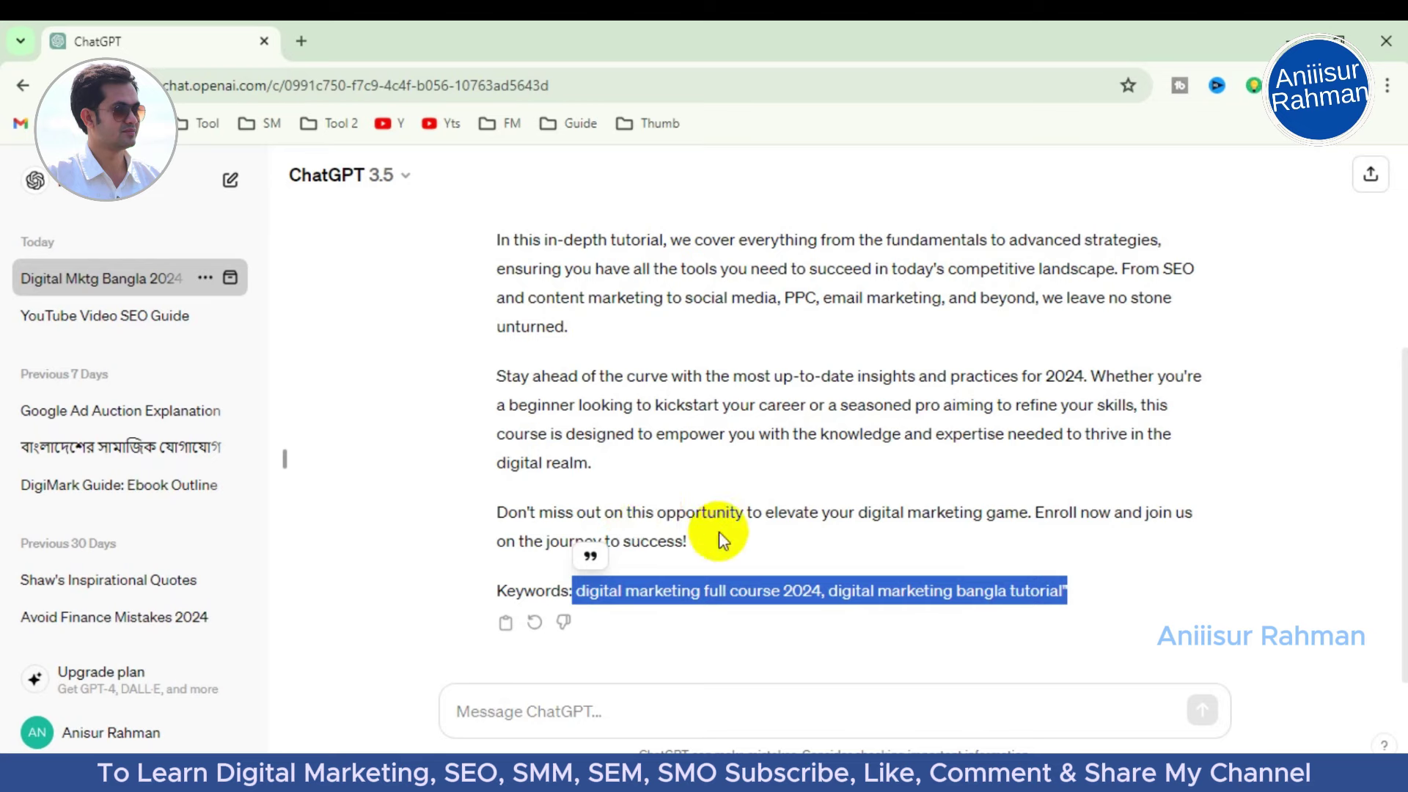
{"action": "scroll", "coordinate": [716, 538], "scroll_direction": "up", "scroll_amount": 4}
{"action": "scroll", "coordinate": [697, 536], "scroll_direction": "down", "scroll_amount": 2}
{"action": "scroll", "coordinate": [689, 535], "scroll_direction": "up", "scroll_amount": 2}
{"action": "scroll", "coordinate": [689, 531], "scroll_direction": "down", "scroll_amount": 1}
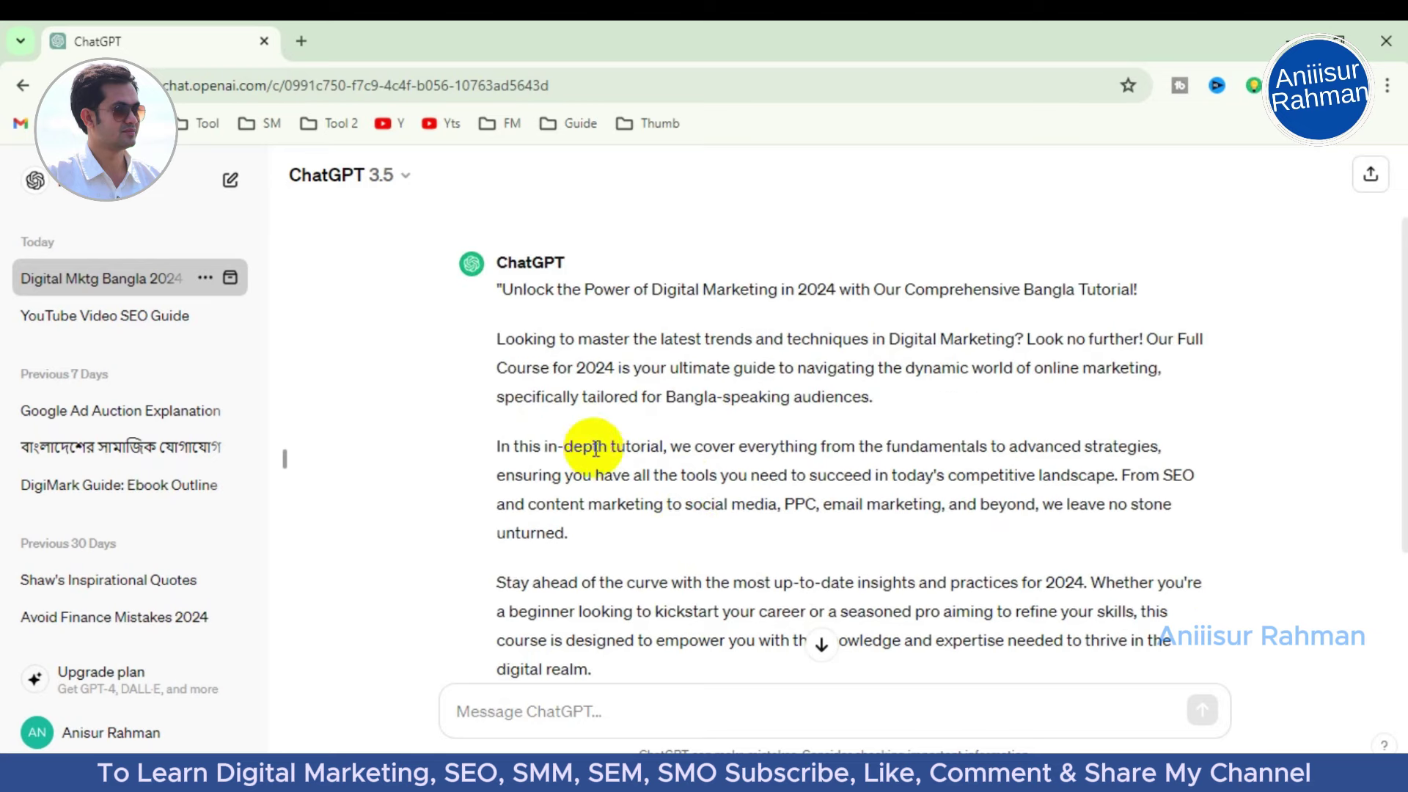
{"action": "left_click_drag", "start_coordinate": [495, 289], "coordinate": [1100, 576]}
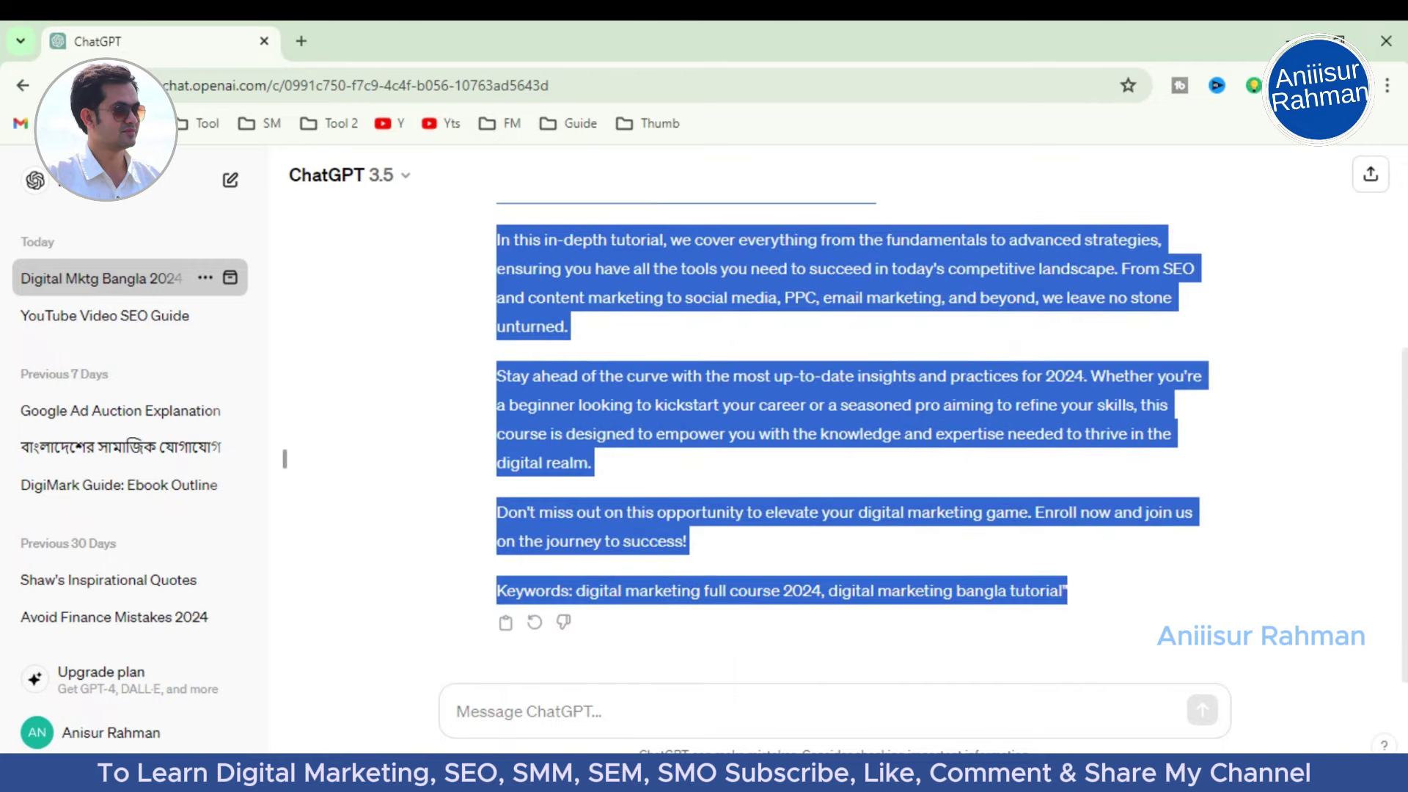
Step: Switch to the YouTube SEO Word document and paste the description below the prompt, without its source formatting
{"action": "key", "text": "alt+Tab"}
{"action": "scroll", "coordinate": [544, 630], "scroll_direction": "up", "scroll_amount": 2}
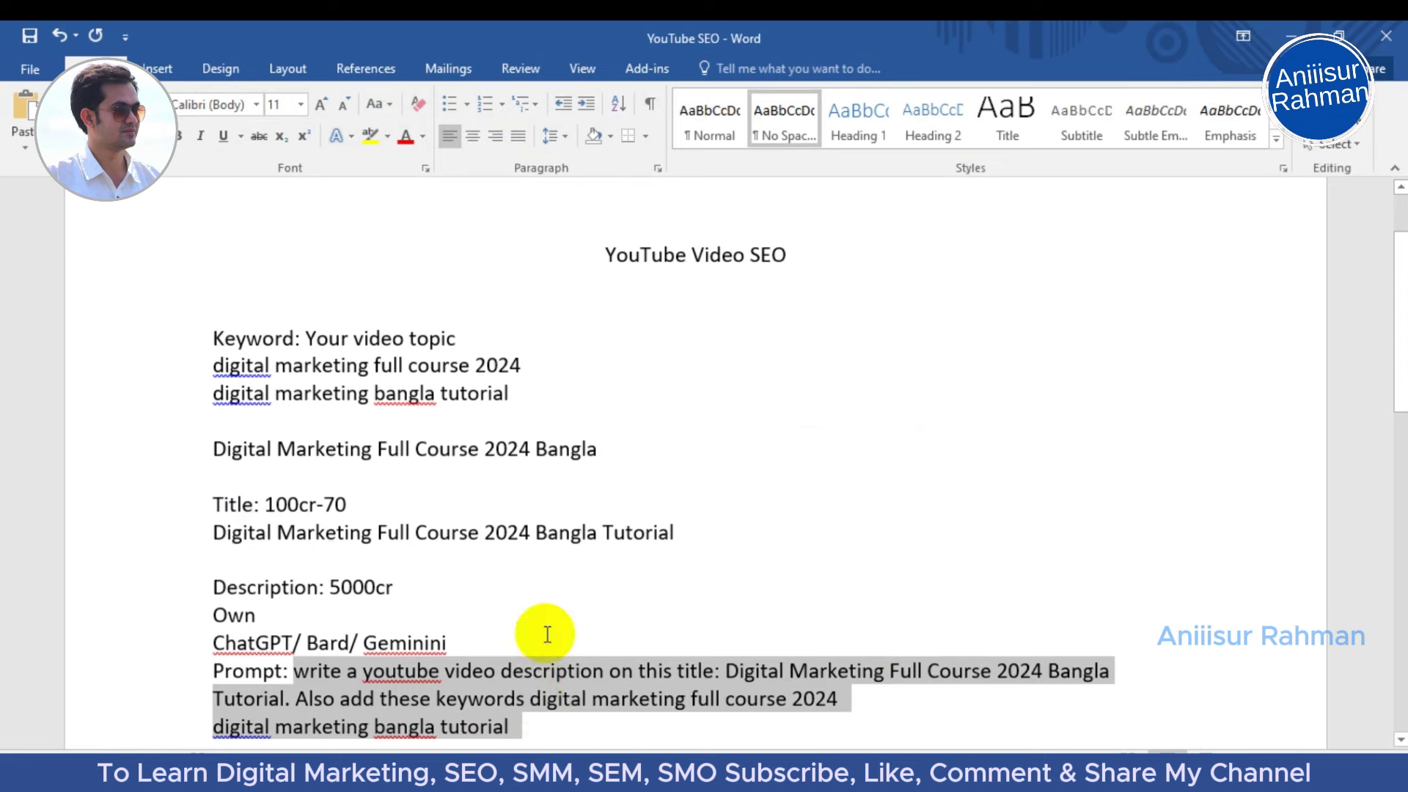
{"action": "scroll", "coordinate": [660, 550], "scroll_direction": "down", "scroll_amount": 3}
{"action": "scroll", "coordinate": [762, 511], "scroll_direction": "down", "scroll_amount": 2}
{"action": "left_click", "coordinate": [571, 506]}
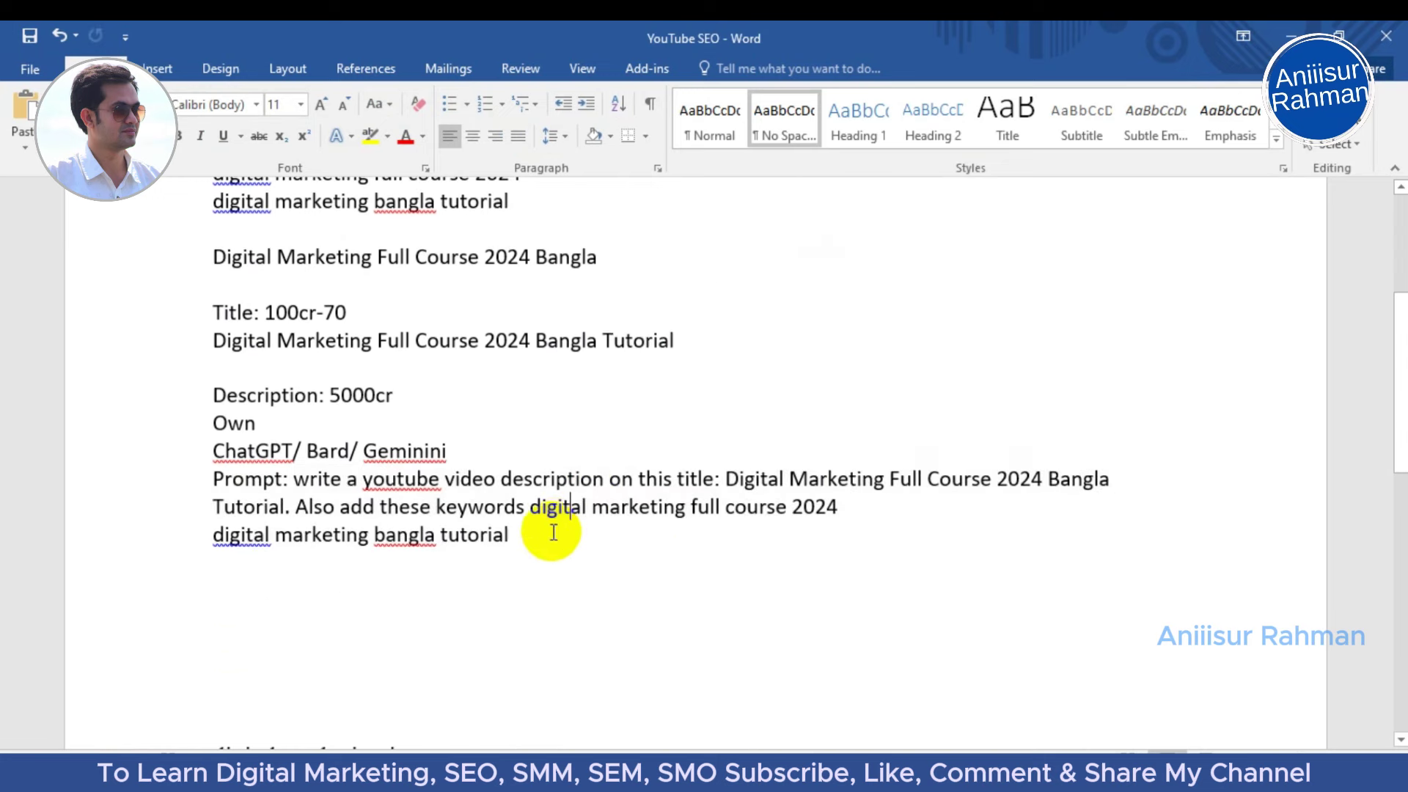
{"action": "key", "text": "Return"}
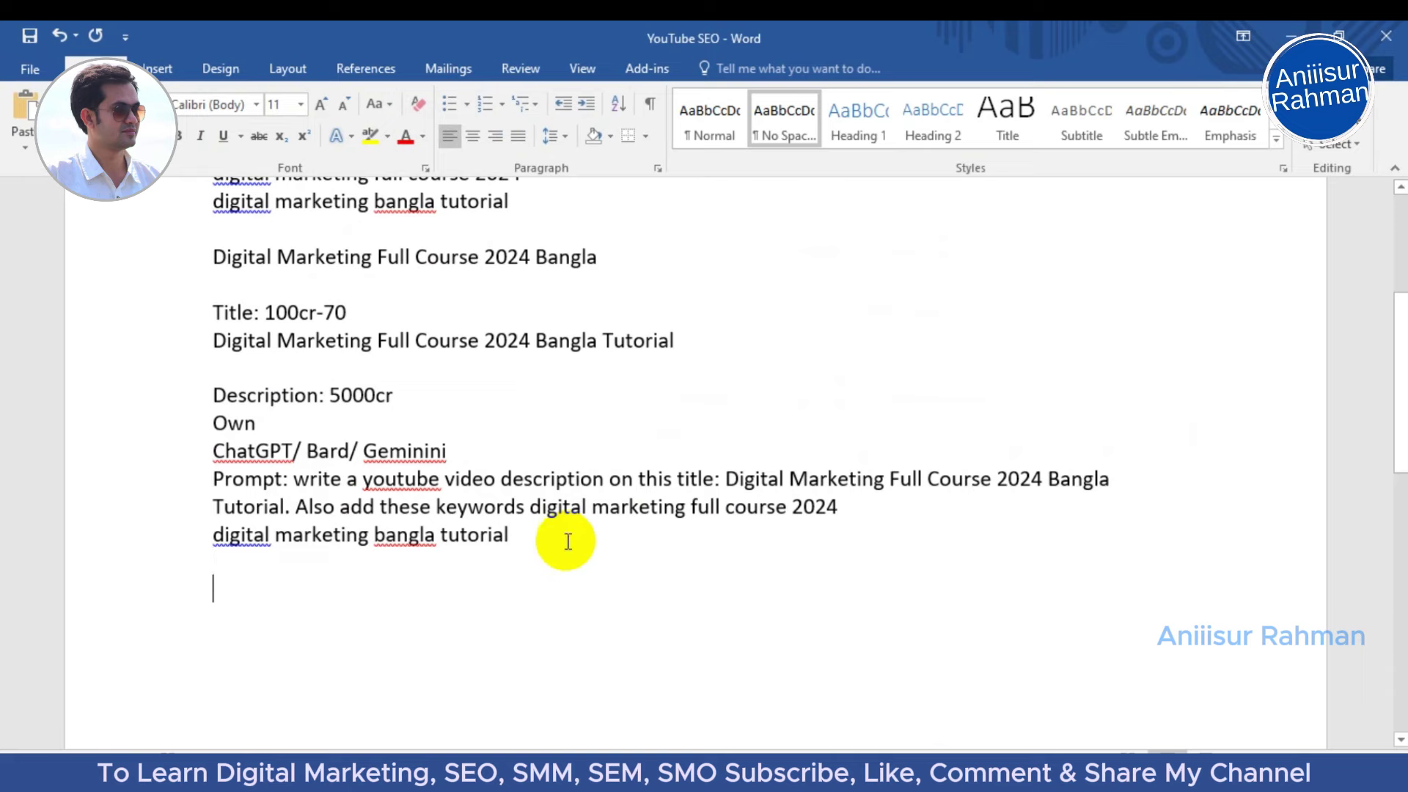
{"action": "key", "text": "ctrl+v"}
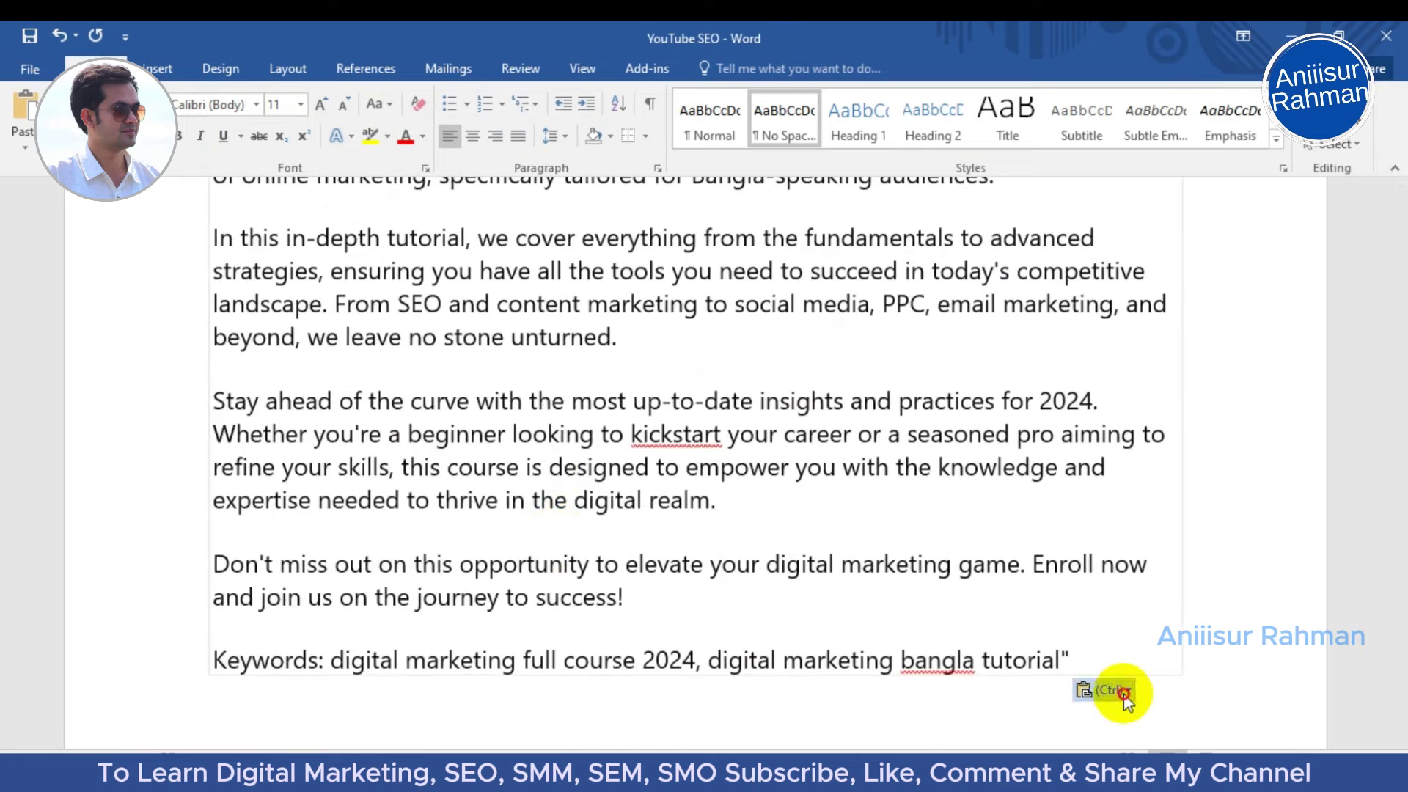
{"action": "left_click", "coordinate": [1104, 689]}
{"action": "left_click", "coordinate": [1144, 642]}
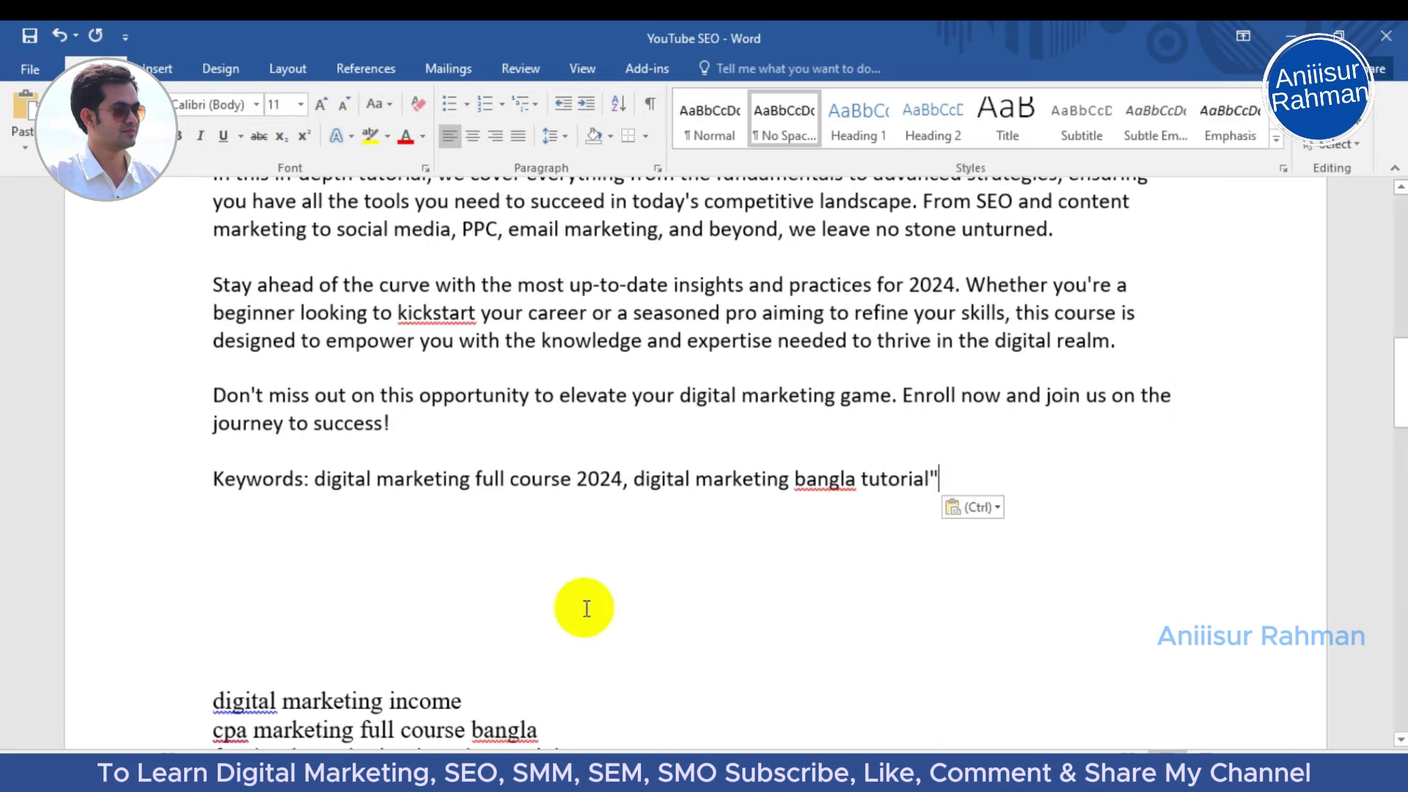
Step: Format the whole document's text as Arial, size 9, with justified alignment
{"action": "key", "text": "ctrl+a"}
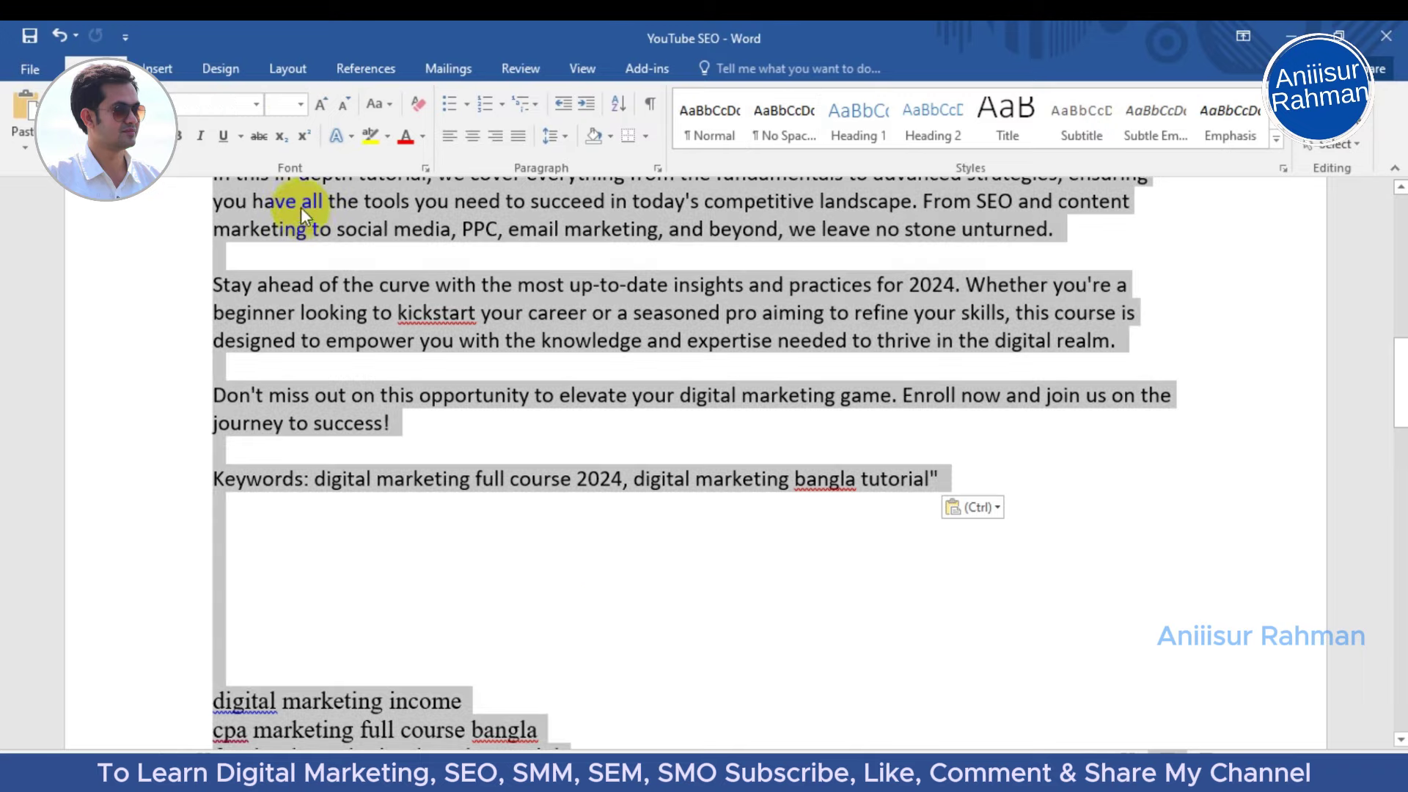
{"action": "left_click", "coordinate": [256, 105]}
{"action": "left_click", "coordinate": [227, 226]}
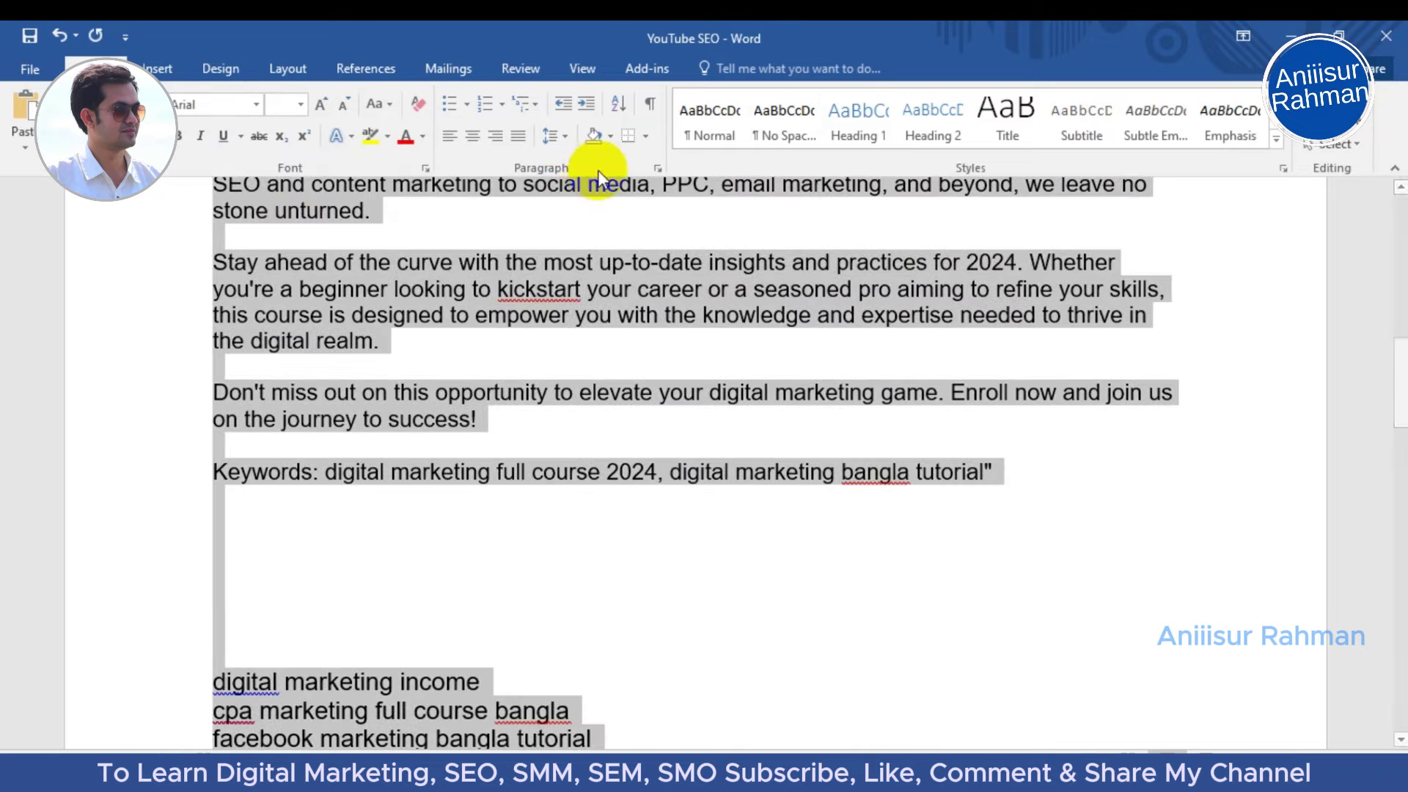
{"action": "left_click", "coordinate": [517, 137]}
{"action": "left_click", "coordinate": [299, 106]}
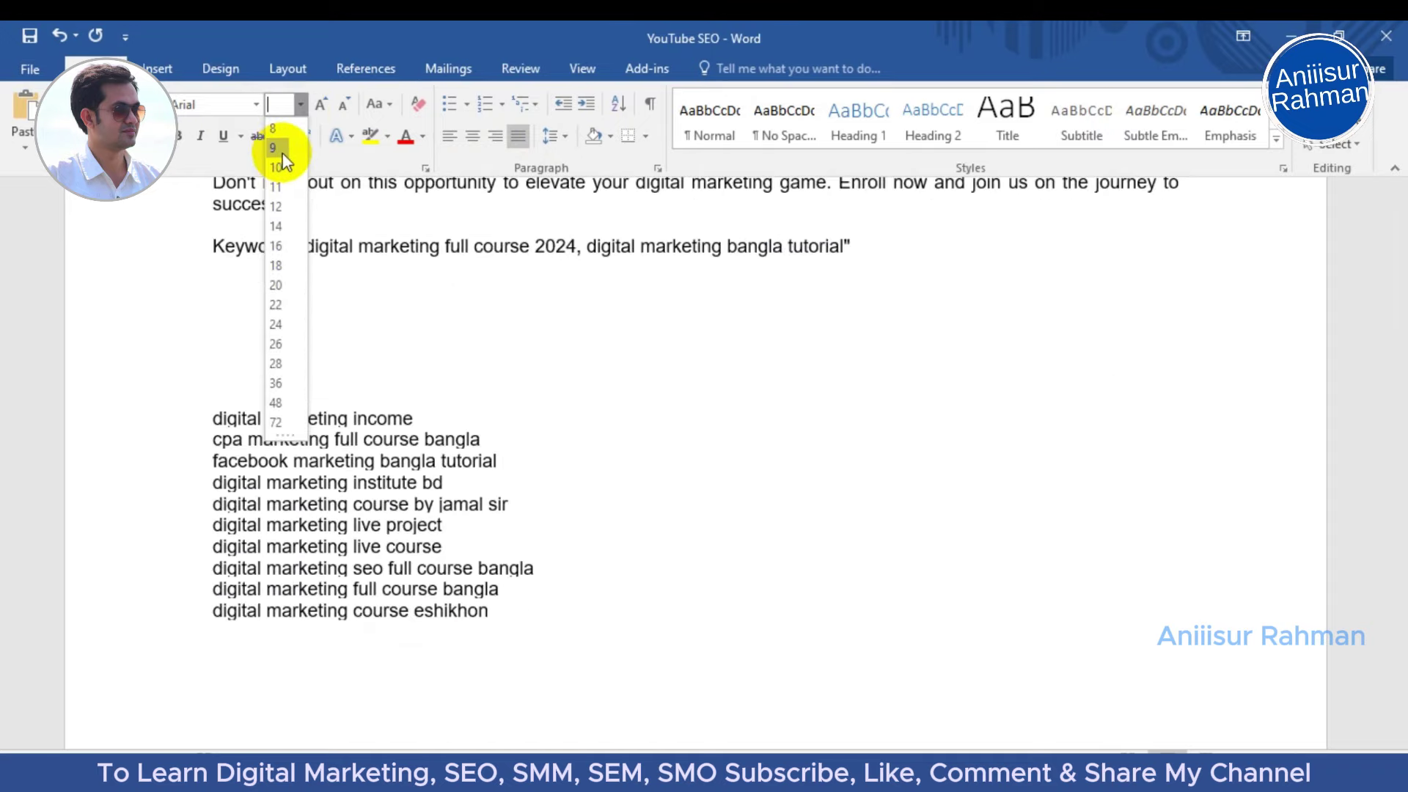
{"action": "left_click", "coordinate": [277, 150]}
{"action": "left_click", "coordinate": [381, 418]}
Step: Delete two of the blank lines between the pasted description and the list starting with "digital marketing income"
{"action": "scroll", "coordinate": [377, 496], "scroll_direction": "up", "scroll_amount": 3}
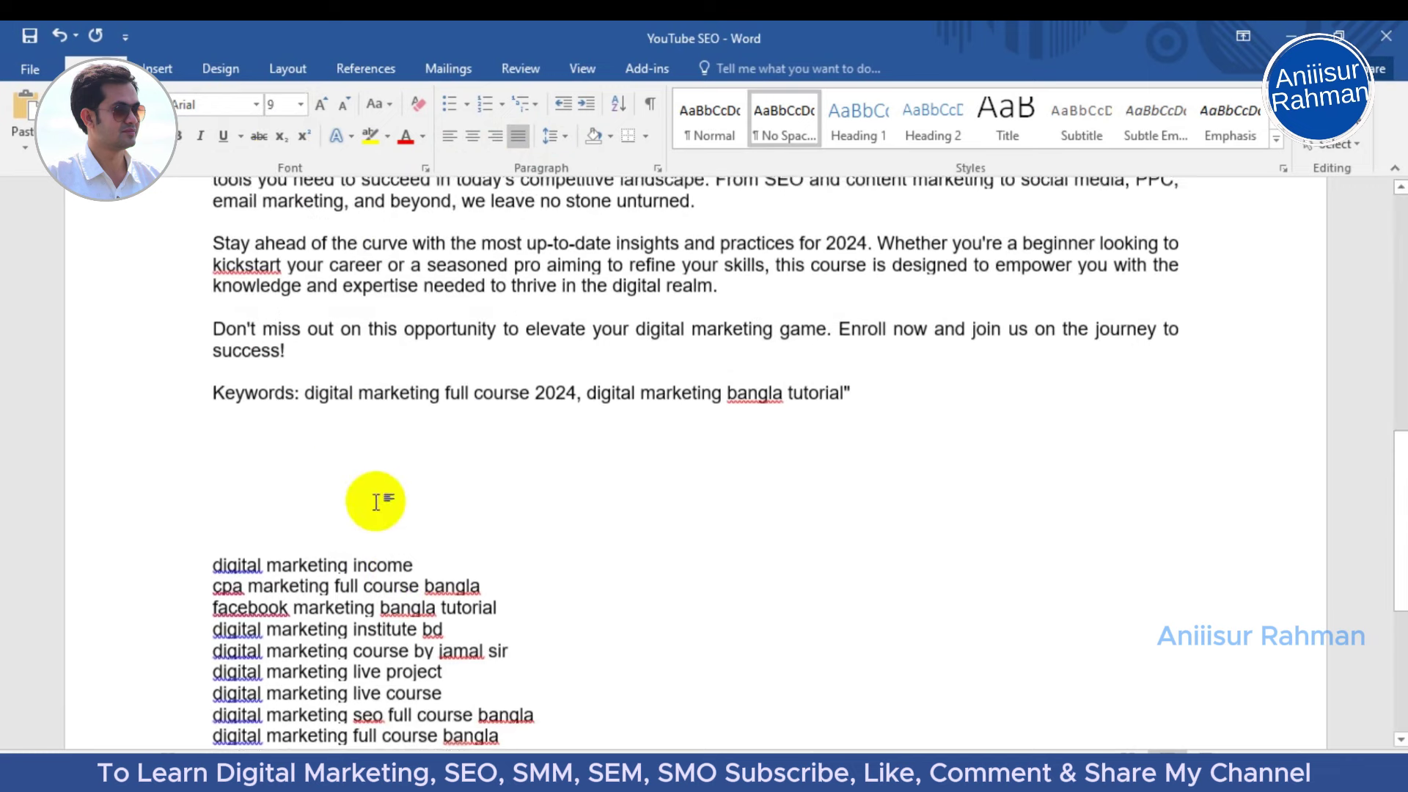
{"action": "left_click", "coordinate": [335, 572]}
{"action": "left_click", "coordinate": [306, 608]}
{"action": "key", "text": "BackSpace"}
{"action": "key", "text": "BackSpace"}
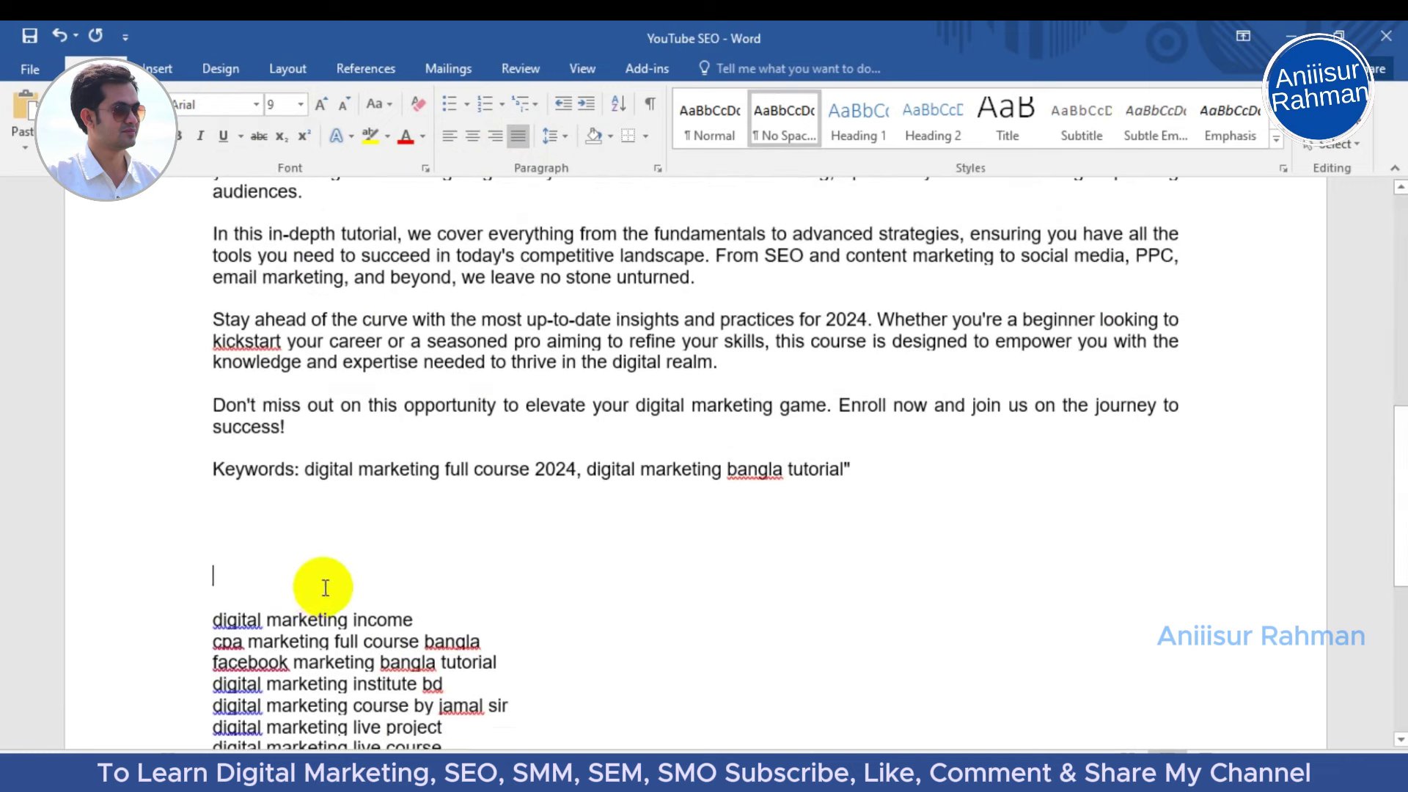
Step: Review the pasted description at a larger zoom, from its keywords line back up to the prompt
{"action": "scroll", "coordinate": [513, 579], "scroll_direction": "down", "scroll_amount": 1}
{"action": "scroll", "coordinate": [473, 625], "scroll_direction": "up", "scroll_amount": 1}
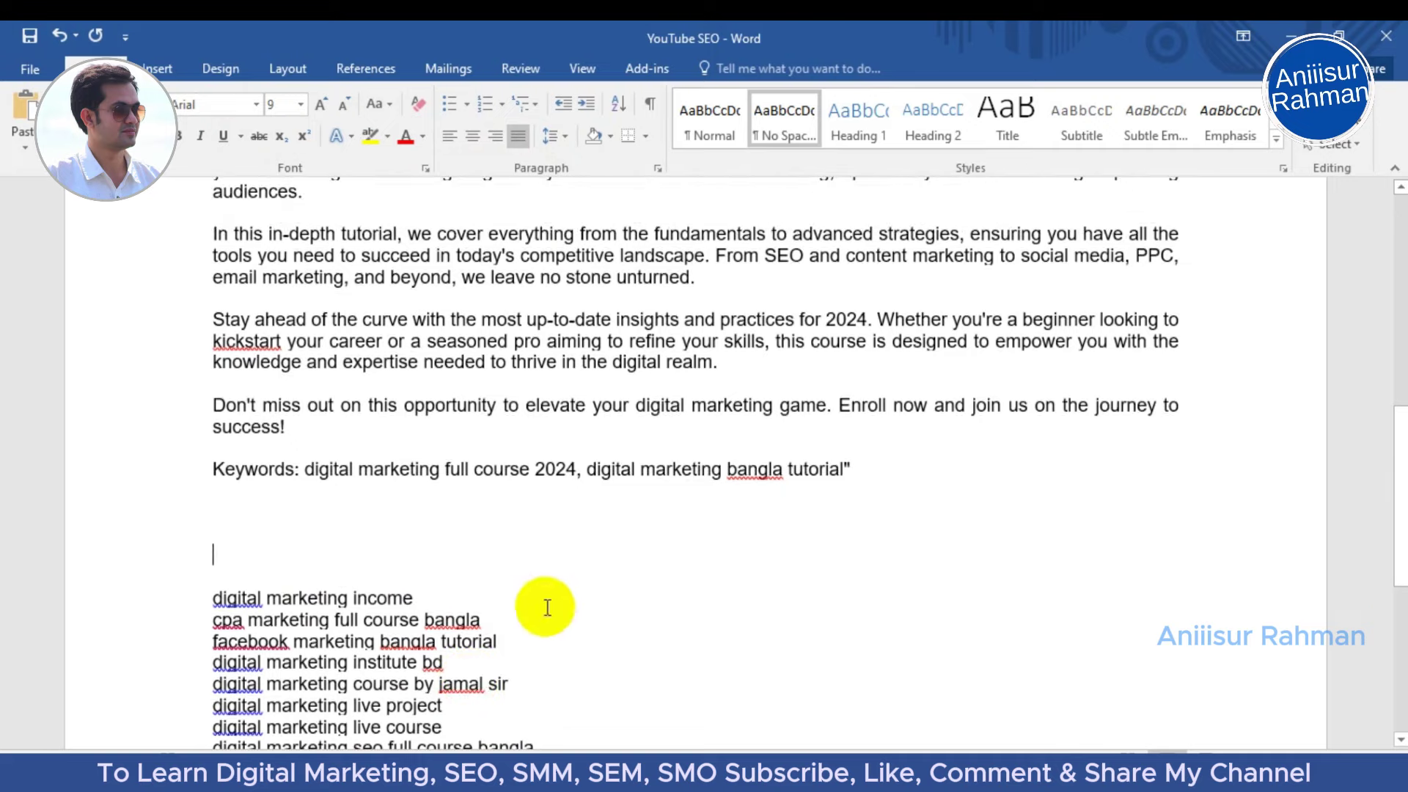
{"action": "scroll", "coordinate": [478, 576], "scroll_direction": "up", "scroll_amount": 2, "text": "ctrl"}
{"action": "scroll", "coordinate": [473, 552], "scroll_direction": "up", "scroll_amount": 3, "text": "ctrl"}
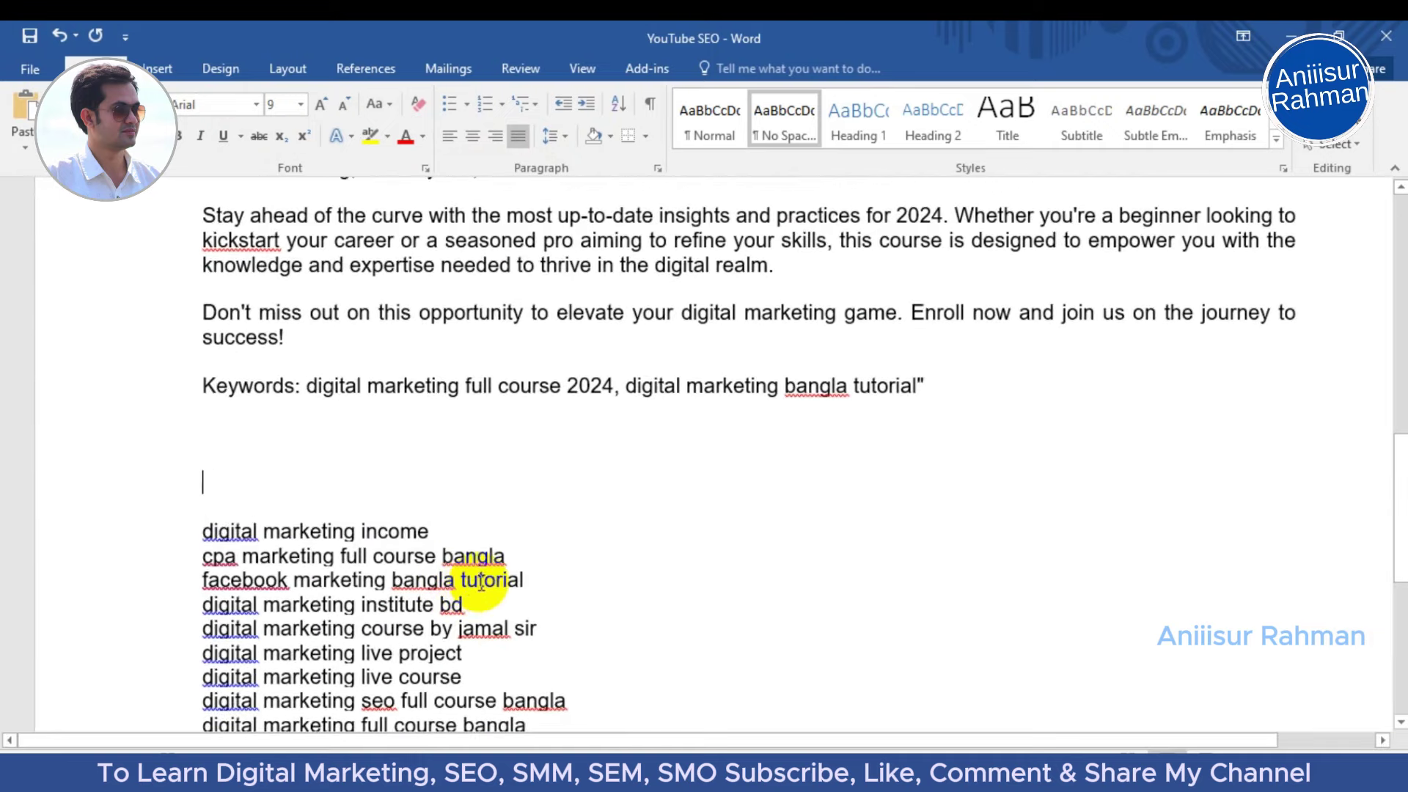
{"action": "scroll", "coordinate": [462, 593], "scroll_direction": "down", "scroll_amount": 1}
{"action": "scroll", "coordinate": [582, 576], "scroll_direction": "up", "scroll_amount": 5}
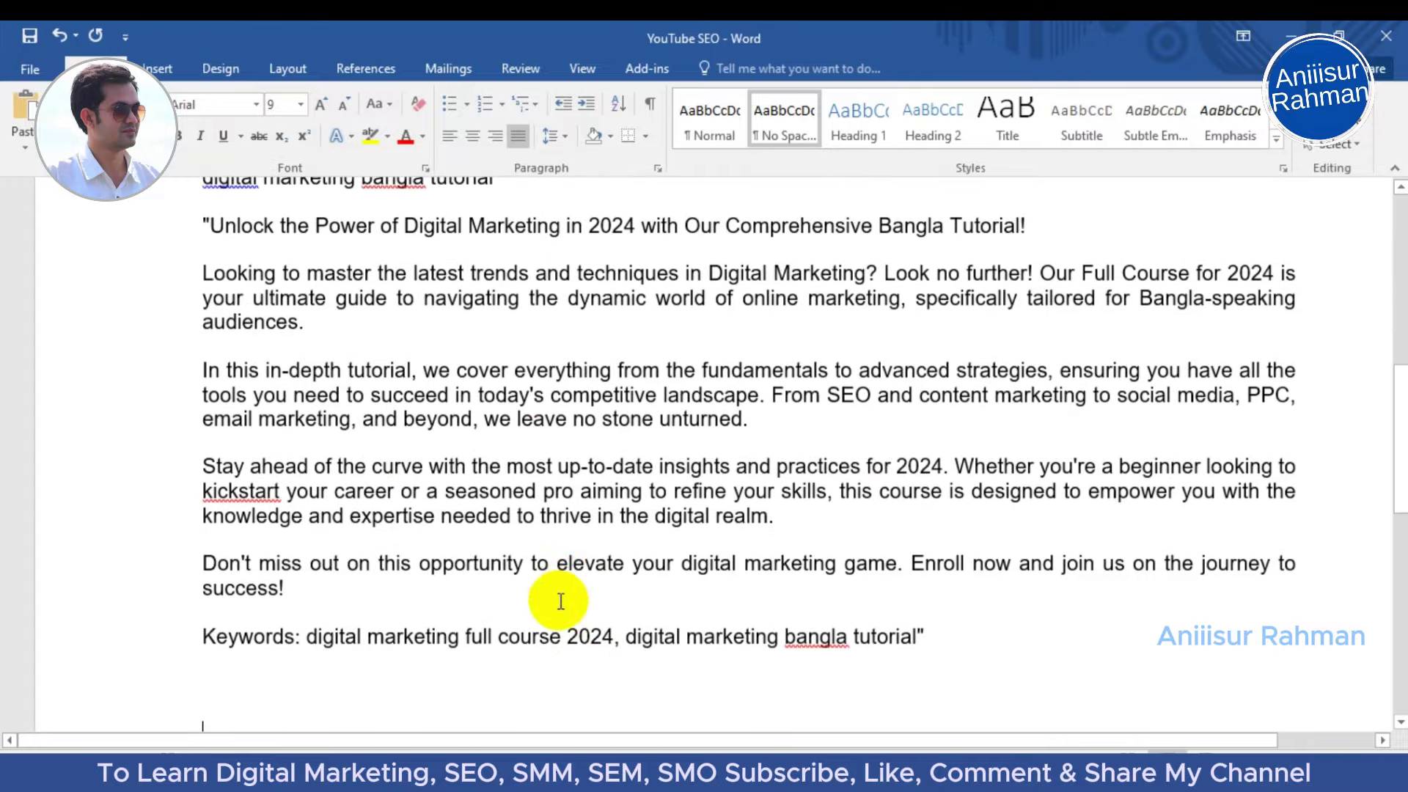
{"action": "scroll", "coordinate": [557, 594], "scroll_direction": "up", "scroll_amount": 1}
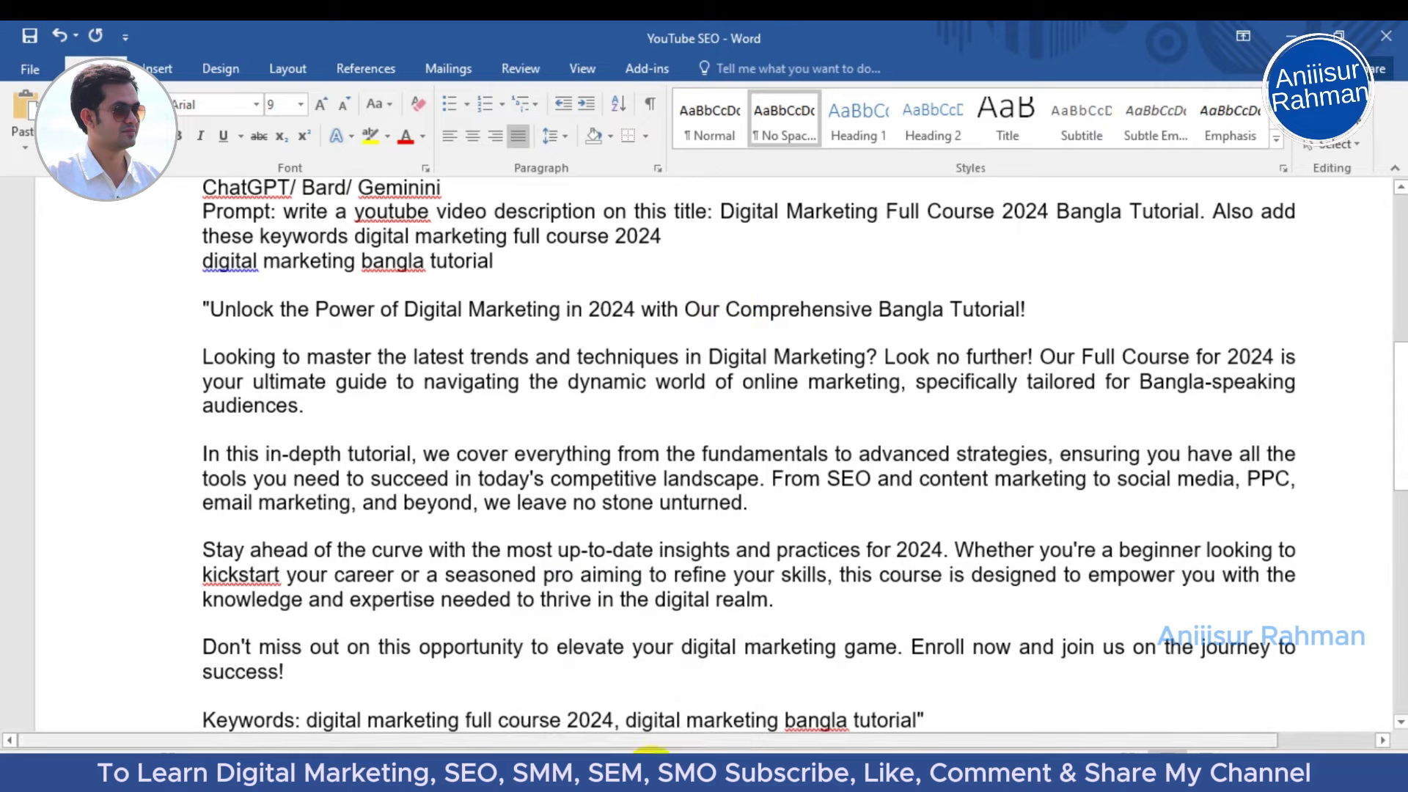
Step: Switch to Chrome, replace the WordCounter tab with a new one, and search Google for "smallseotools"
{"action": "key", "text": "alt+Tab"}
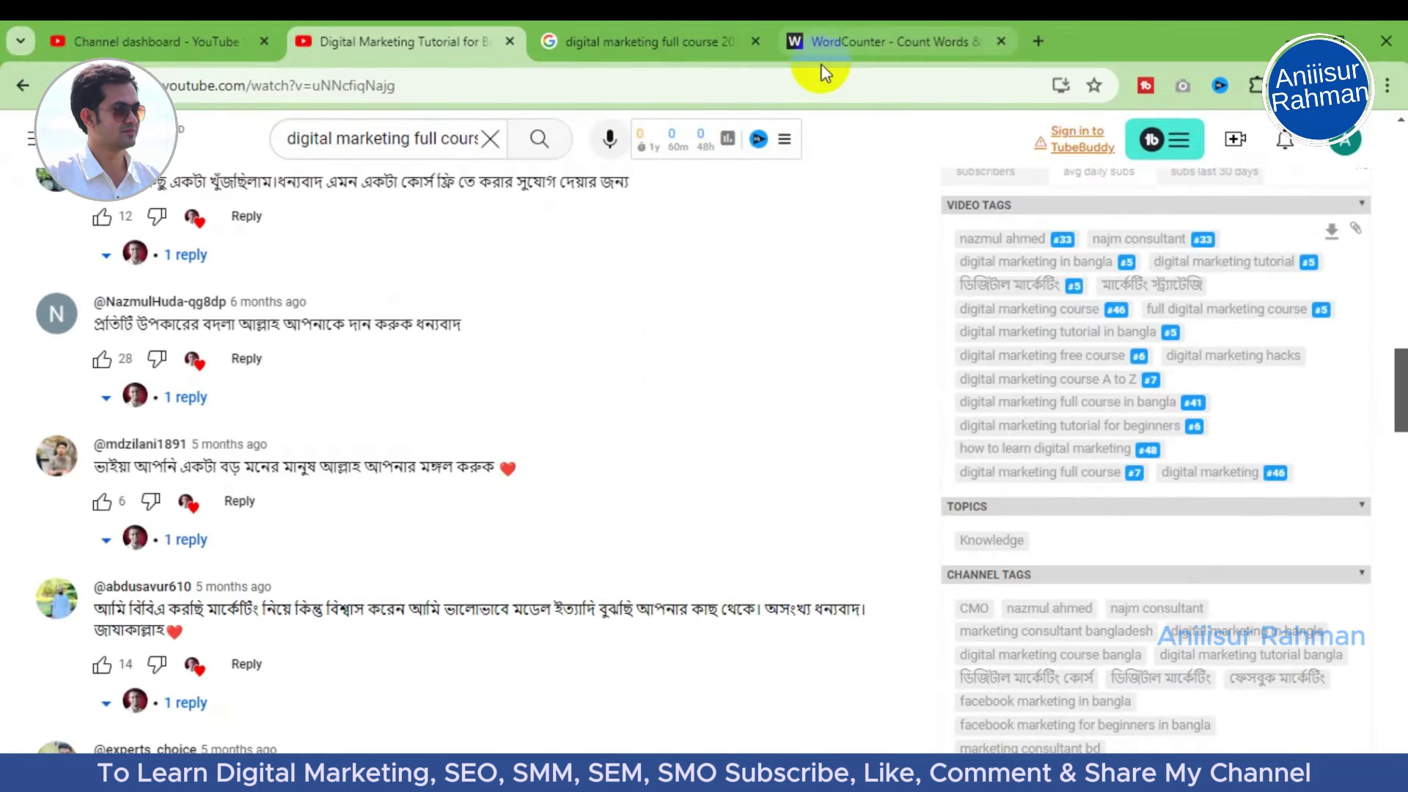
{"action": "left_click", "coordinate": [1008, 37]}
{"action": "left_click", "coordinate": [792, 41]}
{"action": "type", "text": "s"}
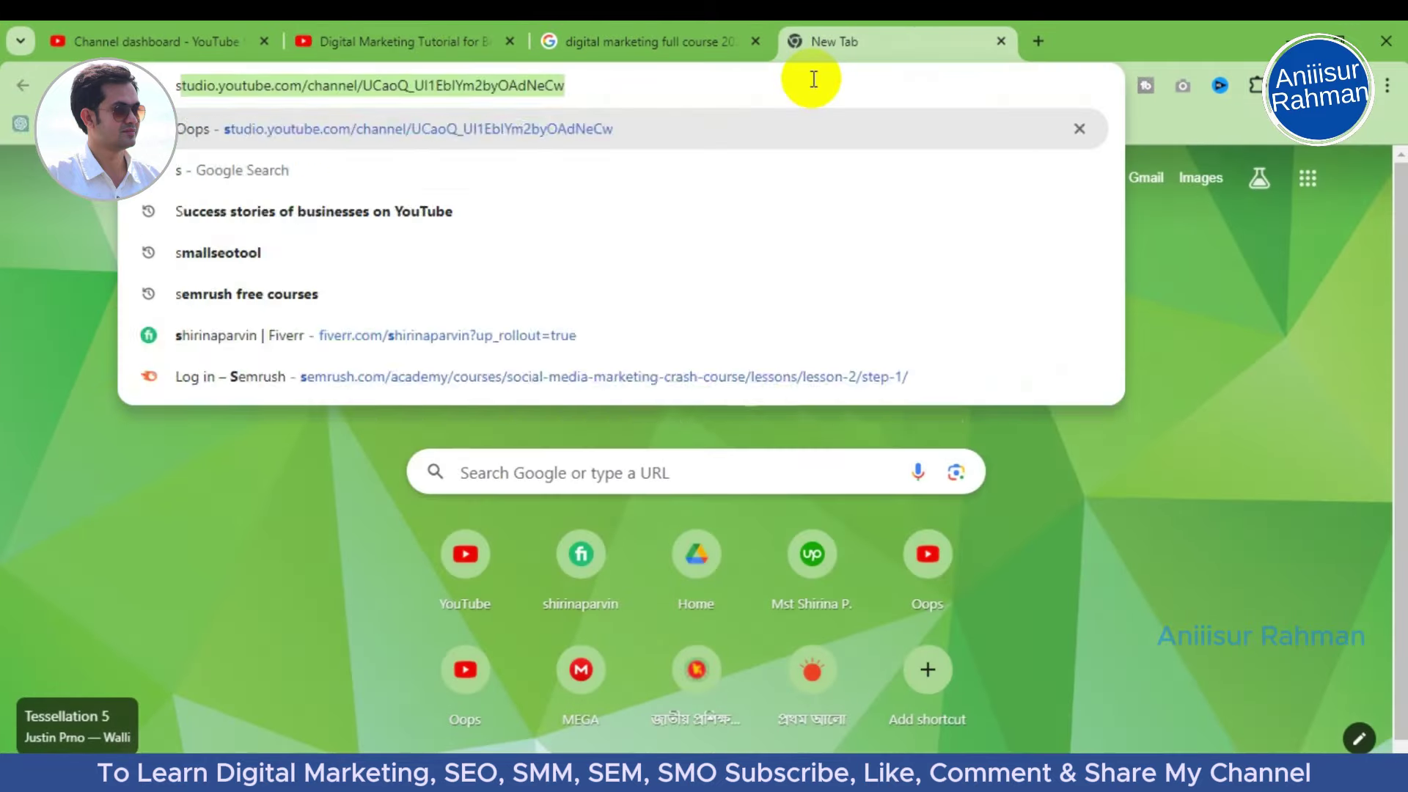
{"action": "type", "text": "mallseo"}
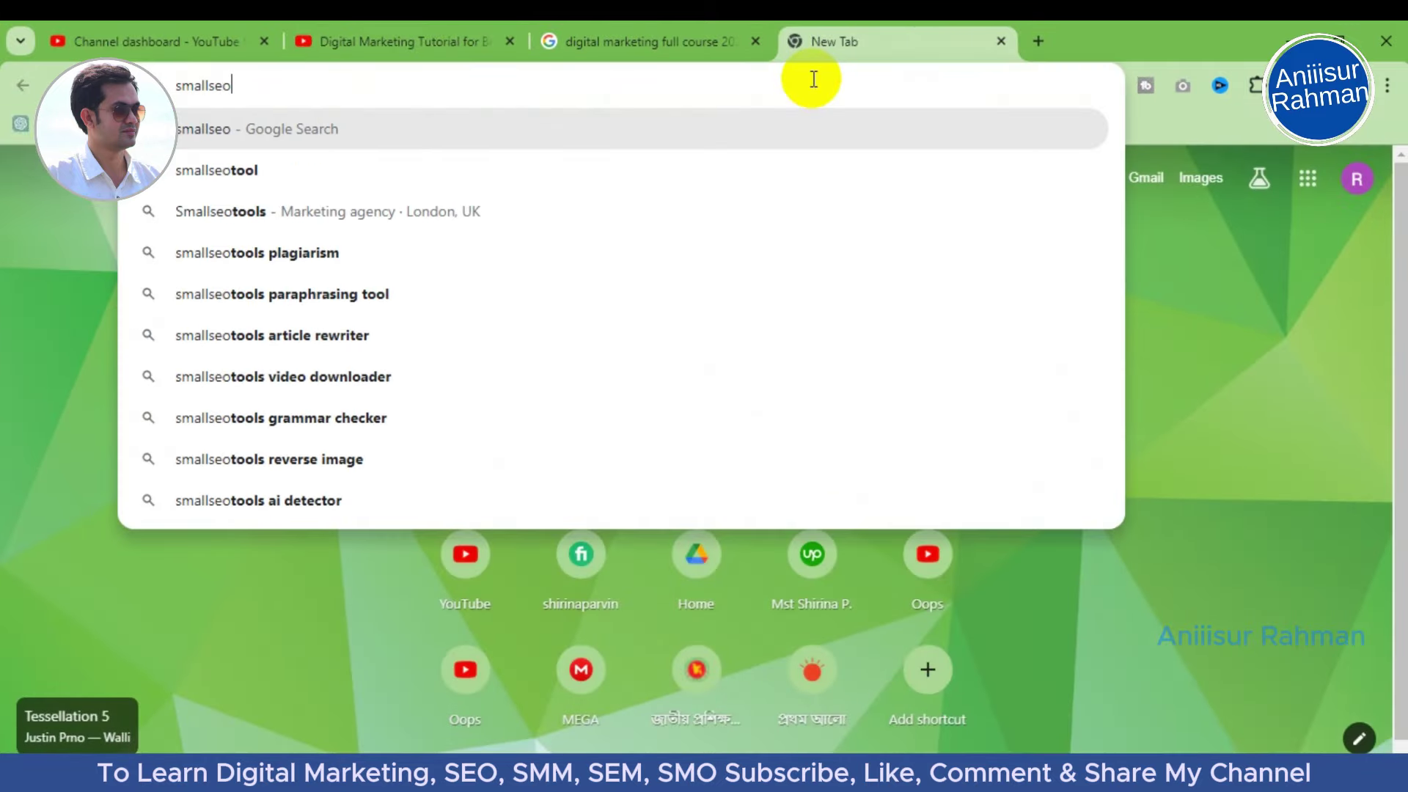
{"action": "type", "text": "tools"}
{"action": "key", "text": "Return"}
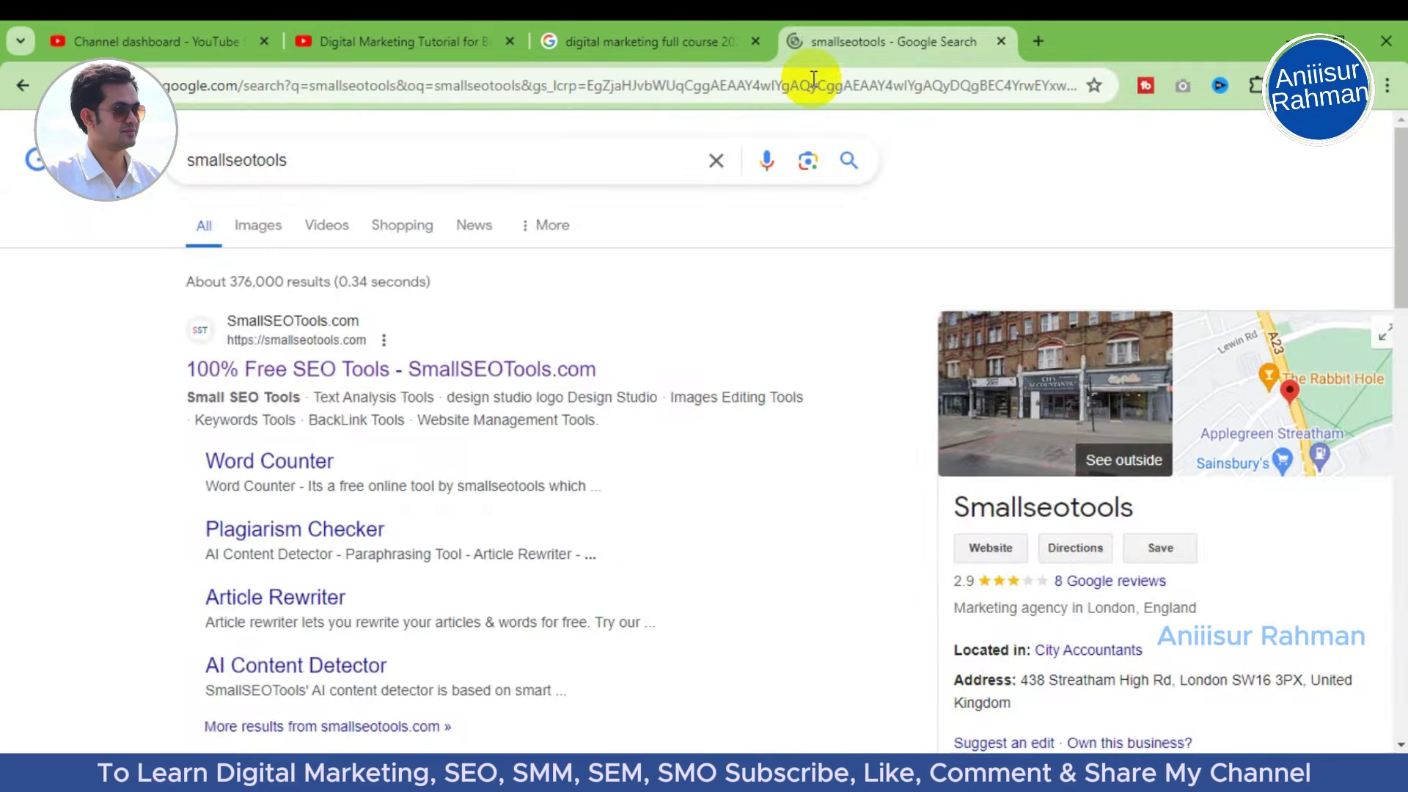
Step: Open the SmallSEOTools website, dismiss the Grammarly pop-up, and look through the Text Analysis Tools
{"action": "left_click", "coordinate": [296, 379]}
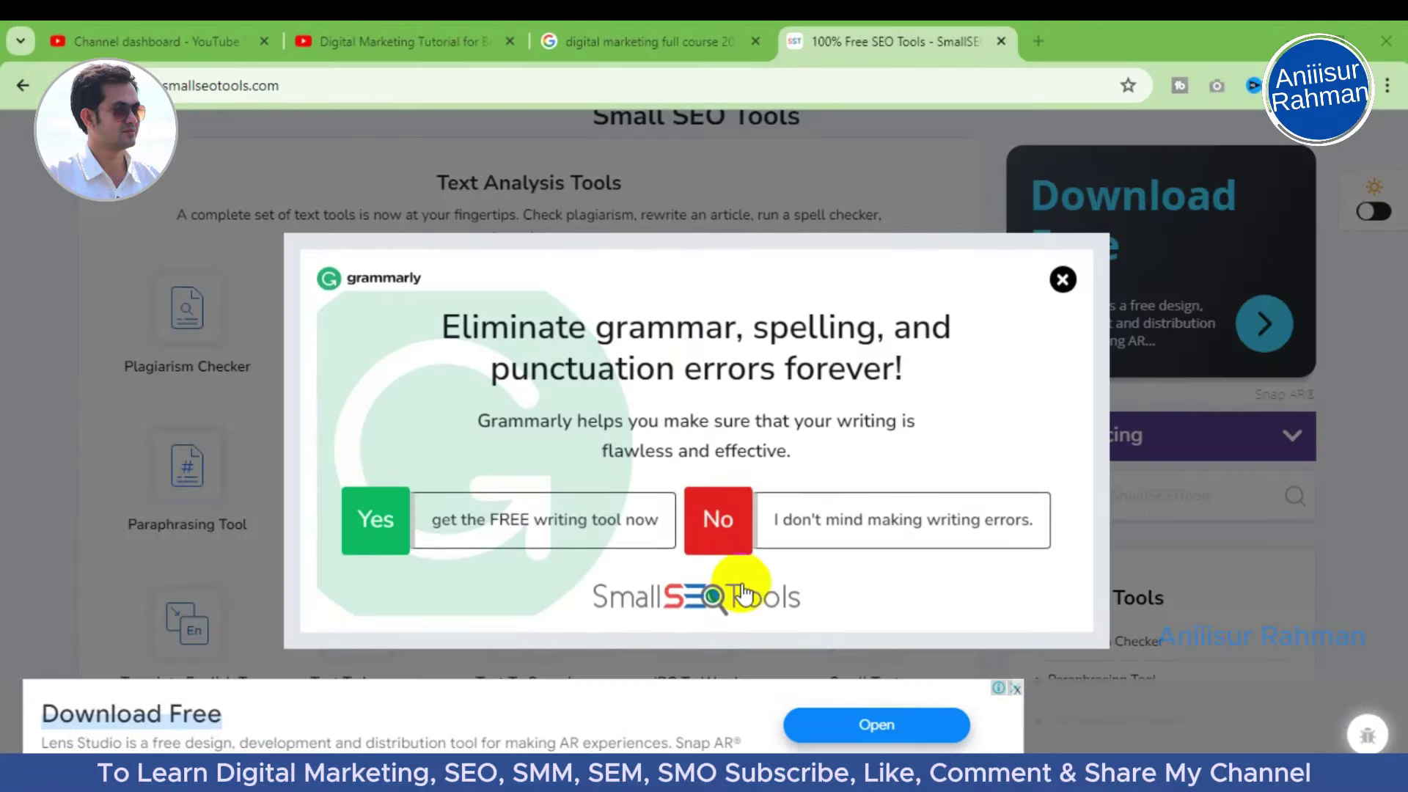
{"action": "left_click", "coordinate": [1063, 280]}
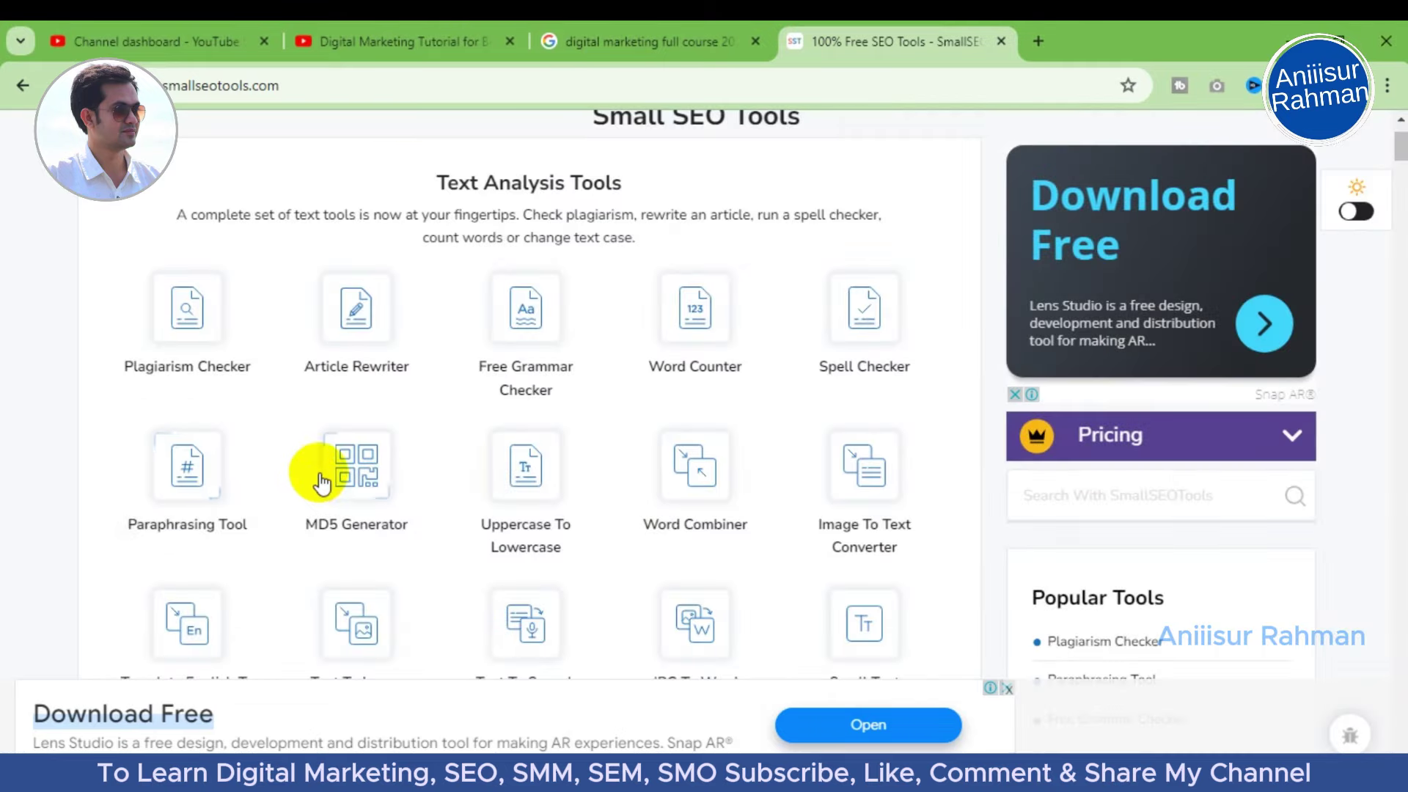
{"action": "scroll", "coordinate": [321, 499], "scroll_direction": "down", "scroll_amount": 2}
{"action": "scroll", "coordinate": [321, 499], "scroll_direction": "down", "scroll_amount": 2}
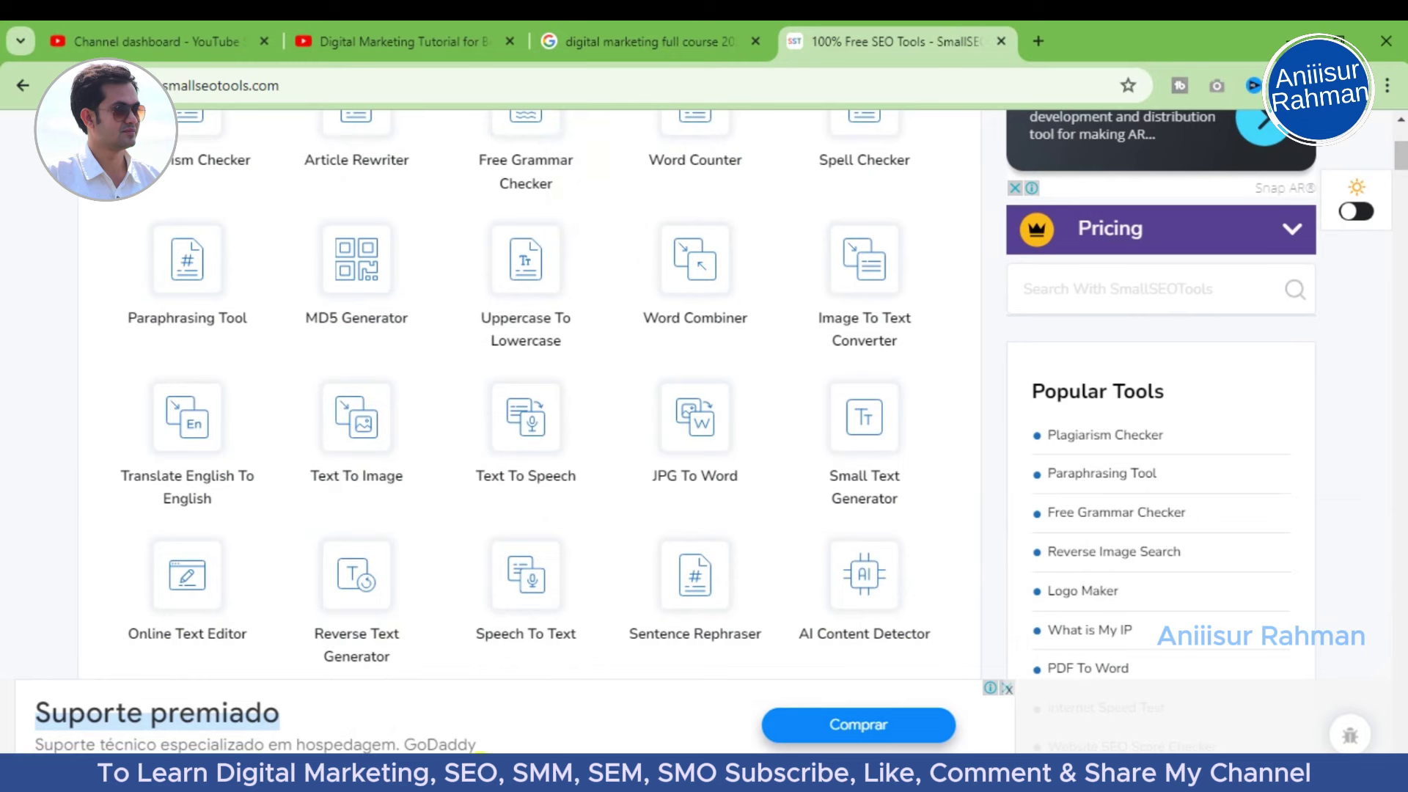
Step: Switch to the YouTube Video SEO PowerPoint presentation and review the Description slide's guidelines
{"action": "key", "text": "alt+Tab"}
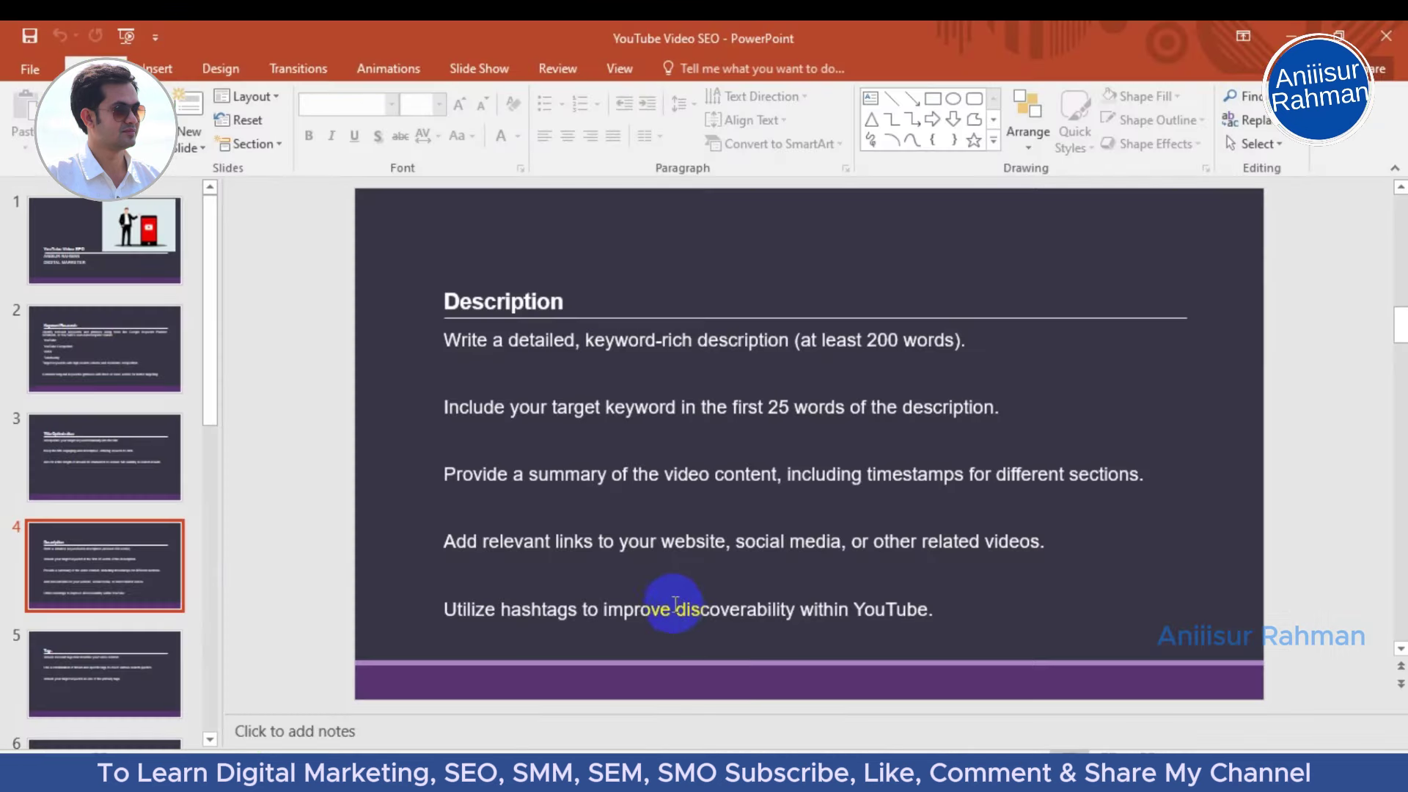
{"action": "left_click", "coordinate": [711, 509]}
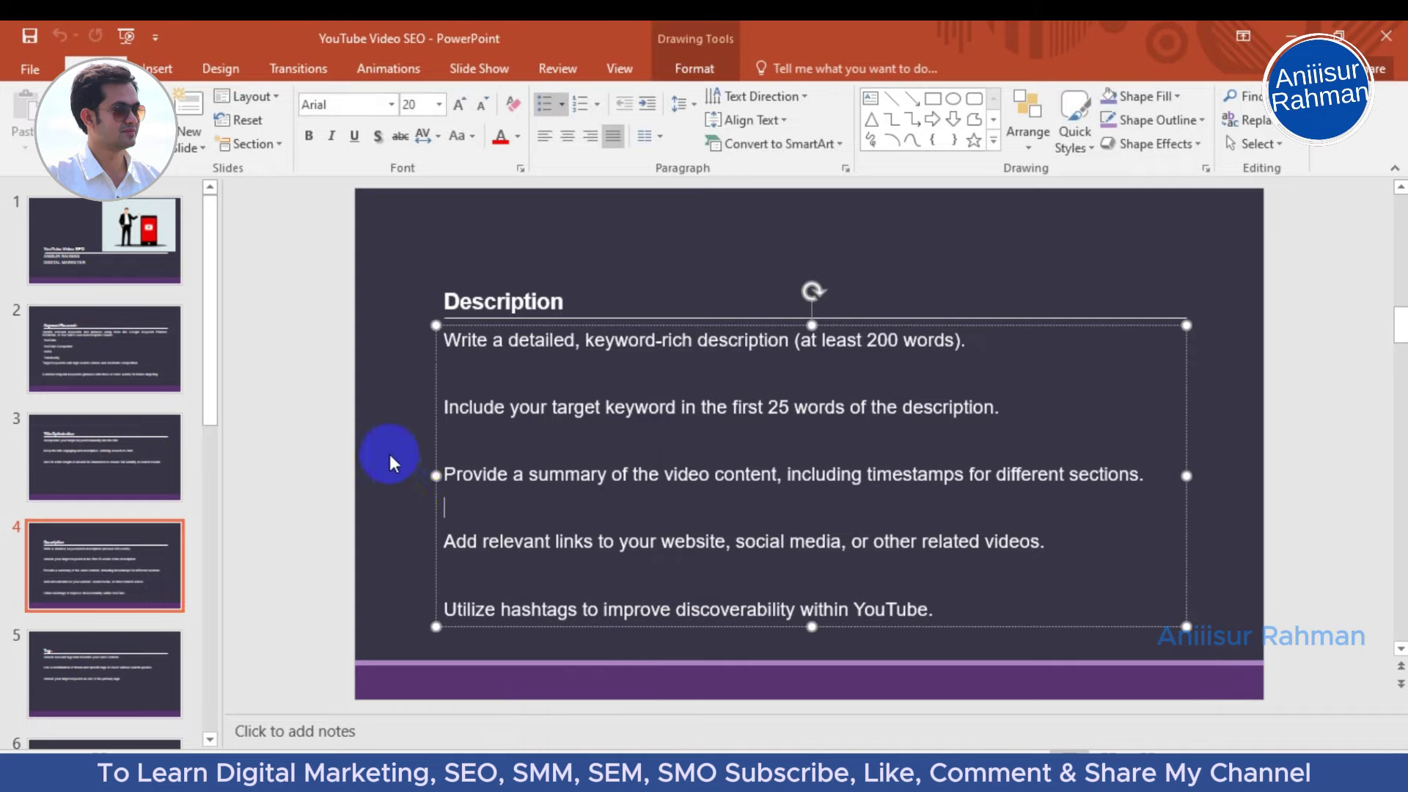
{"action": "left_click", "coordinate": [314, 412]}
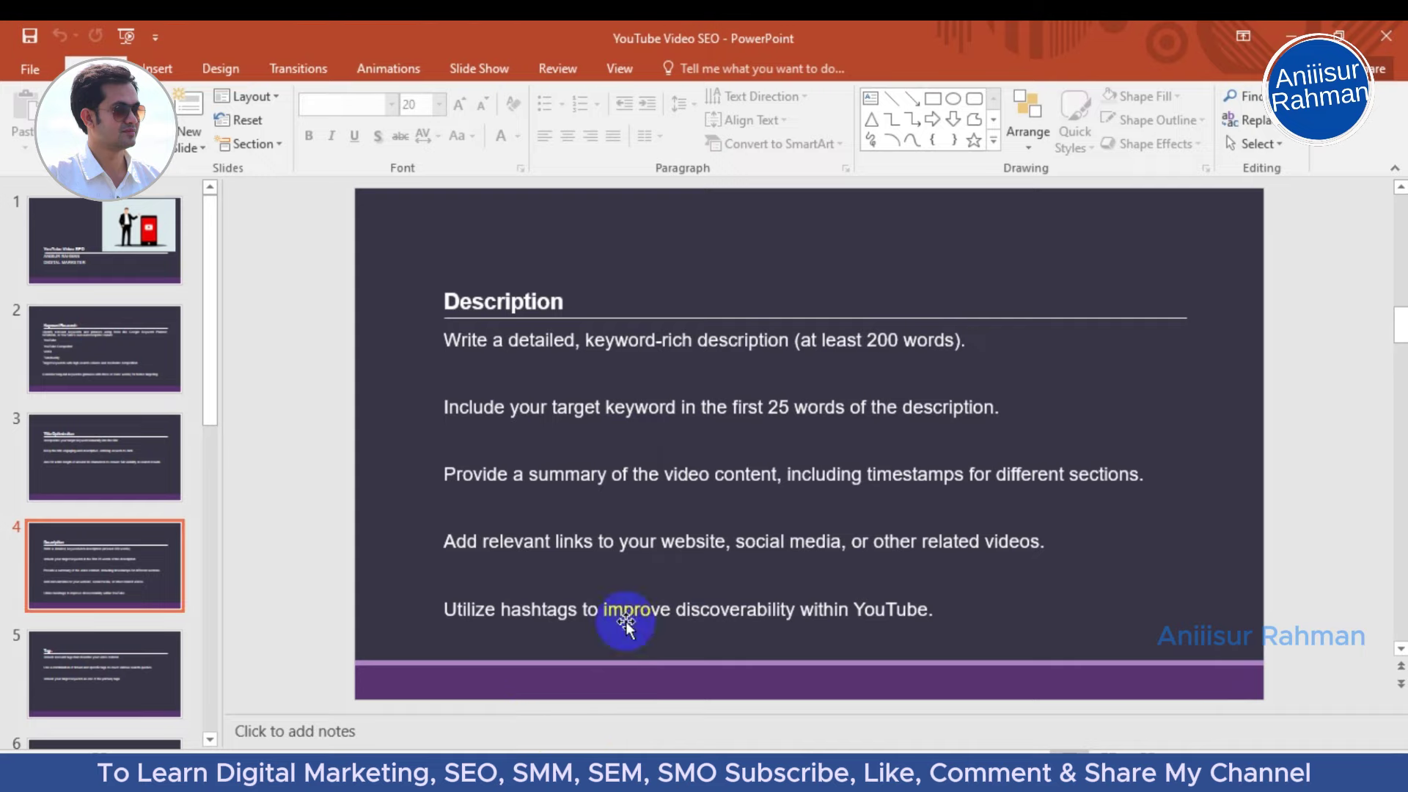
Step: Switch back to the Word document and add the line "Tags: 500cr" below the description's keywords line
{"action": "key", "text": "alt+Tab"}
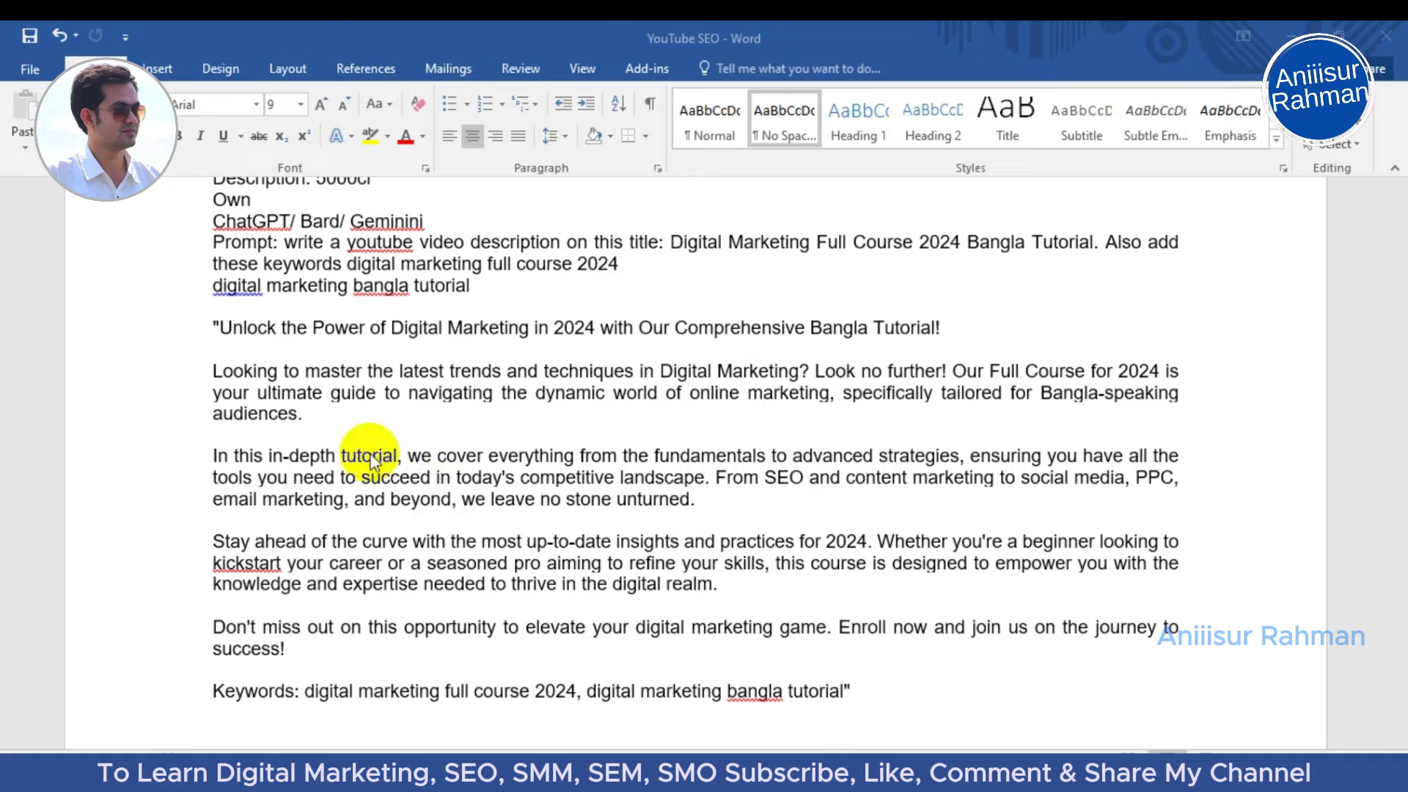
{"action": "scroll", "coordinate": [315, 480], "scroll_direction": "down", "scroll_amount": 1}
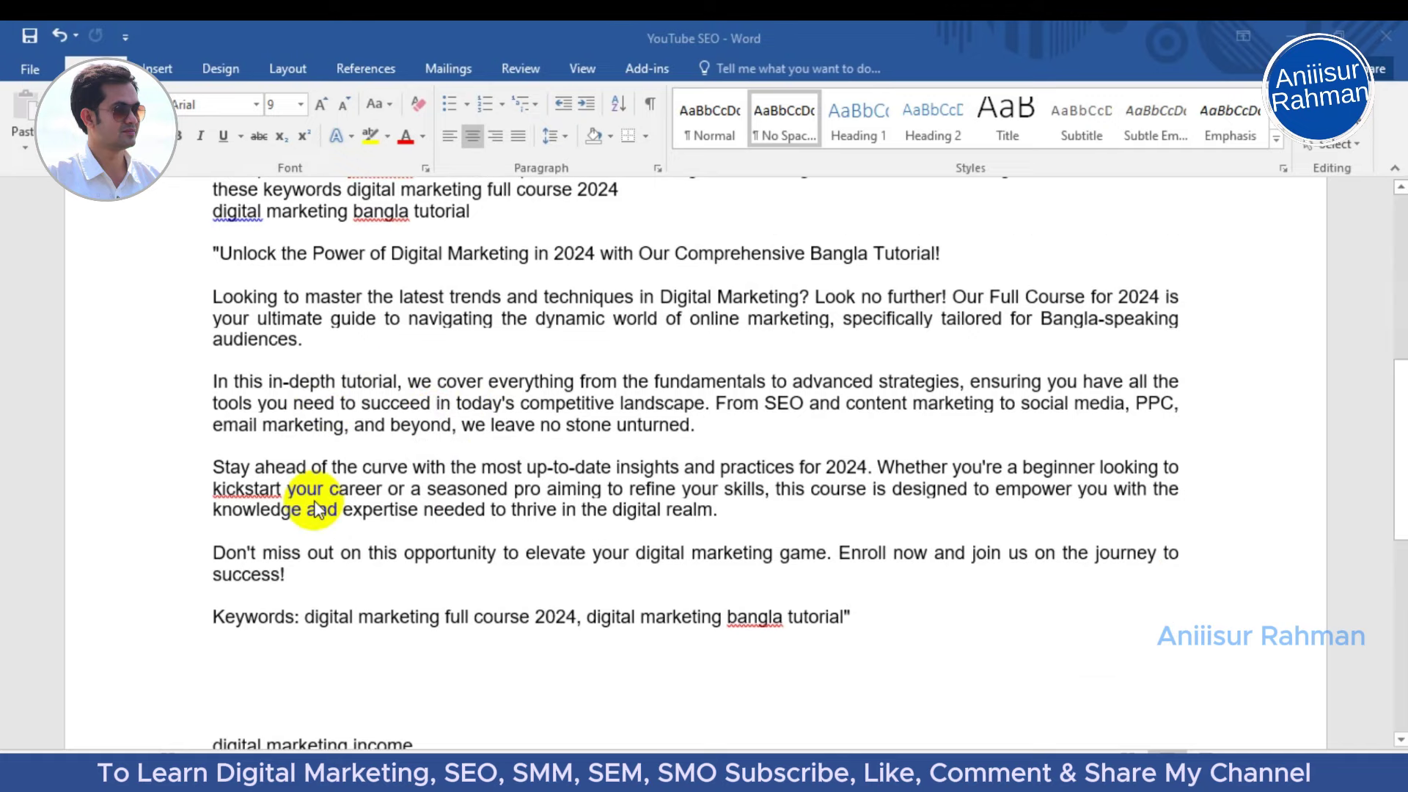
{"action": "scroll", "coordinate": [352, 474], "scroll_direction": "up", "scroll_amount": 1}
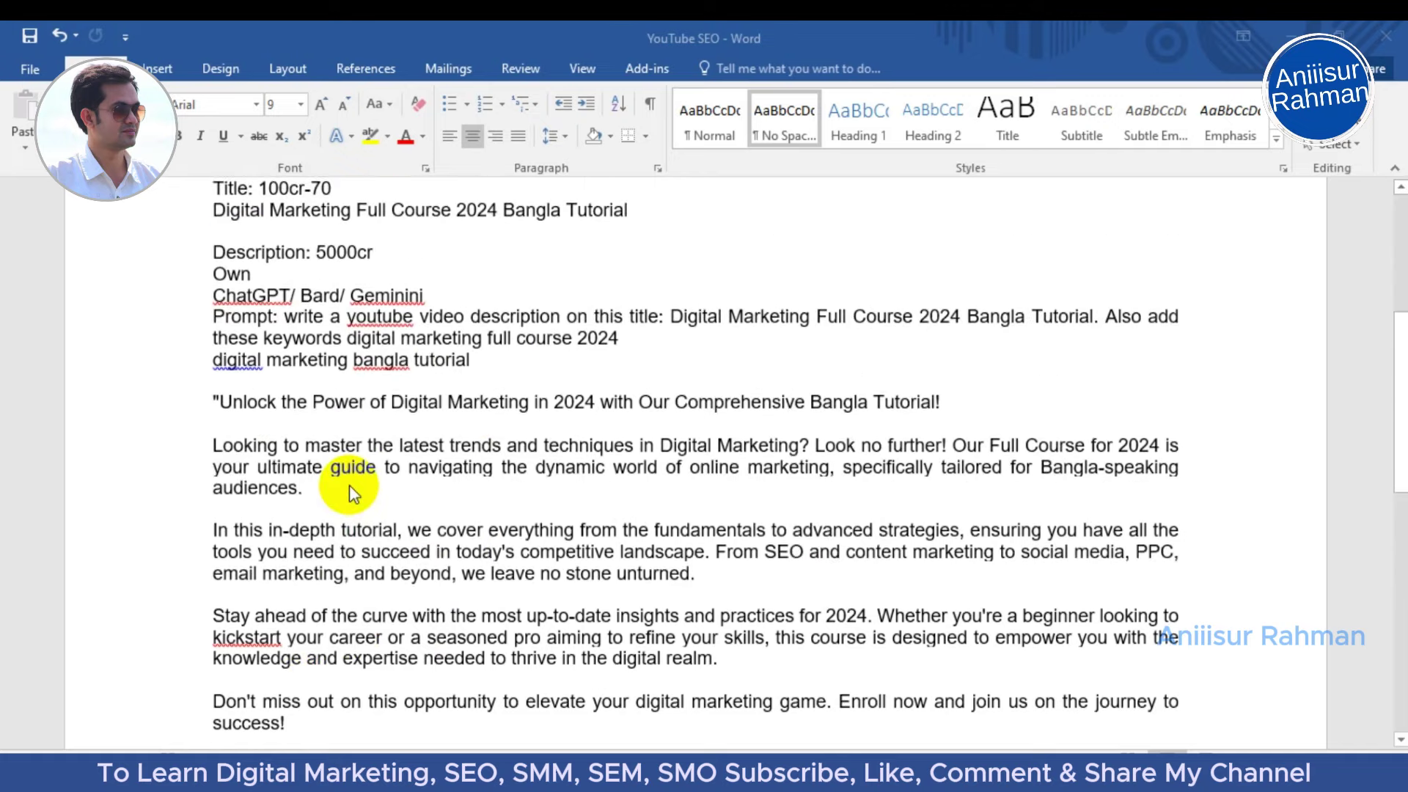
{"action": "scroll", "coordinate": [257, 653], "scroll_direction": "down", "scroll_amount": 1}
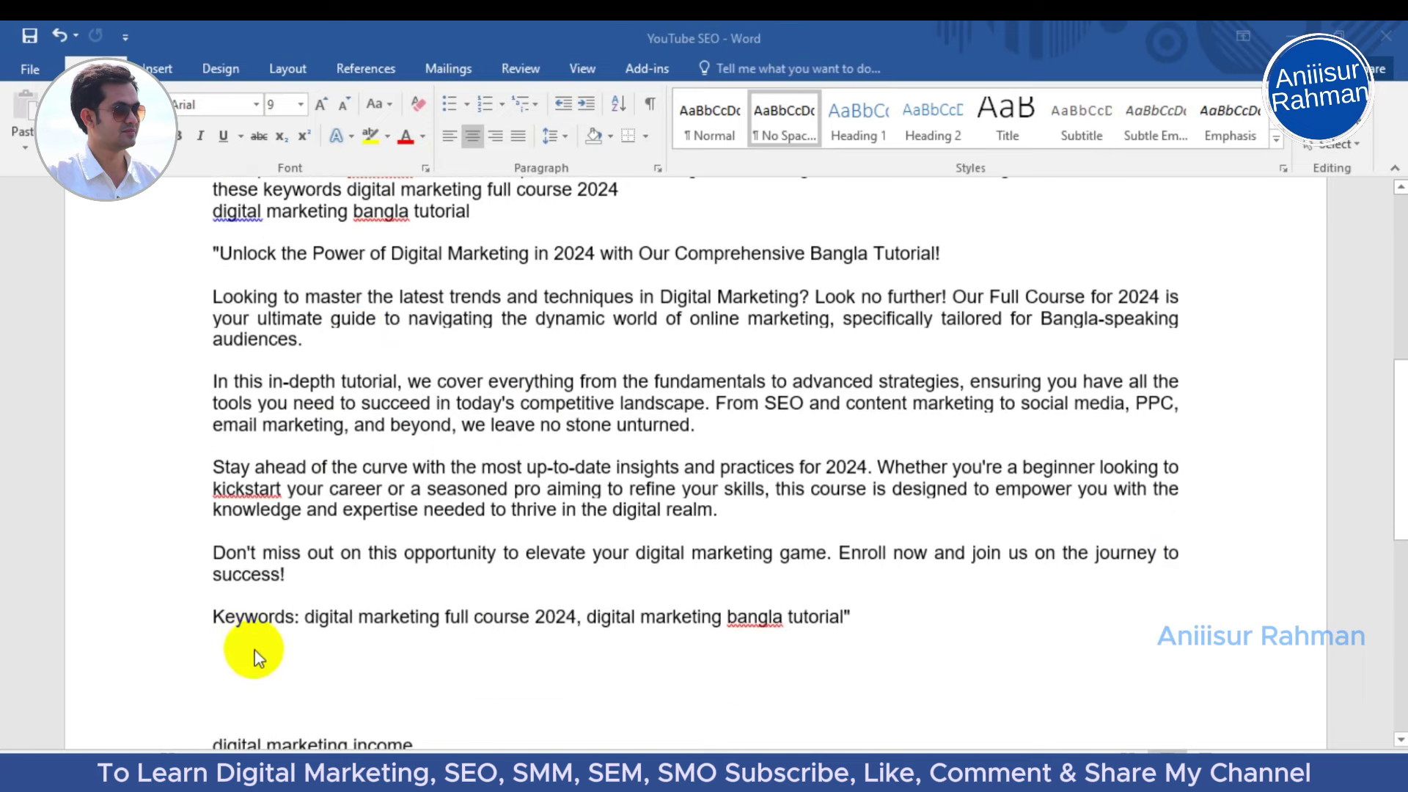
{"action": "left_click", "coordinate": [247, 663]}
{"action": "scroll", "coordinate": [305, 619], "scroll_direction": "down", "scroll_amount": 2}
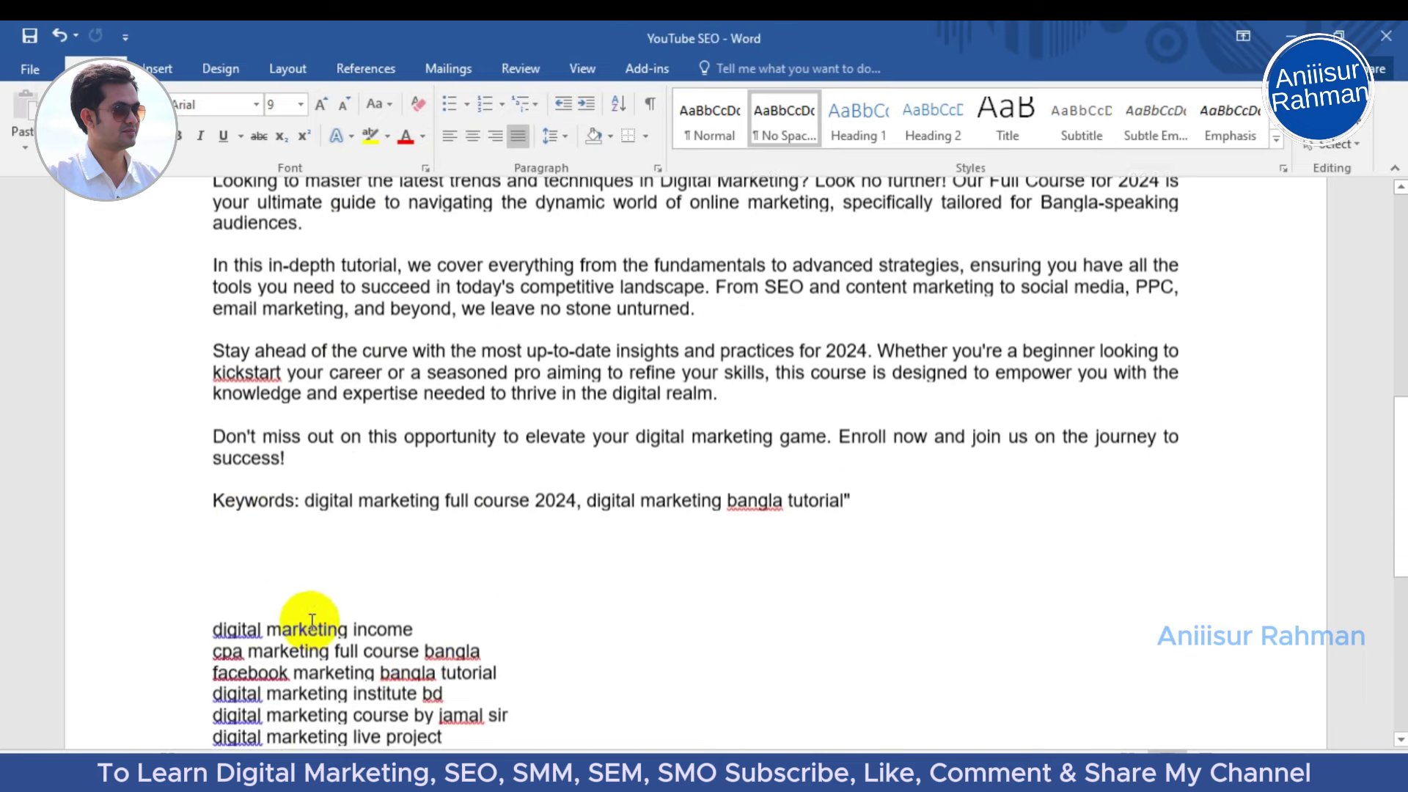
{"action": "key", "text": "Return"}
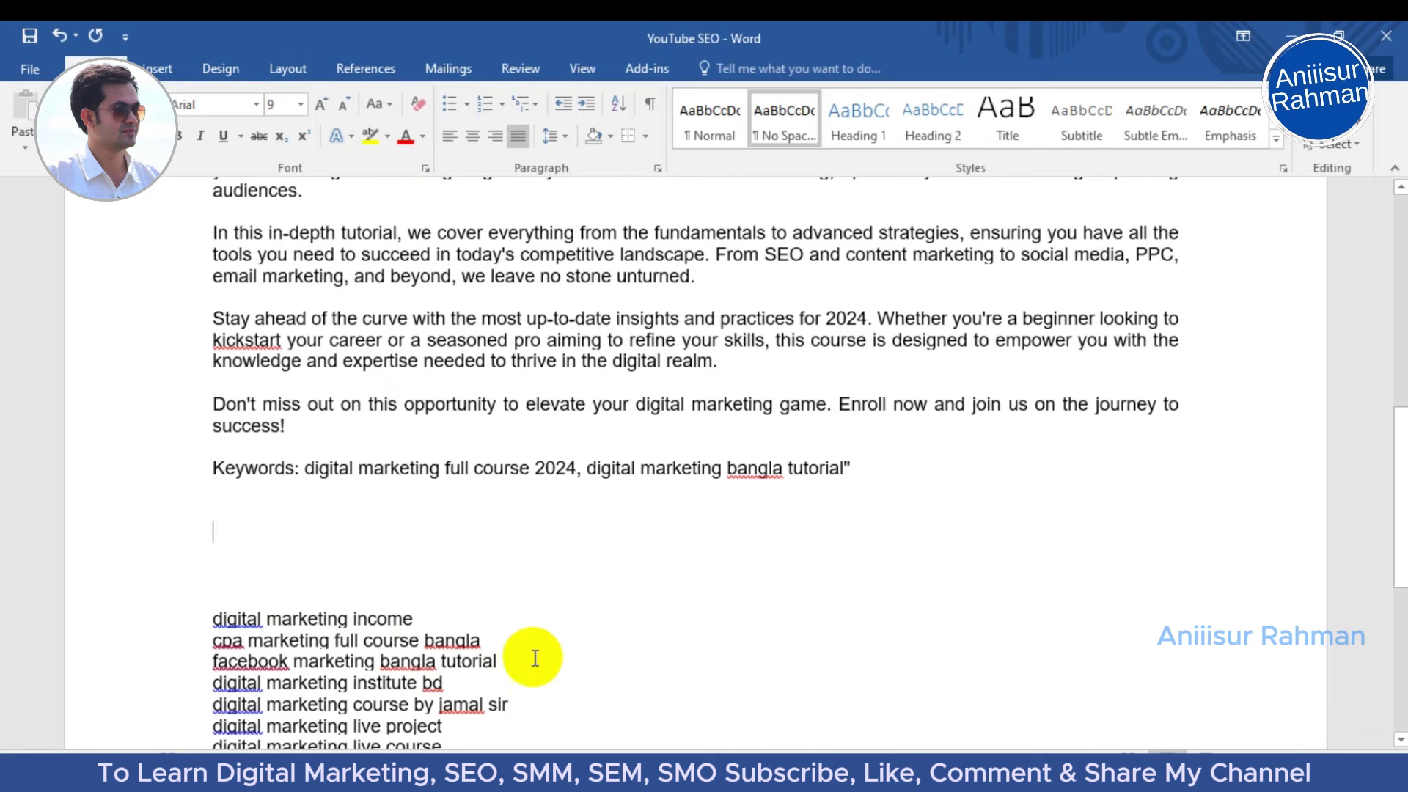
{"action": "key", "text": "Up"}
{"action": "type", "text": "Ta"}
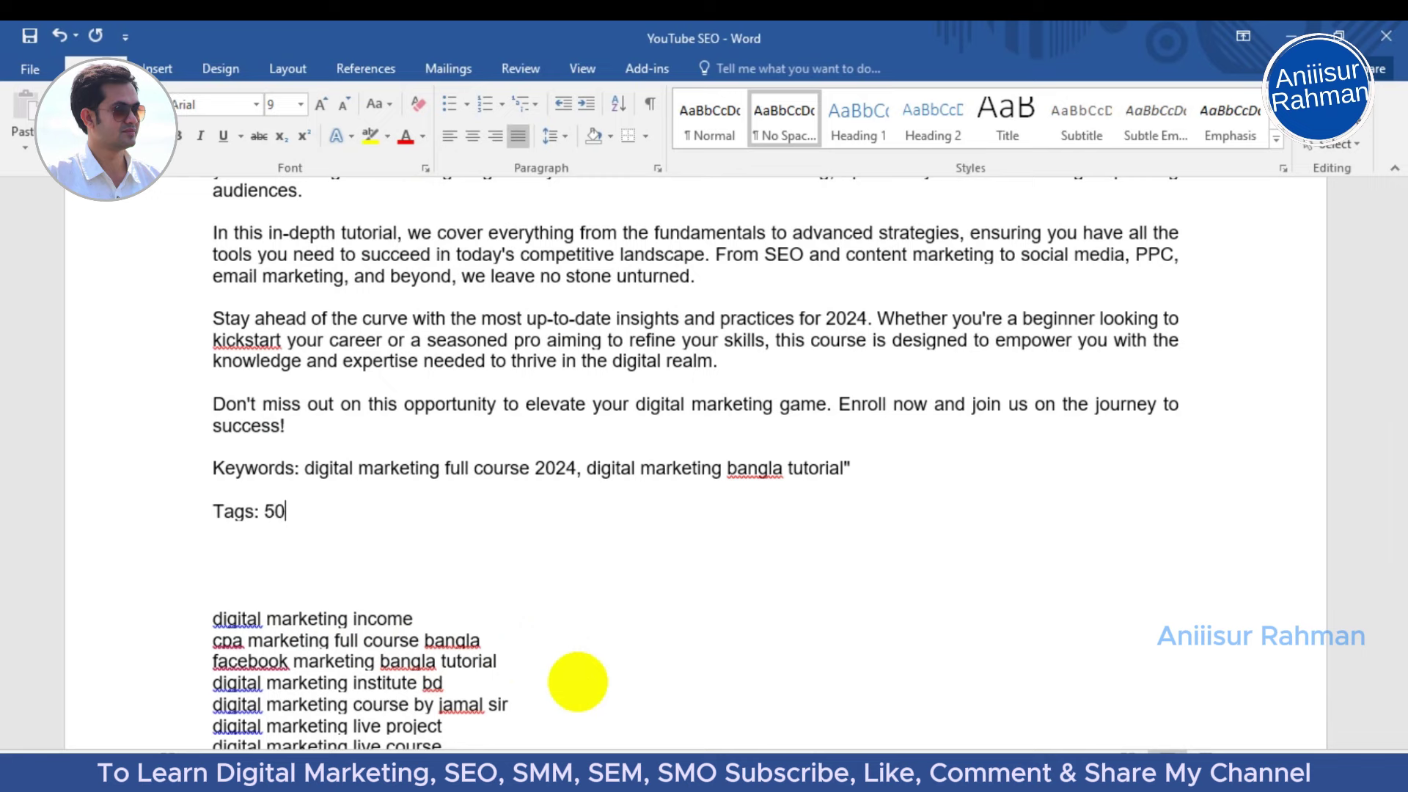
{"action": "type", "text": "gs: 500cr"}
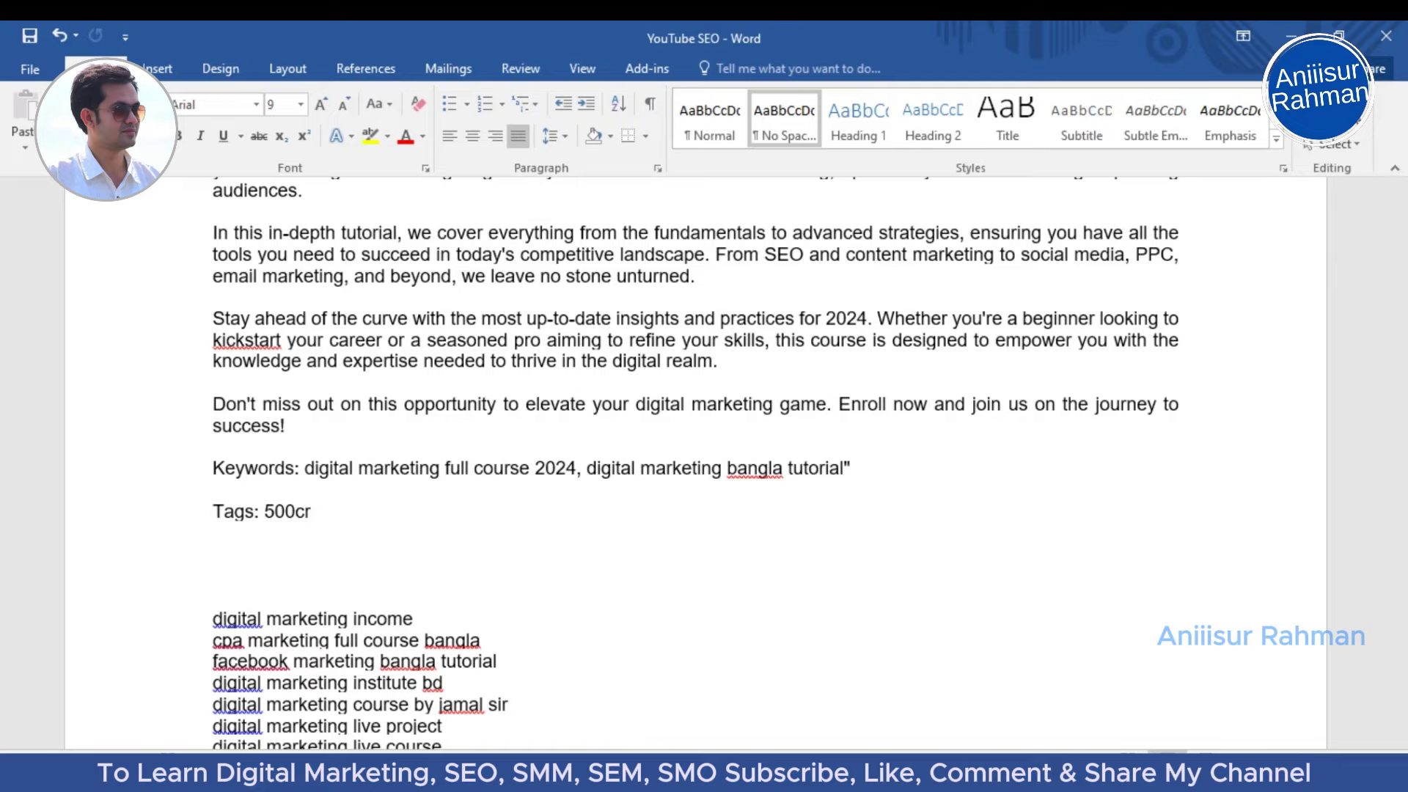
Step: Switch to Chrome and examine the TubeBuddy tags of the YouTube video "Digital Marketing Tutorial for Beginners in Bangla 2024"
{"action": "left_click", "coordinate": [615, 776]}
{"action": "left_click", "coordinate": [451, 33]}
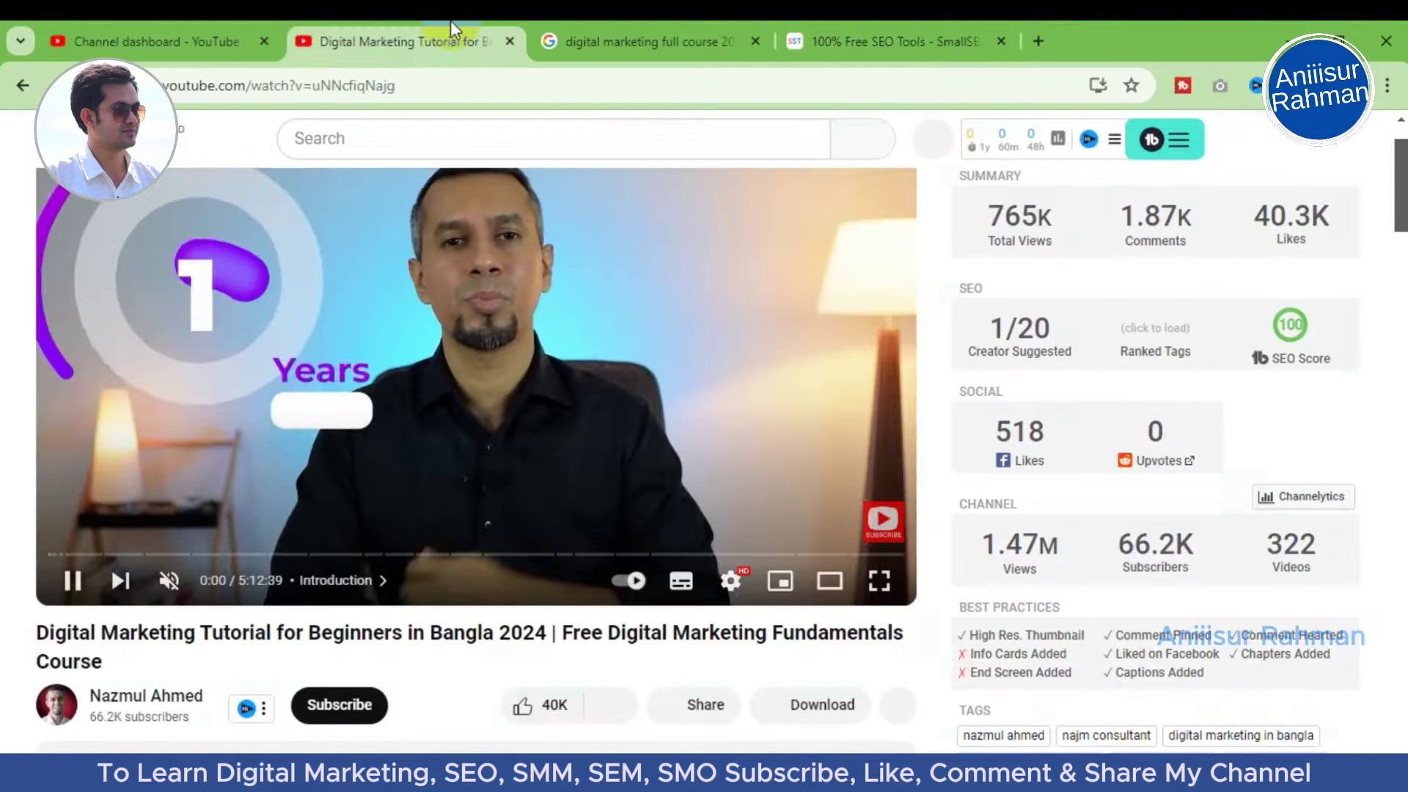
{"action": "scroll", "coordinate": [450, 392], "scroll_direction": "down", "scroll_amount": 5}
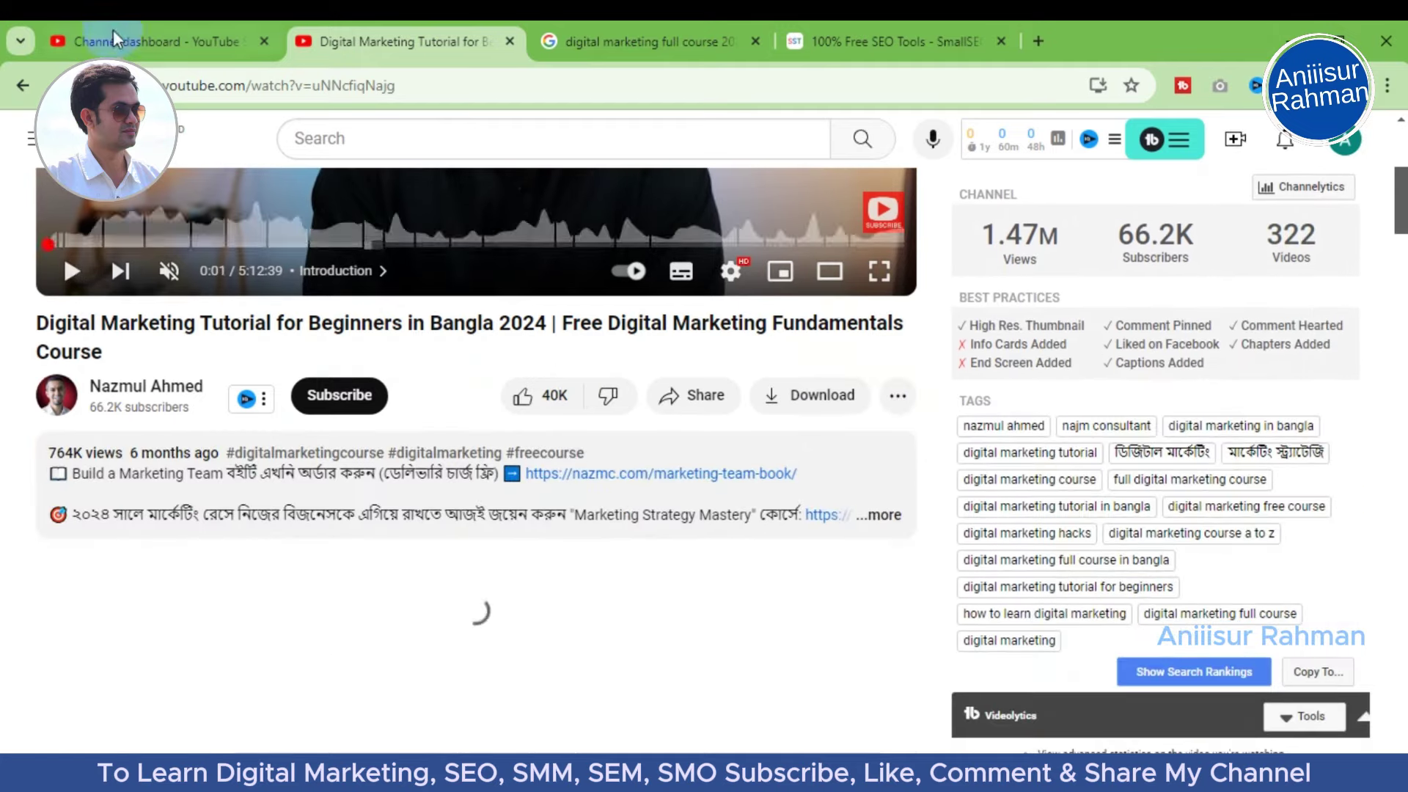
{"action": "left_click", "coordinate": [113, 29]}
{"action": "left_click", "coordinate": [374, 33]}
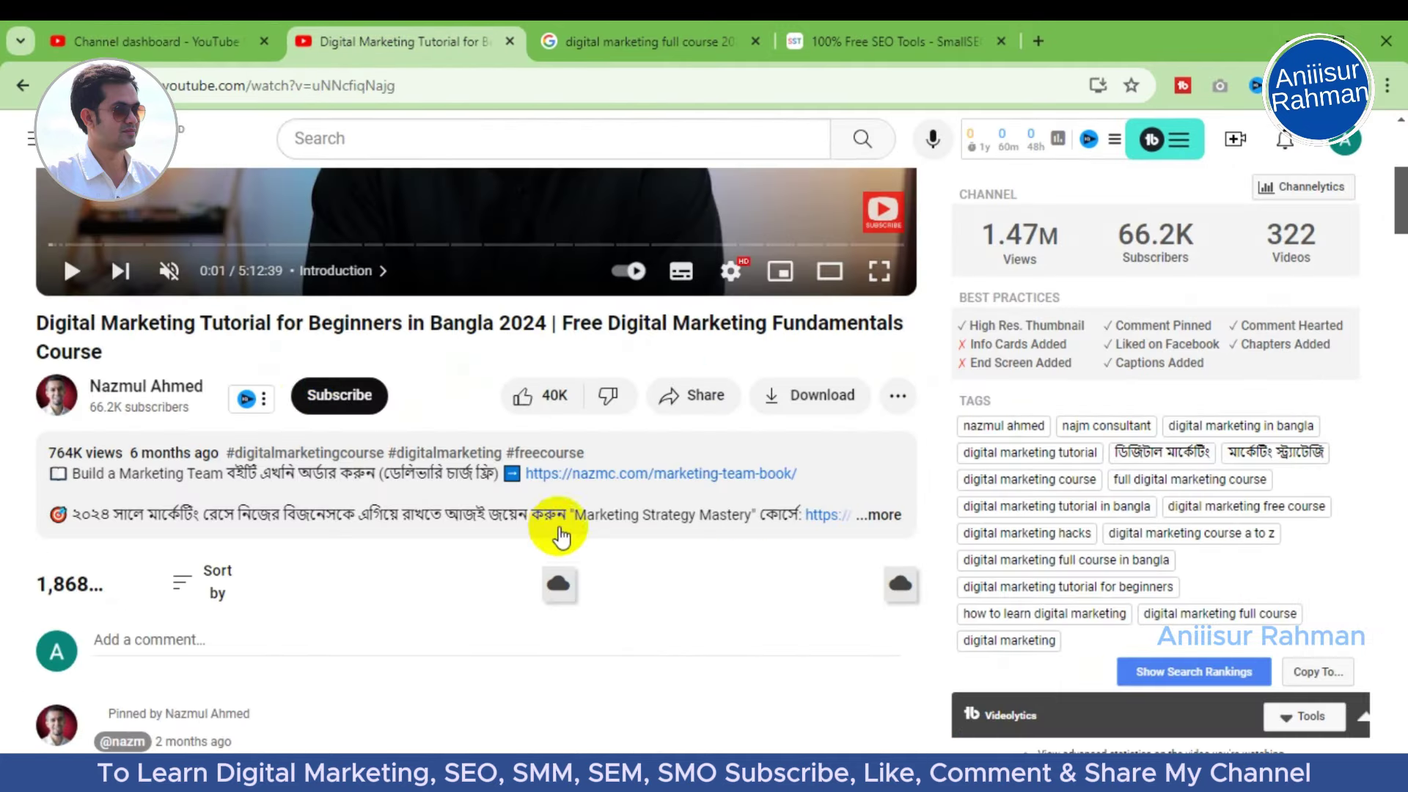
{"action": "scroll", "coordinate": [396, 525], "scroll_direction": "down", "scroll_amount": 1}
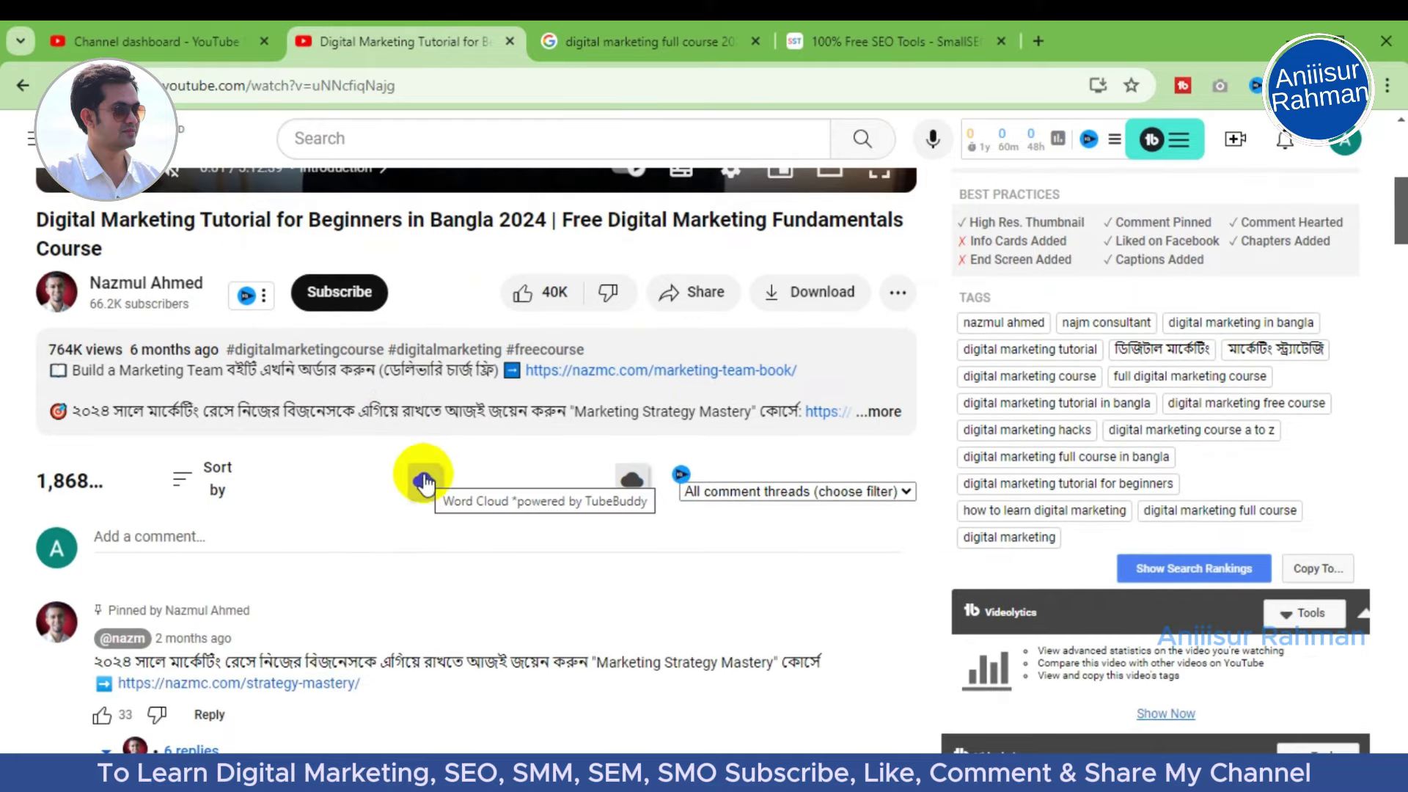
{"action": "scroll", "coordinate": [424, 484], "scroll_direction": "down", "scroll_amount": 3}
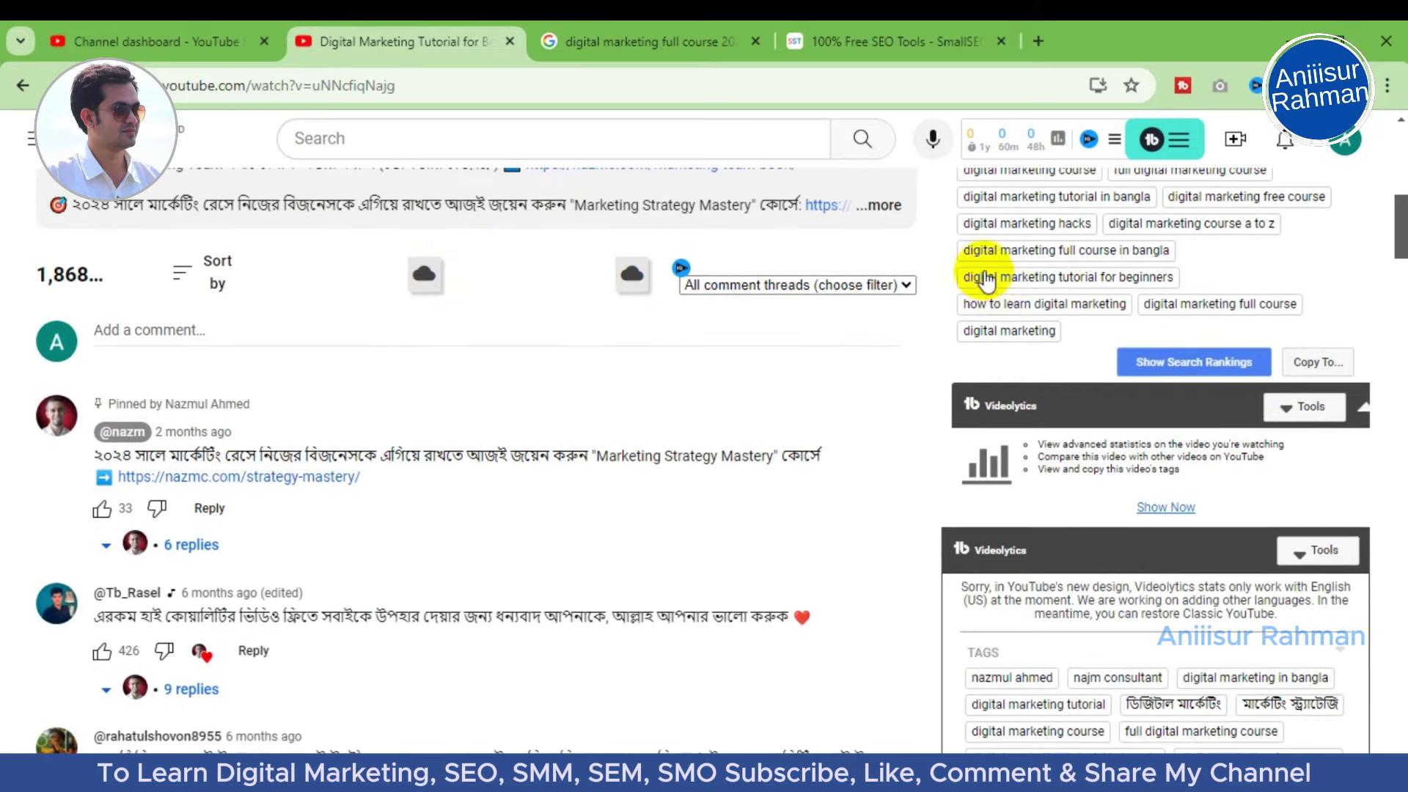
{"action": "scroll", "coordinate": [946, 440], "scroll_direction": "down", "scroll_amount": 5}
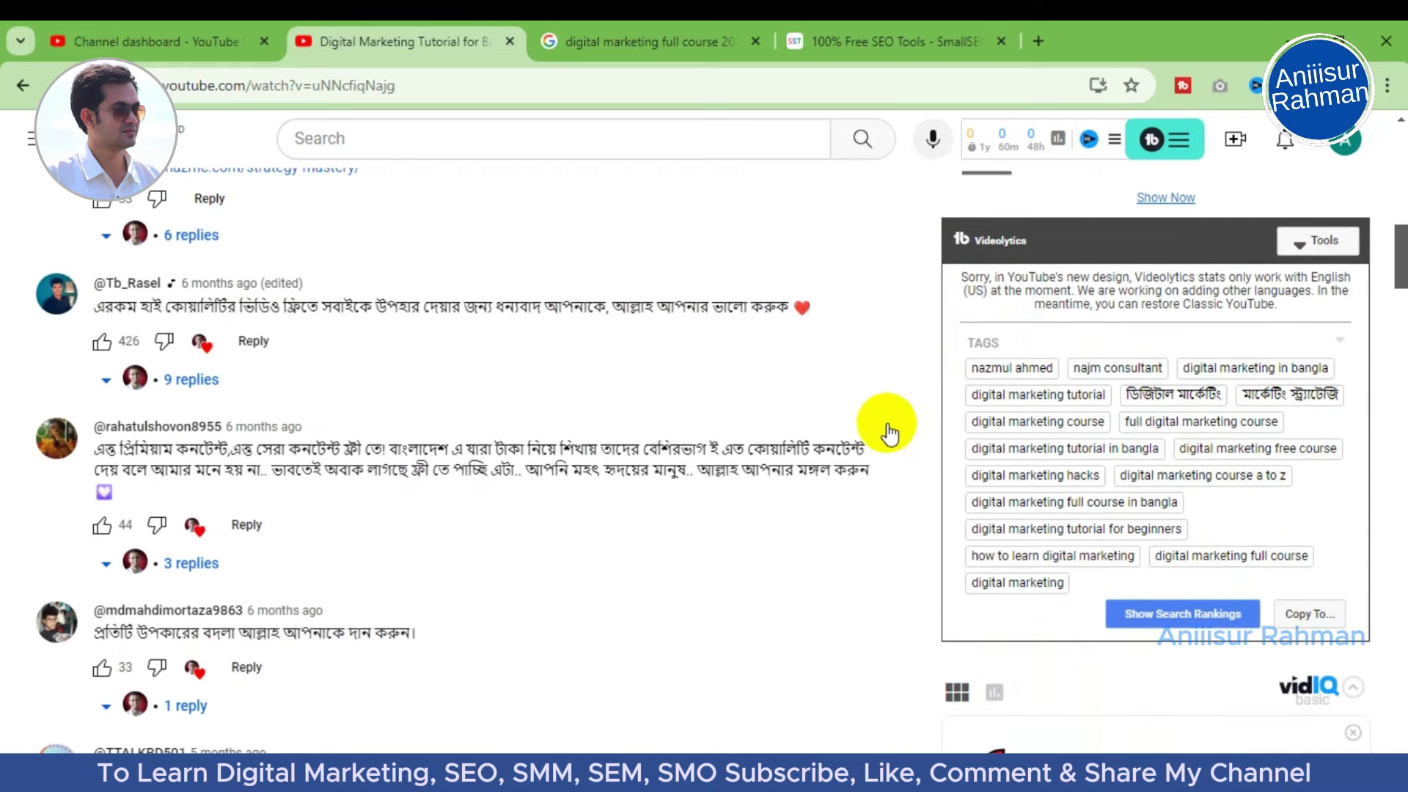
{"action": "scroll", "coordinate": [995, 374], "scroll_direction": "down", "scroll_amount": 1}
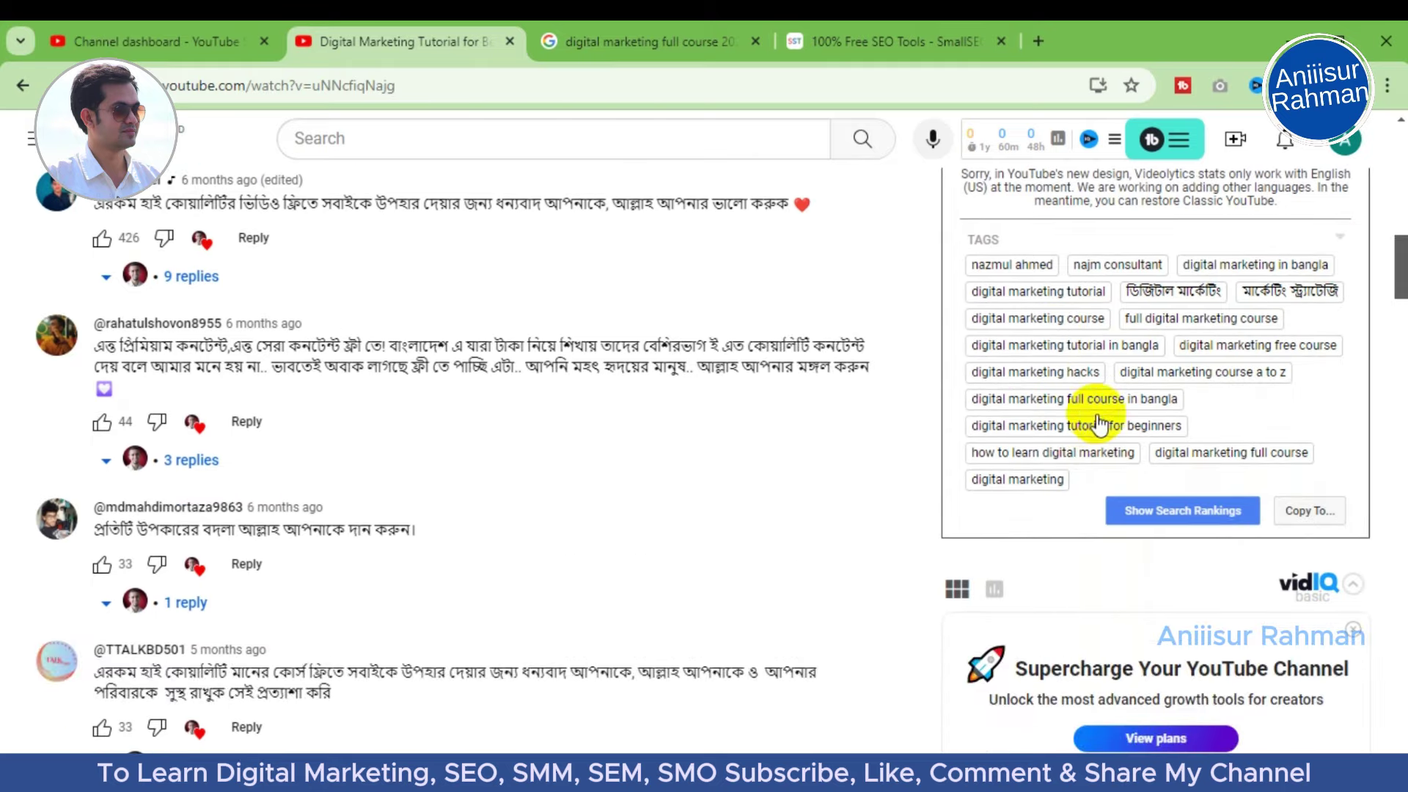
{"action": "left_click", "coordinate": [1171, 134]}
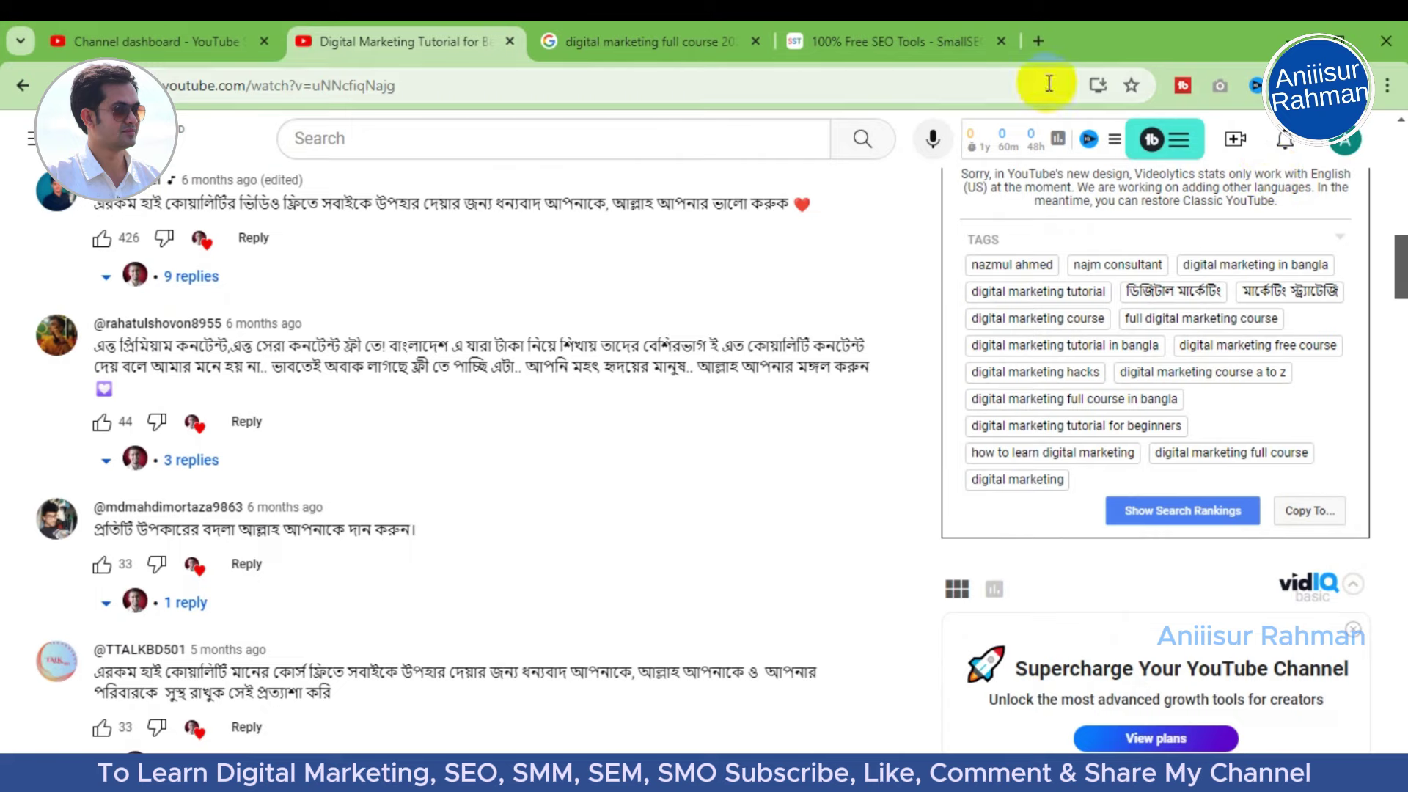
Step: Close the SmallSEOTools tab and the Google search tab for the digital marketing full course
{"action": "left_click", "coordinate": [902, 41]}
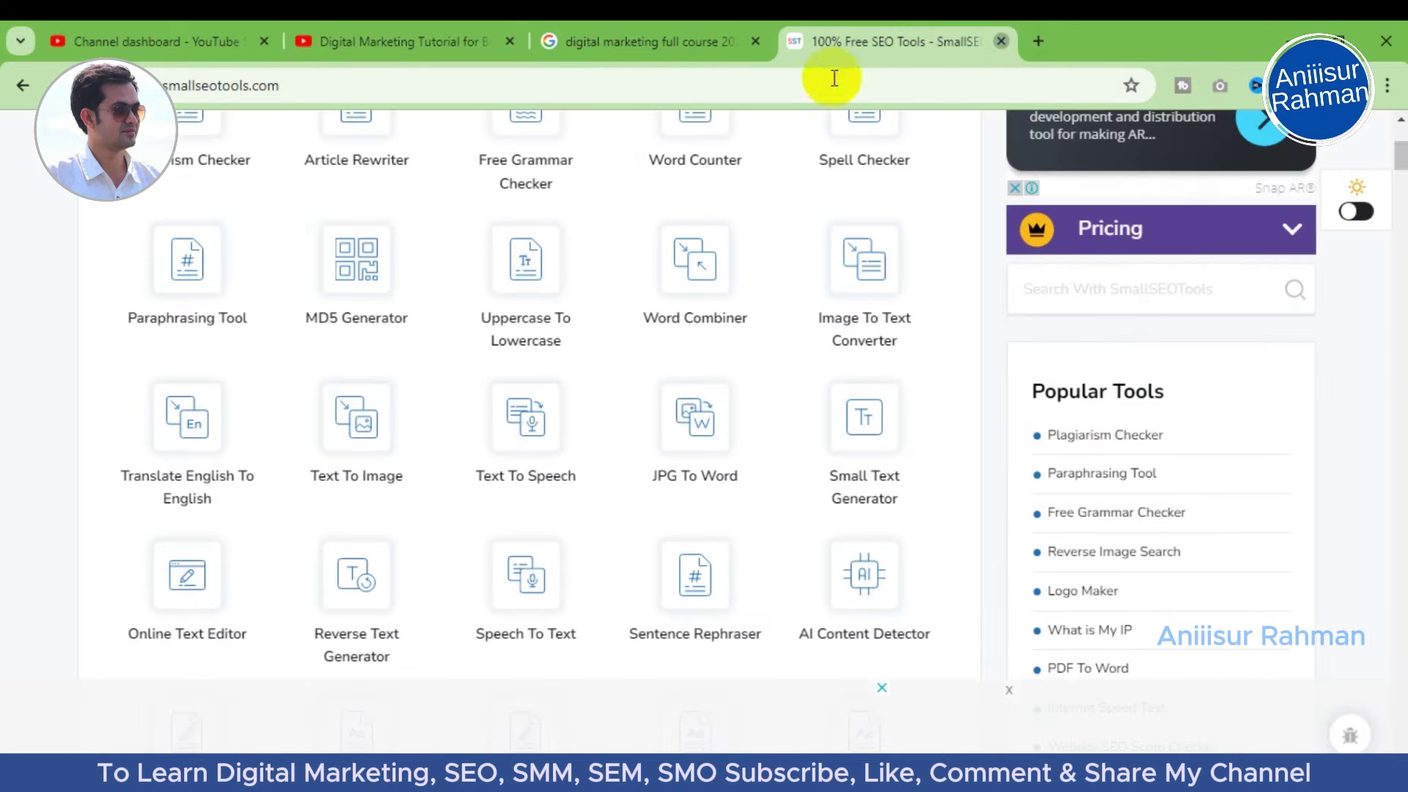
{"action": "left_click", "coordinate": [1001, 41]}
{"action": "left_click", "coordinate": [755, 41]}
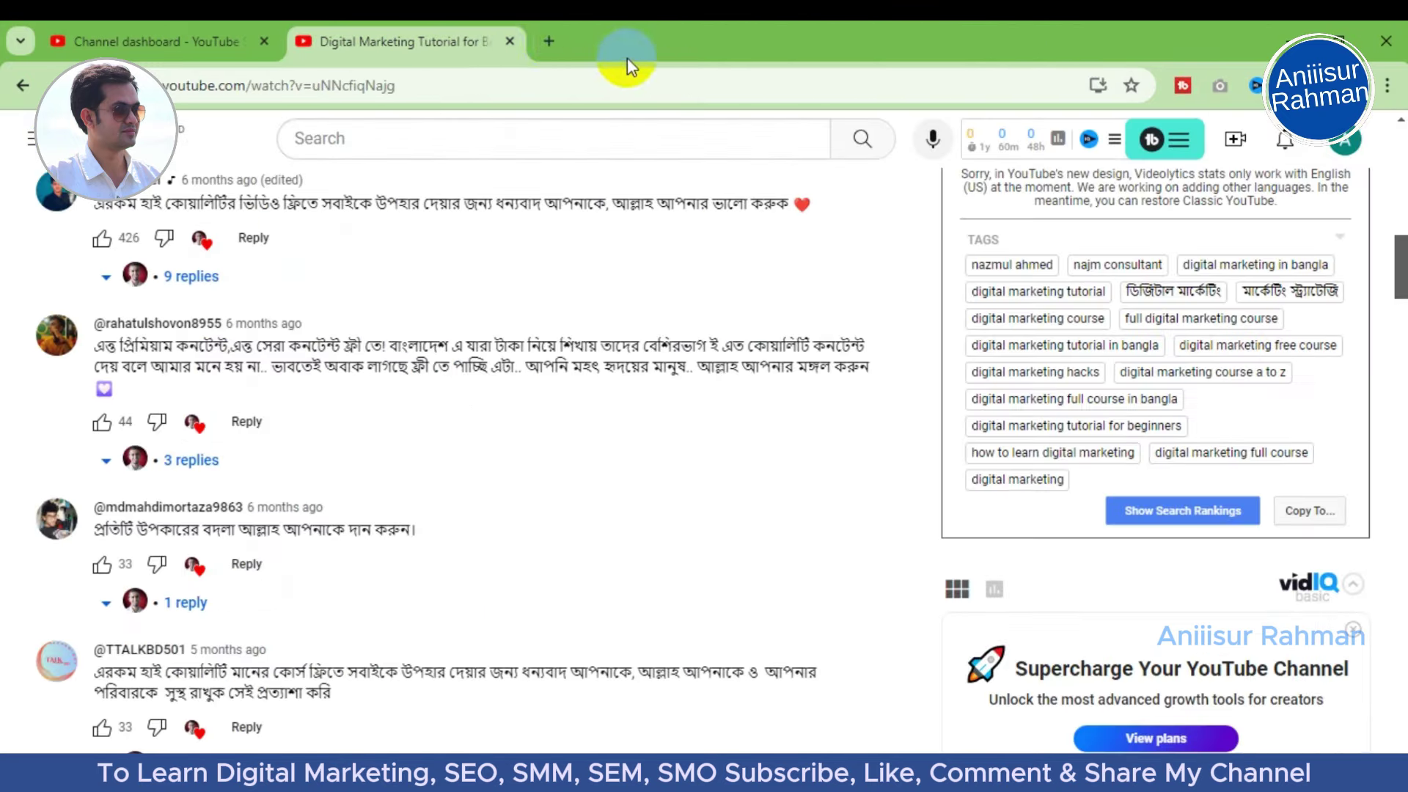
Step: Search Google for "rapidtags" in a new tab, open the Rapidtags YouTube Tag Generator, and accept its site terms
{"action": "left_click", "coordinate": [547, 42]}
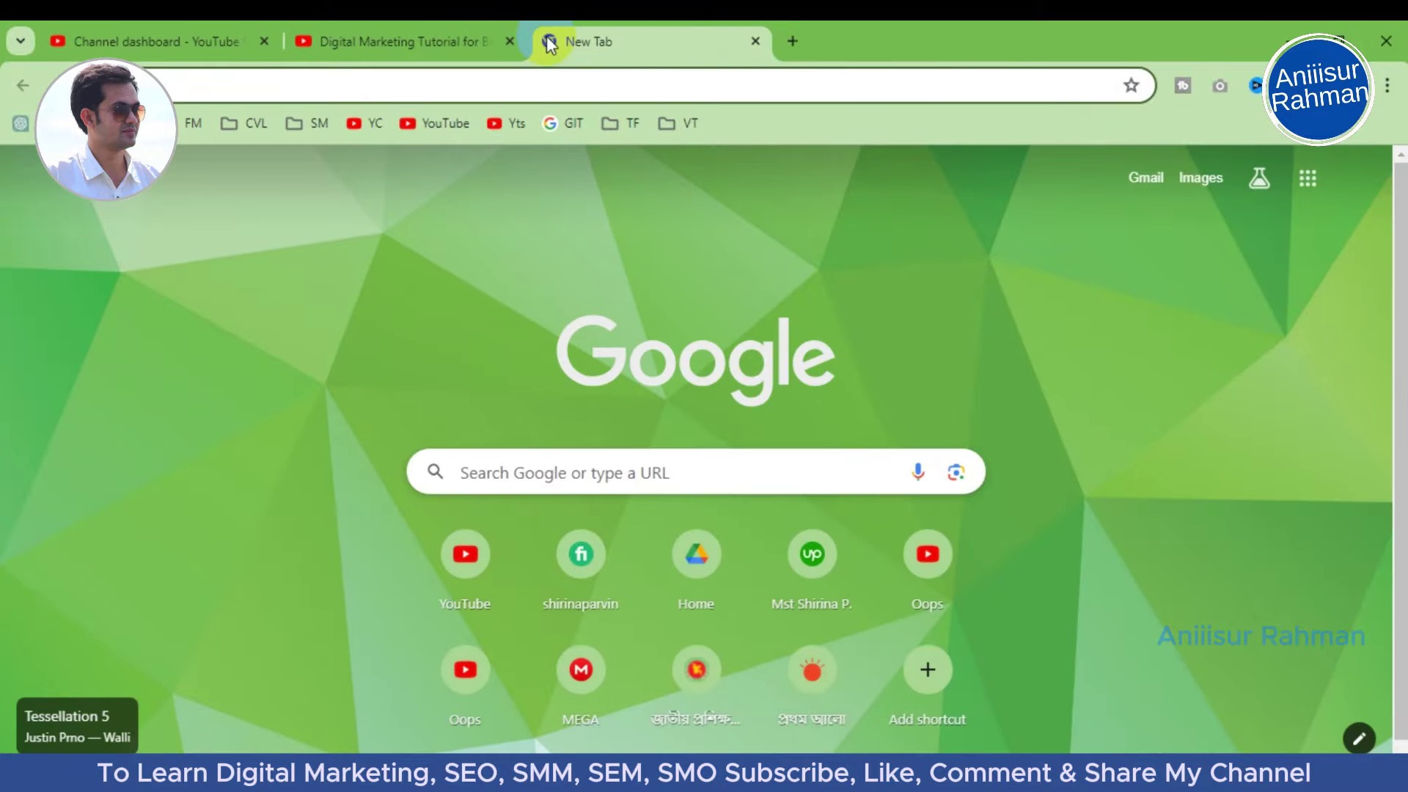
{"action": "type", "text": "rapid"}
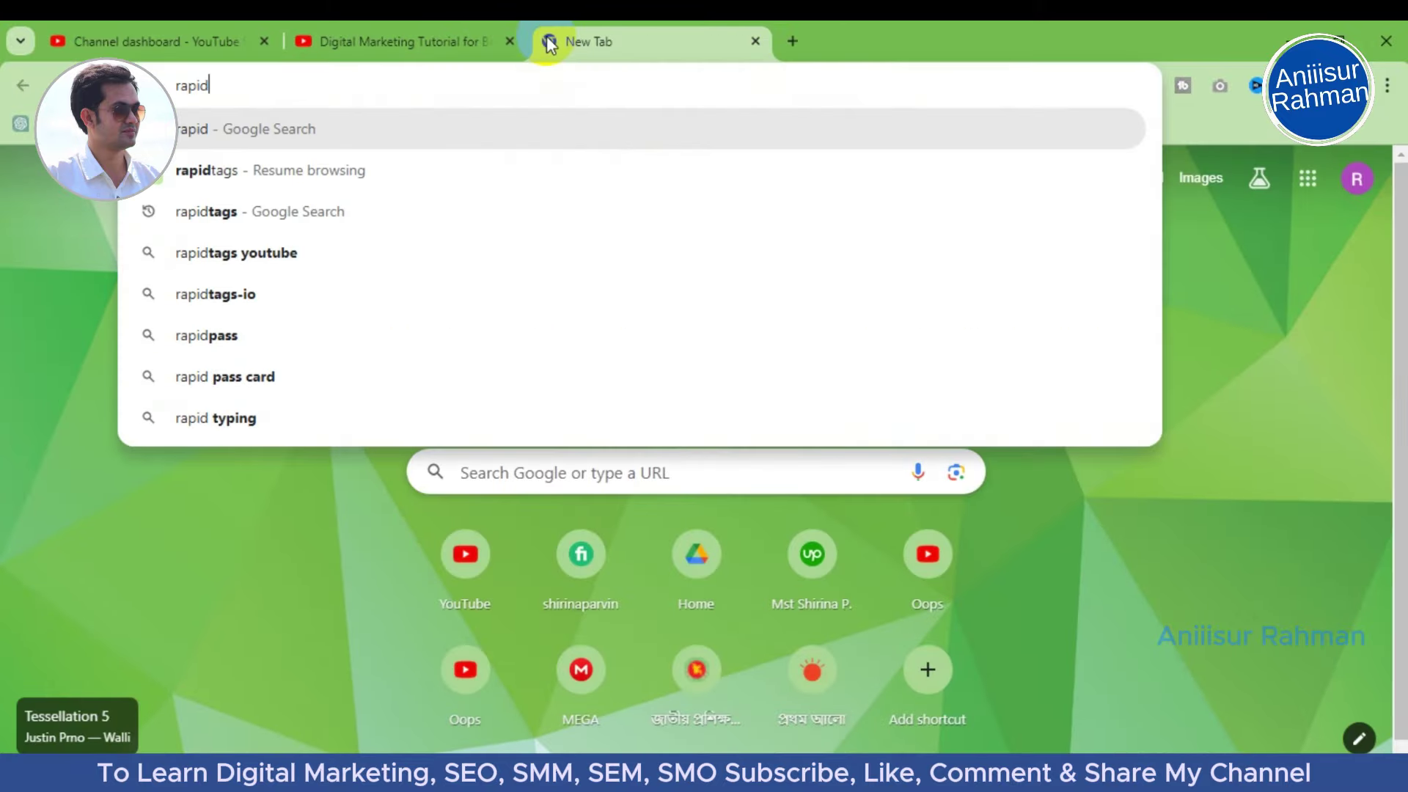
{"action": "type", "text": "tags"}
{"action": "key", "text": "Return"}
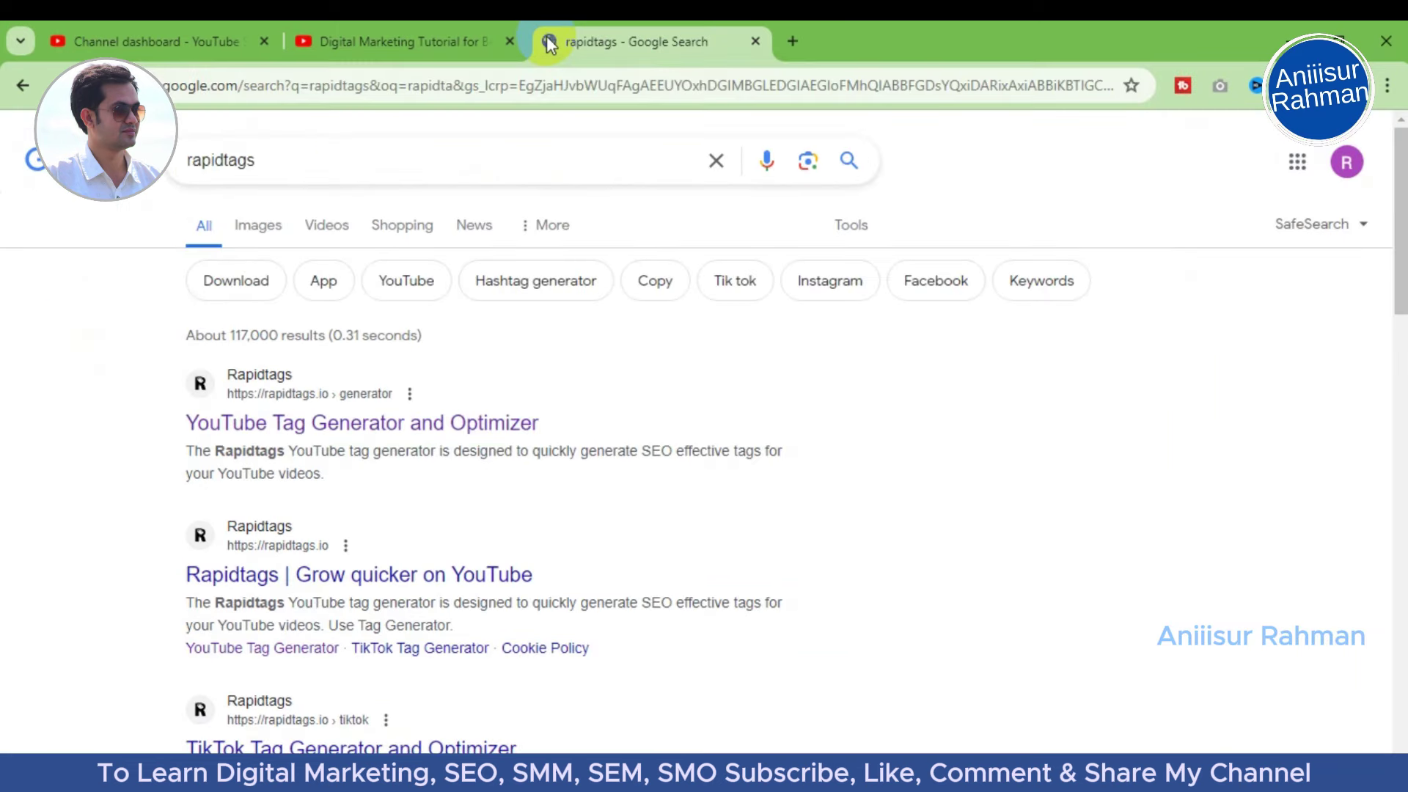
{"action": "left_click", "coordinate": [292, 428]}
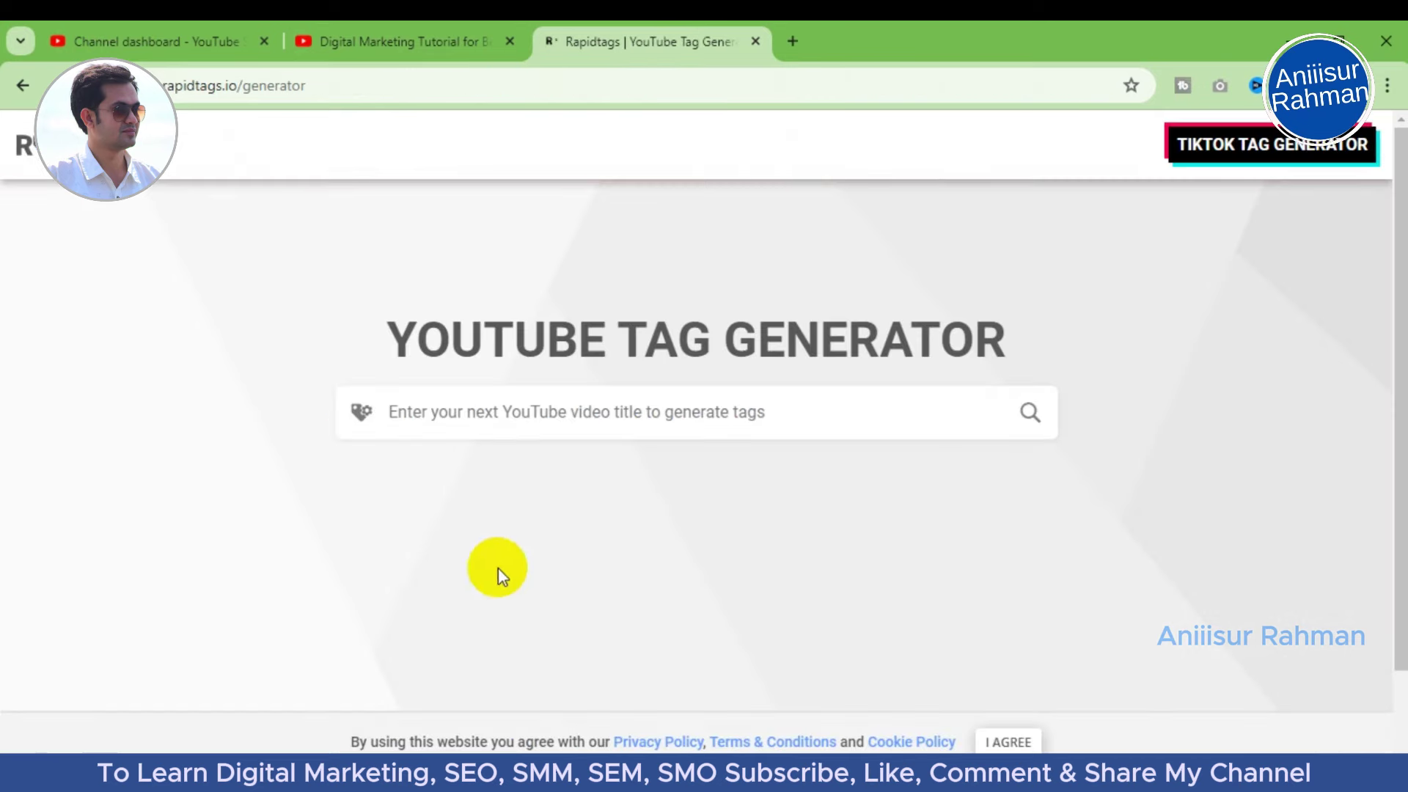
{"action": "left_click", "coordinate": [1004, 739]}
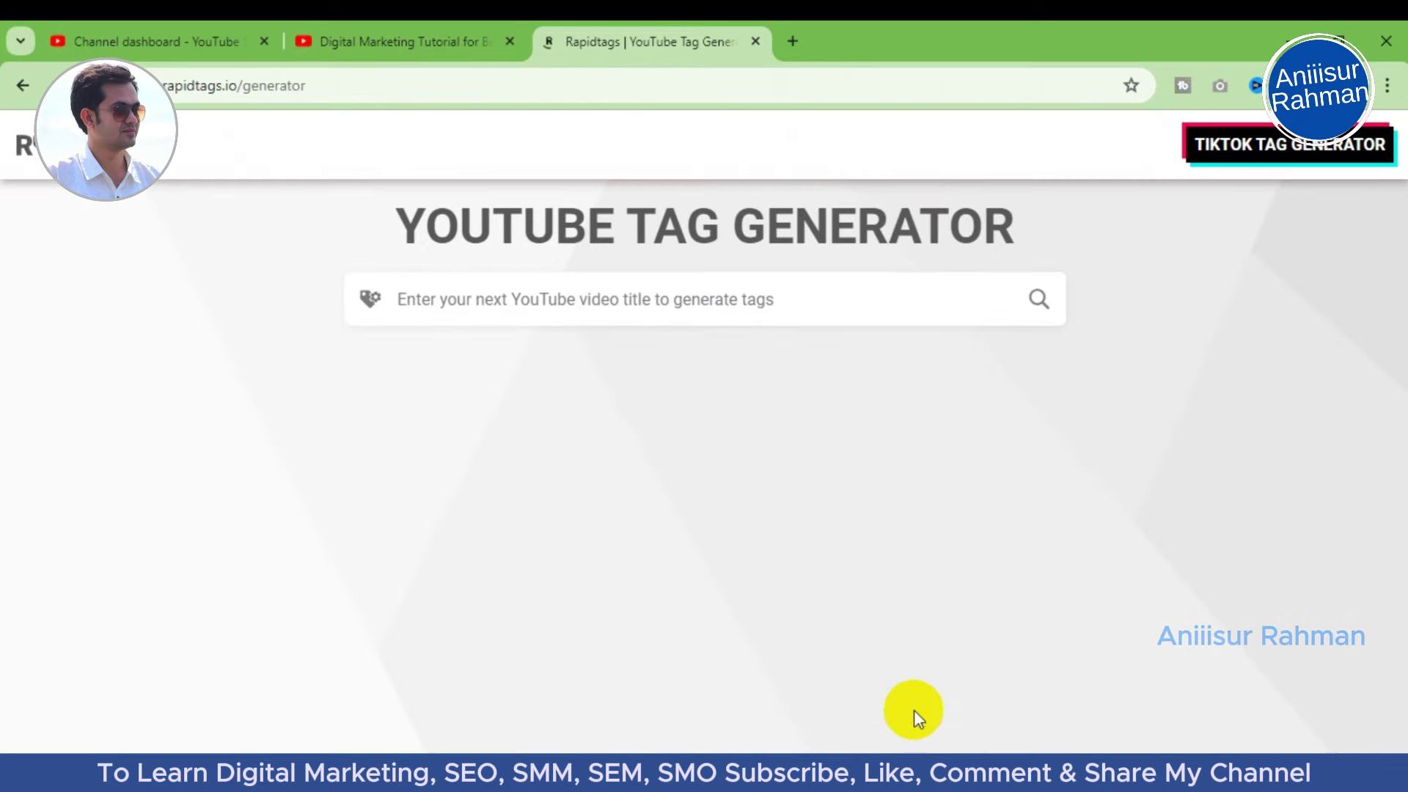
Step: Copy "Digital Marketing Full Course 2024 Bangla" from the Word document and generate tags for it in Rapidtags
{"action": "left_click", "coordinate": [533, 283]}
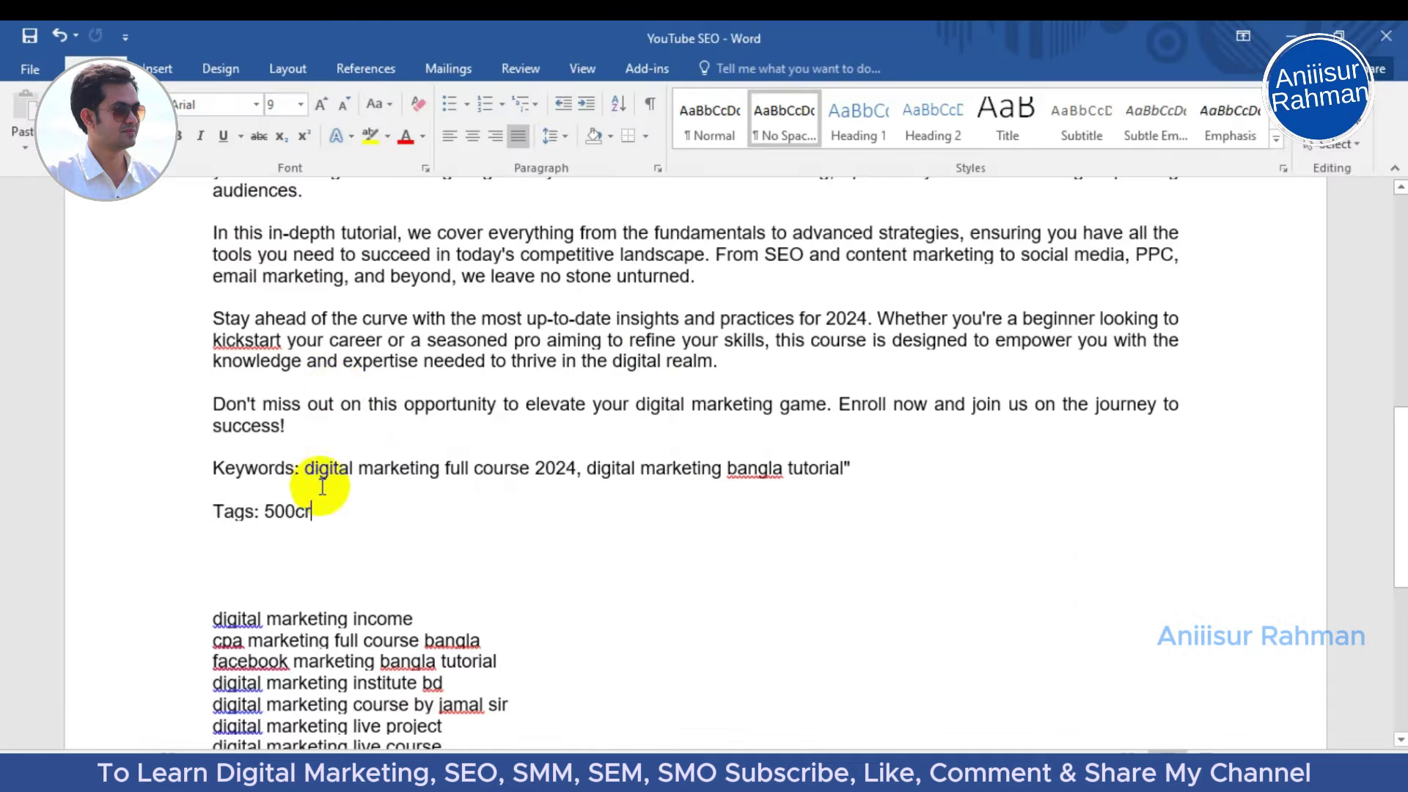
{"action": "scroll", "coordinate": [368, 559], "scroll_direction": "up", "scroll_amount": 2}
{"action": "left_click_drag", "start_coordinate": [1398, 487], "coordinate": [1386, 361]}
{"action": "left_click_drag", "start_coordinate": [572, 326], "coordinate": [245, 324]}
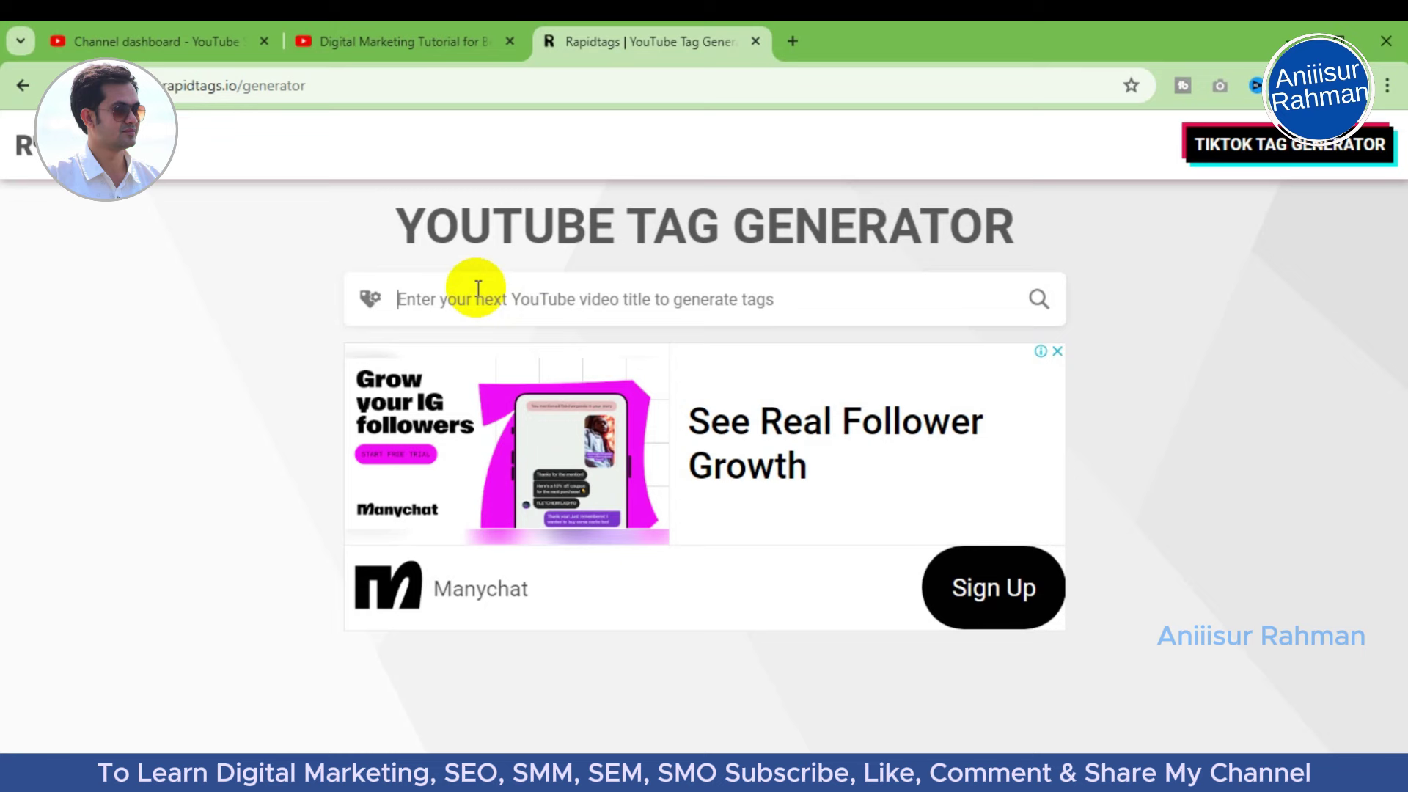
{"action": "type", "text": "Digital Marketing Full Course 2024 Bangla"}
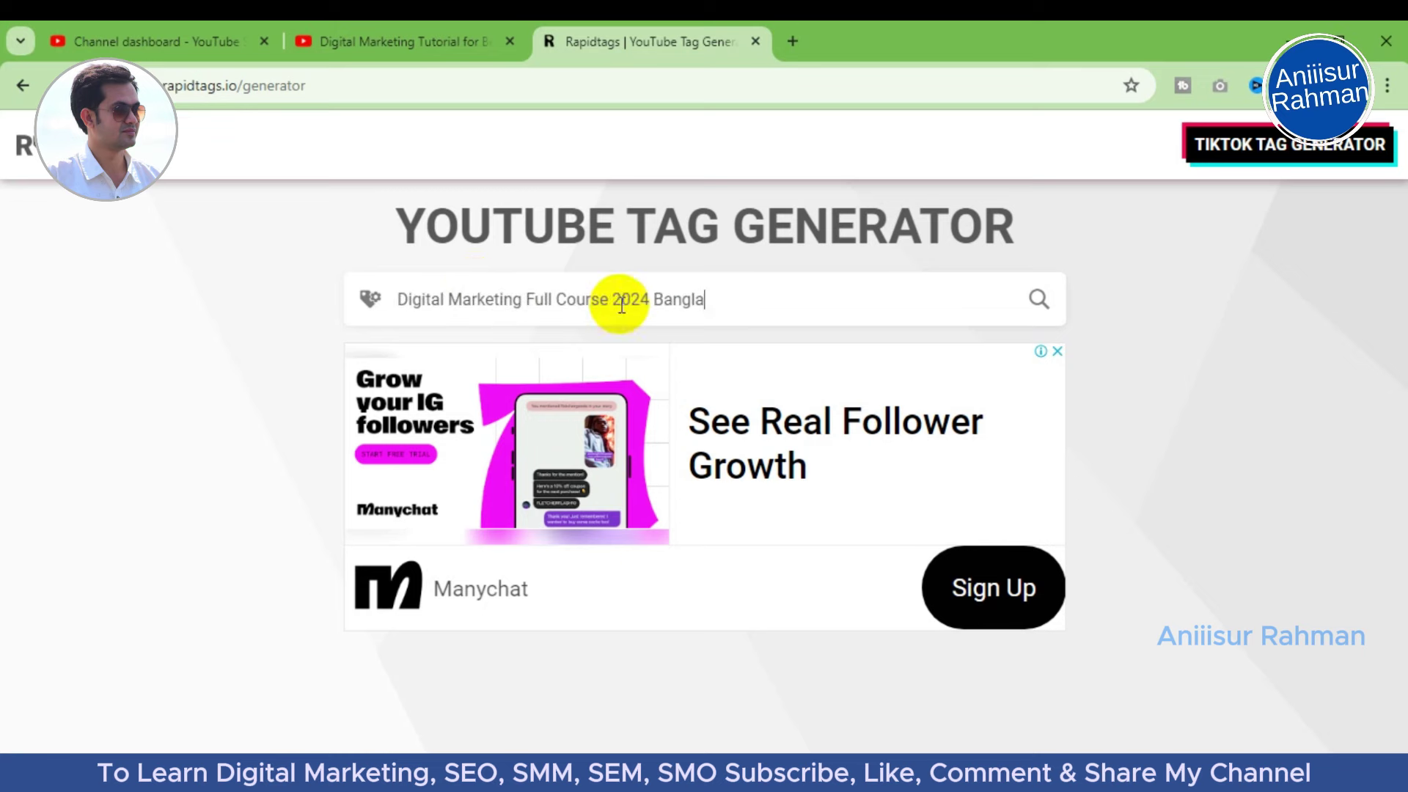
{"action": "key", "text": "Return"}
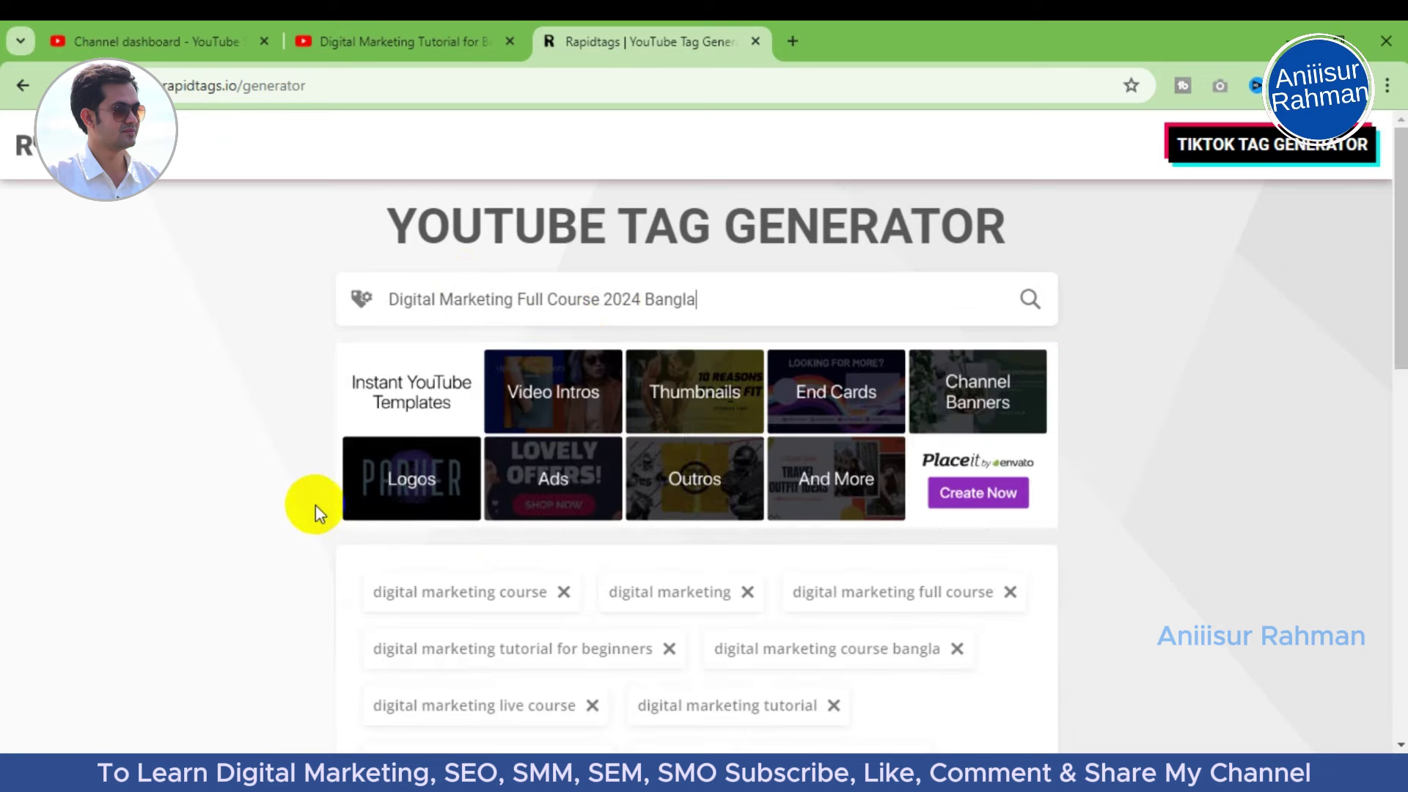
{"action": "scroll", "coordinate": [777, 550], "scroll_direction": "down", "scroll_amount": 1}
{"action": "scroll", "coordinate": [773, 544], "scroll_direction": "down", "scroll_amount": 3}
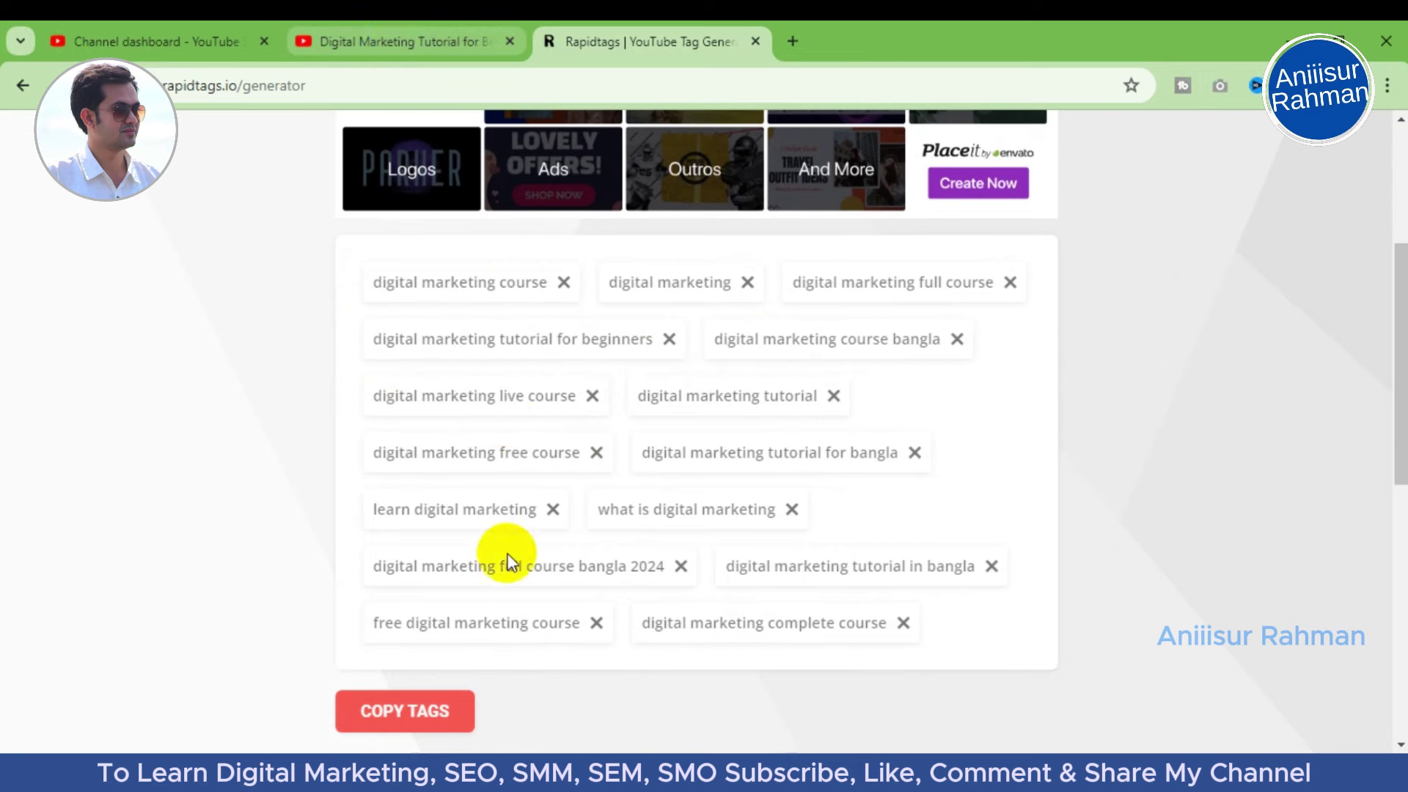
Step: Return to the YouTube tutorial video and examine vidIQ's video tags, their search rankings, and the channel tags
{"action": "left_click", "coordinate": [359, 39]}
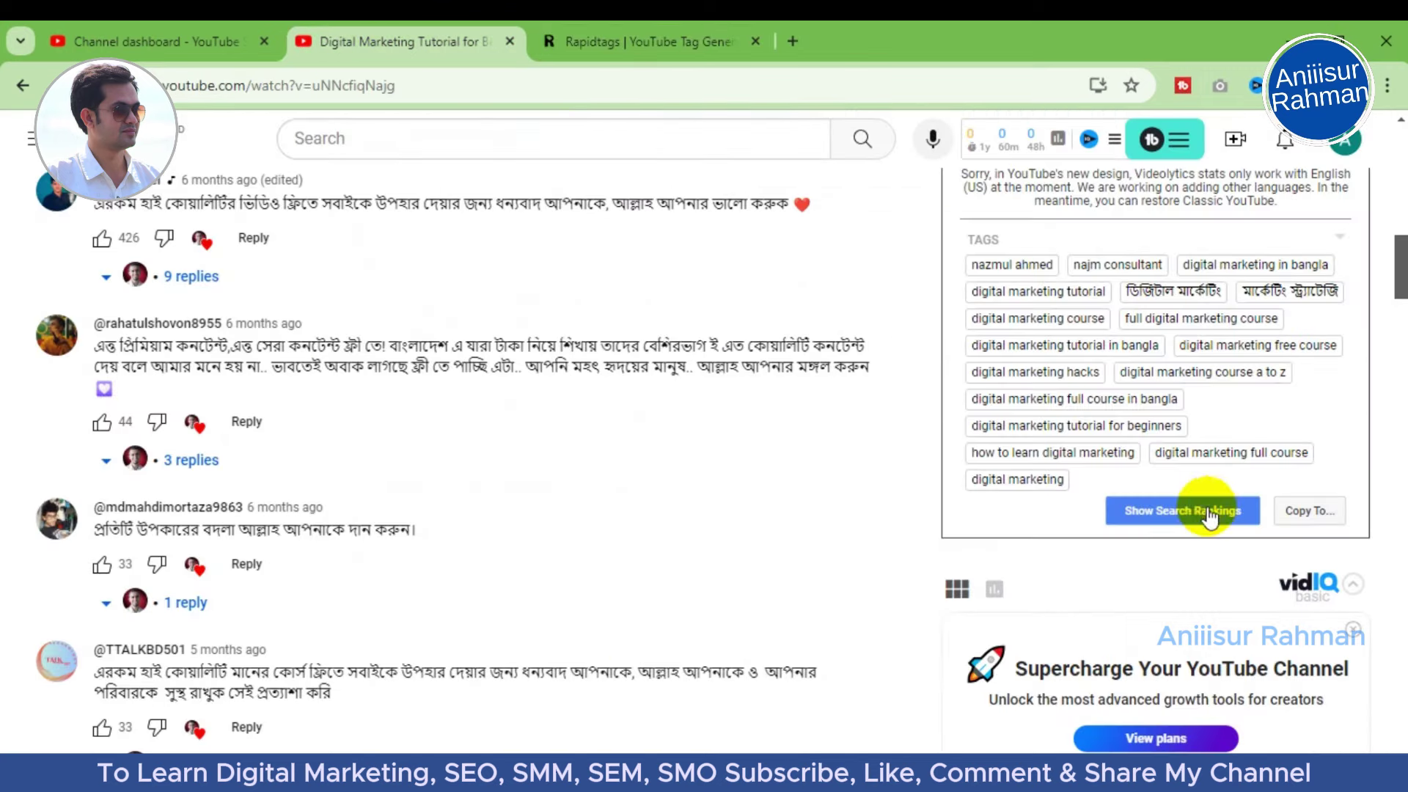
{"action": "scroll", "coordinate": [1247, 495], "scroll_direction": "down", "scroll_amount": 1}
{"action": "scroll", "coordinate": [1202, 614], "scroll_direction": "down", "scroll_amount": 5}
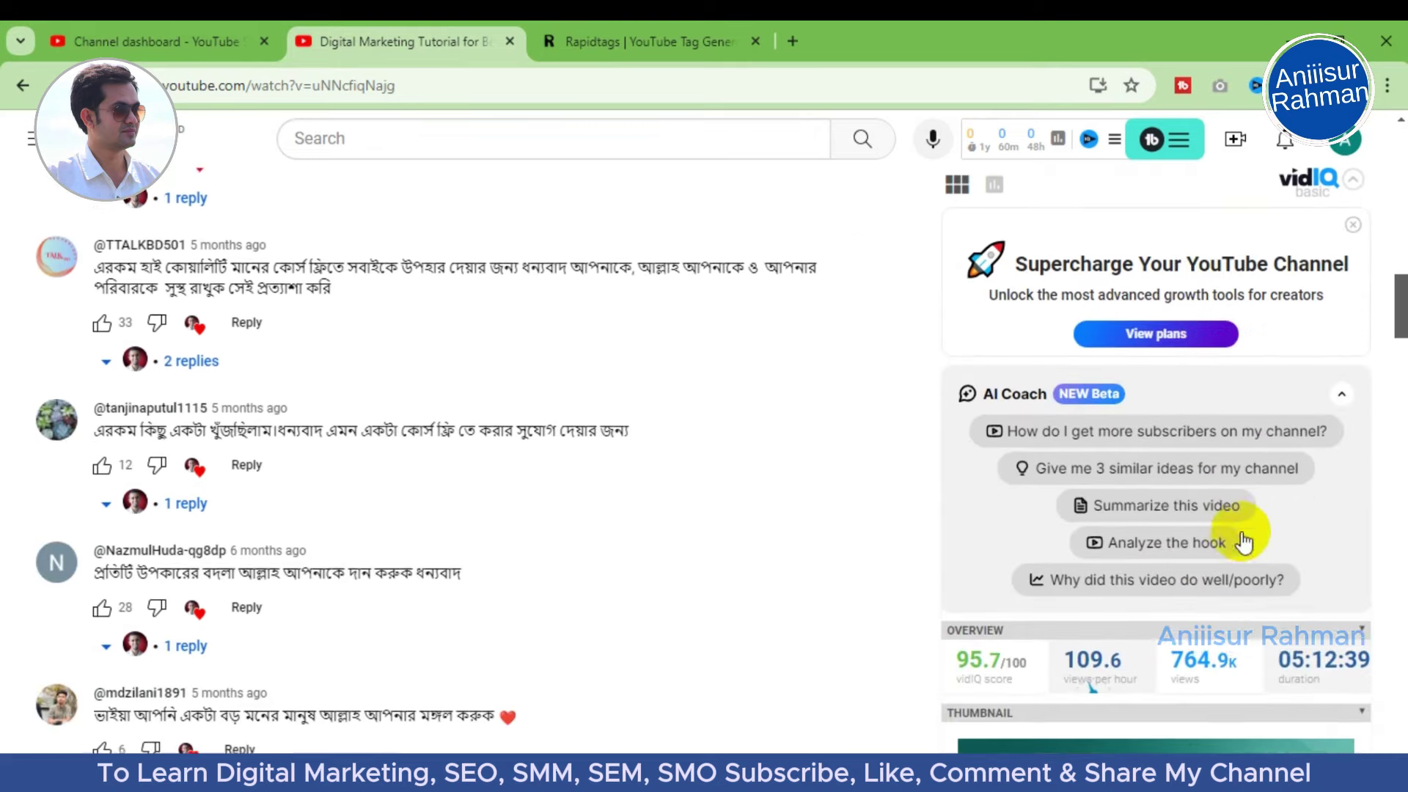
{"action": "scroll", "coordinate": [763, 496], "scroll_direction": "down", "scroll_amount": 5}
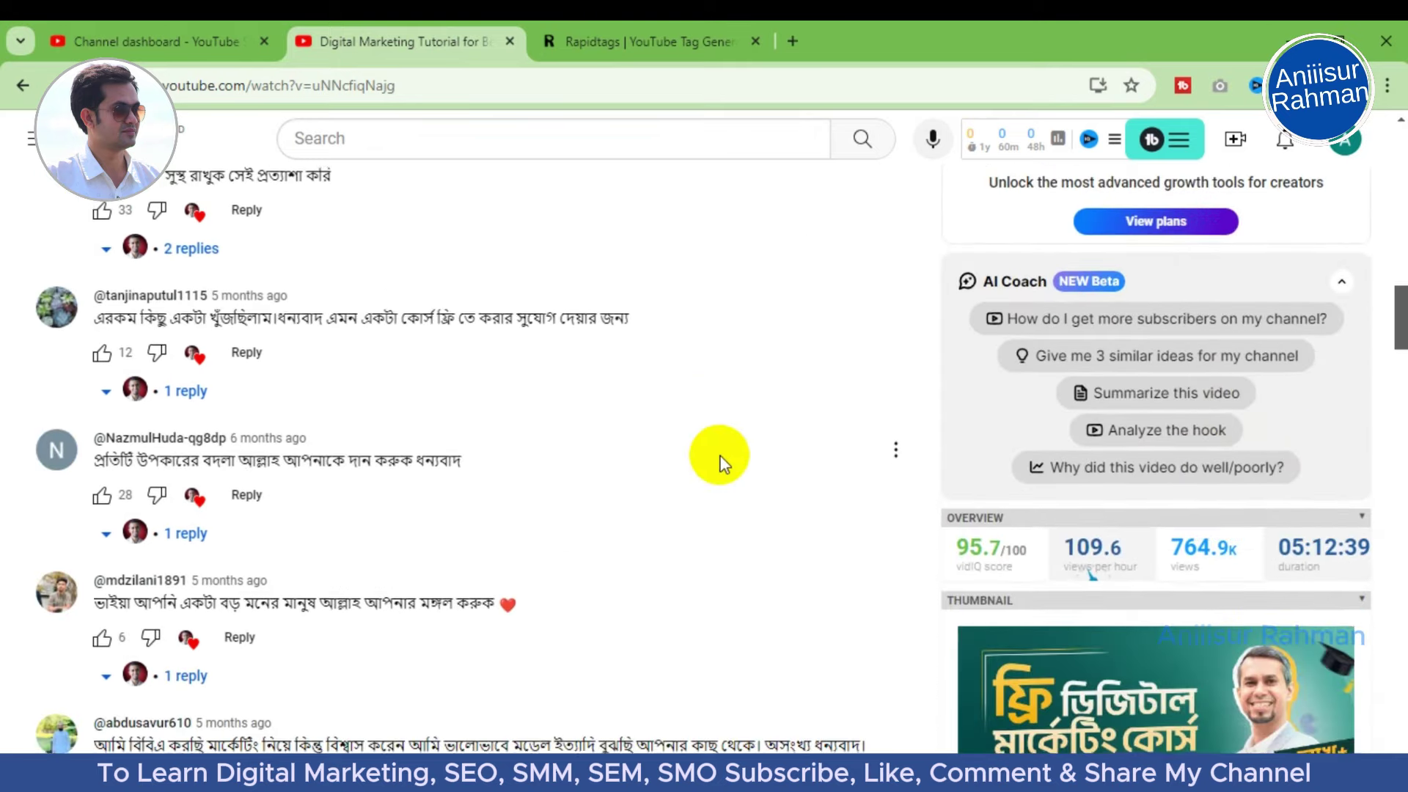
{"action": "scroll", "coordinate": [723, 539], "scroll_direction": "down", "scroll_amount": 10}
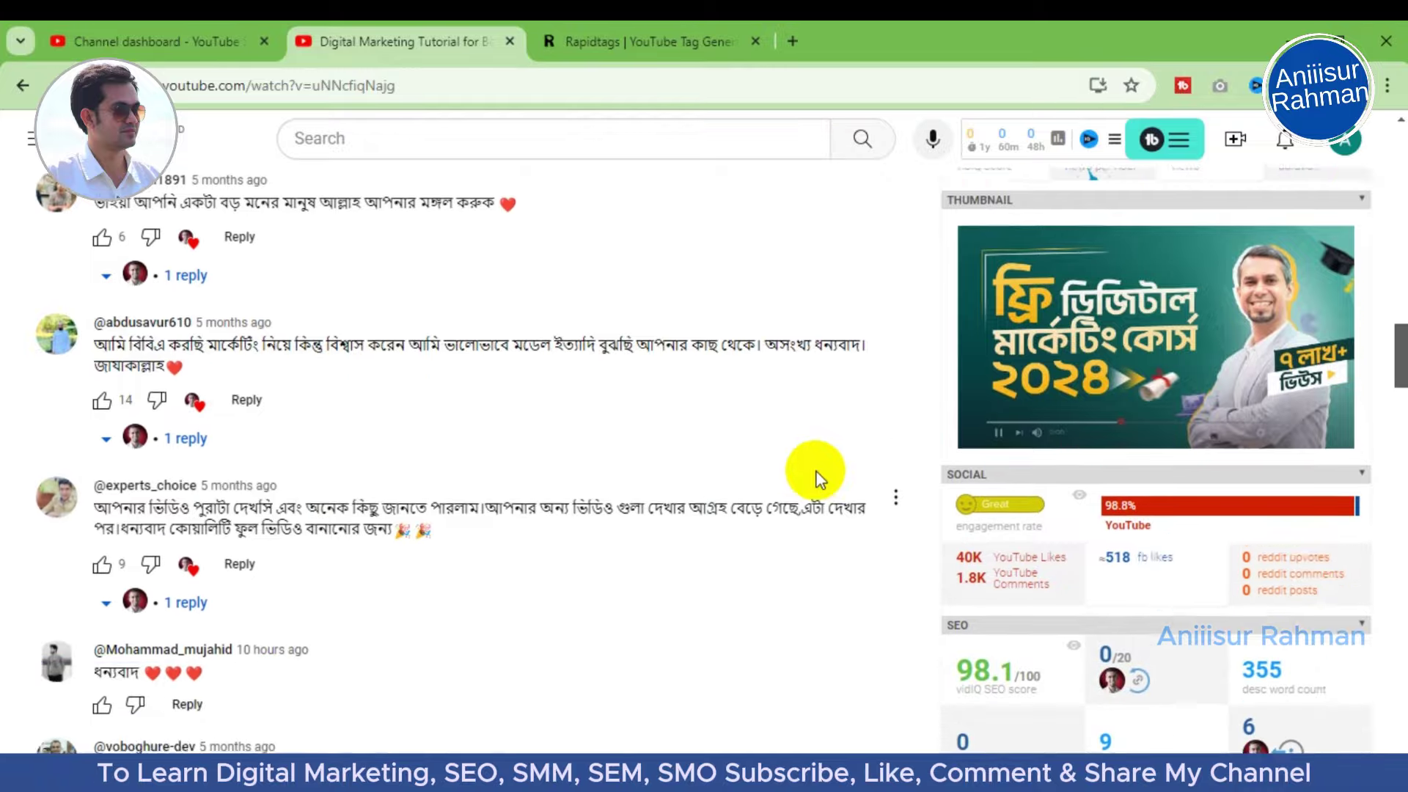
{"action": "scroll", "coordinate": [822, 415], "scroll_direction": "down", "scroll_amount": 3}
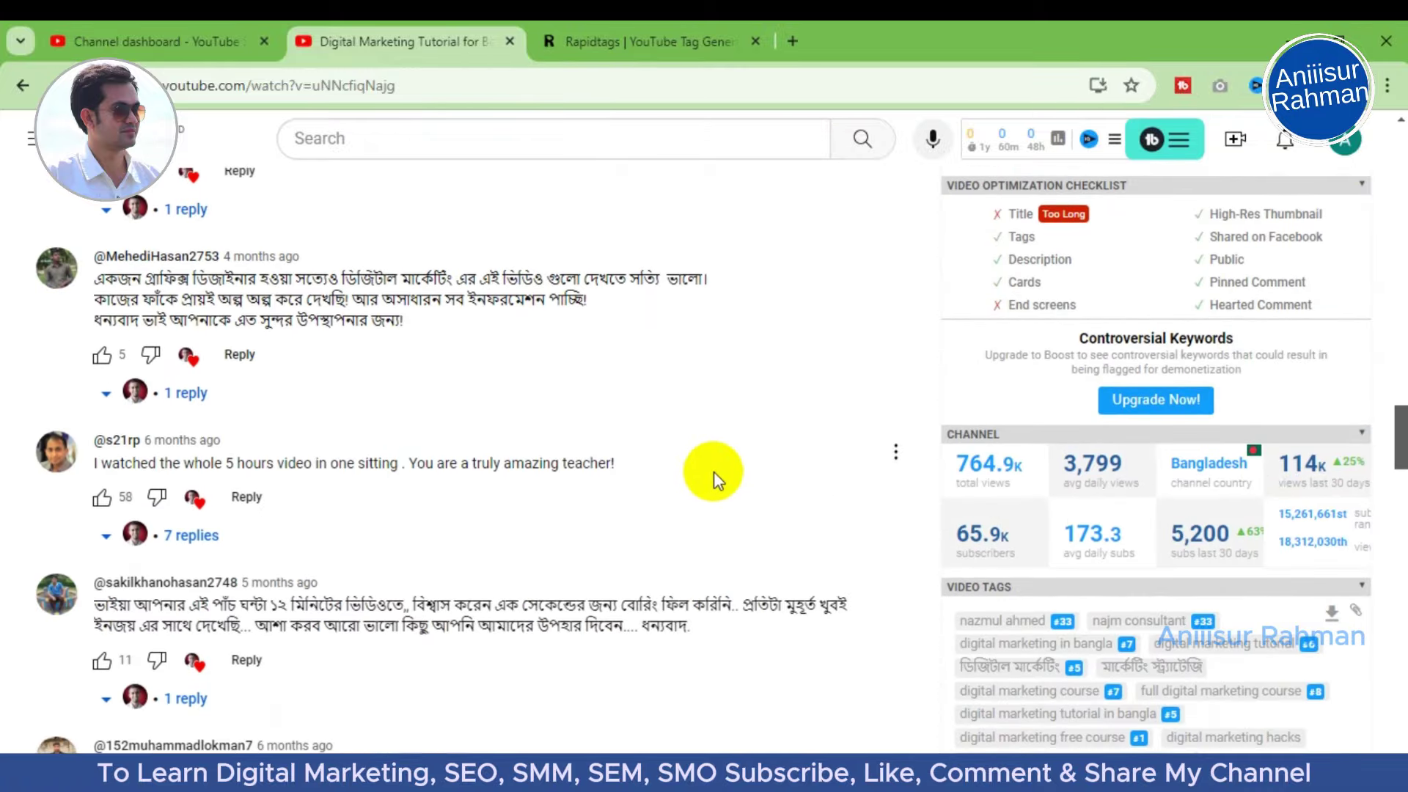
{"action": "scroll", "coordinate": [703, 418], "scroll_direction": "down", "scroll_amount": 3}
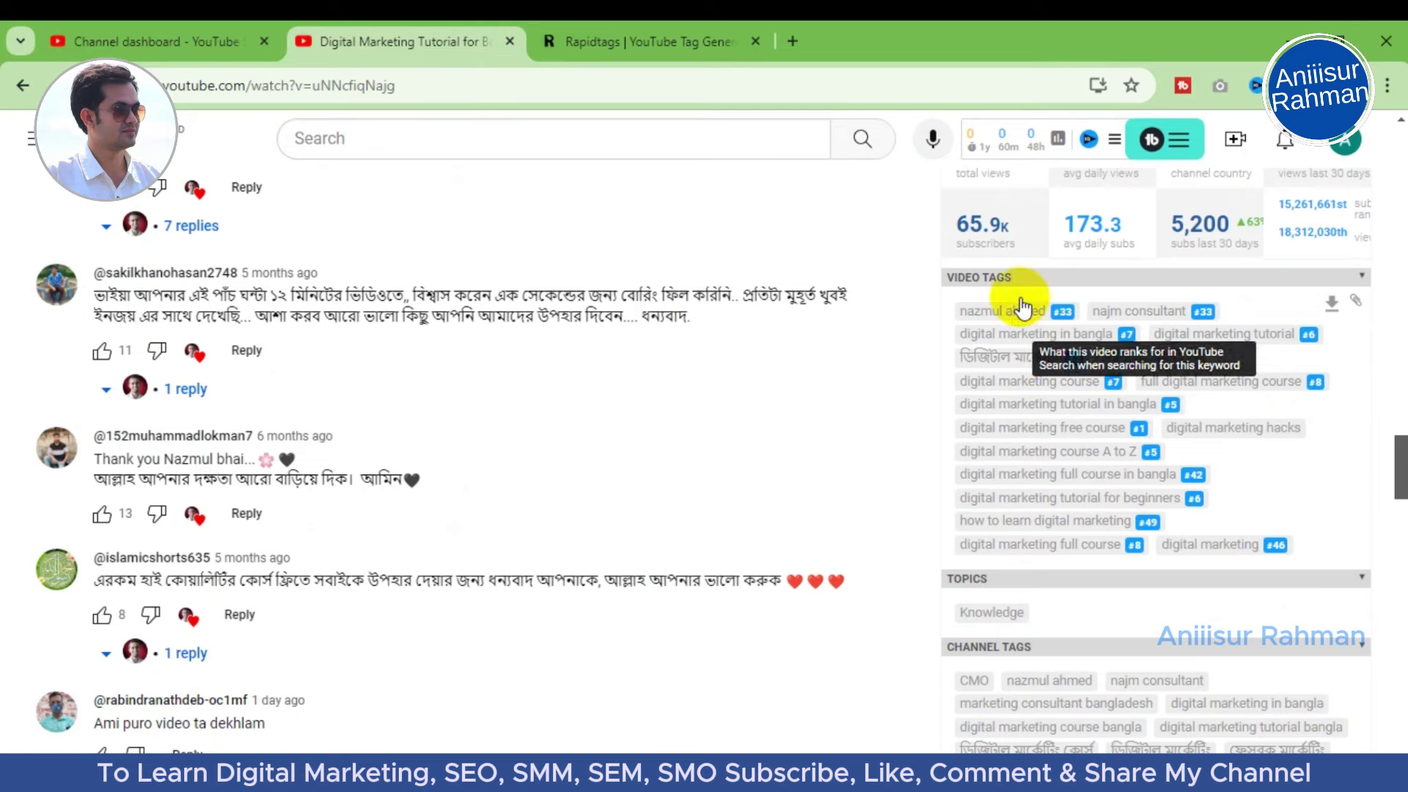
{"action": "scroll", "coordinate": [1070, 524], "scroll_direction": "down", "scroll_amount": 3}
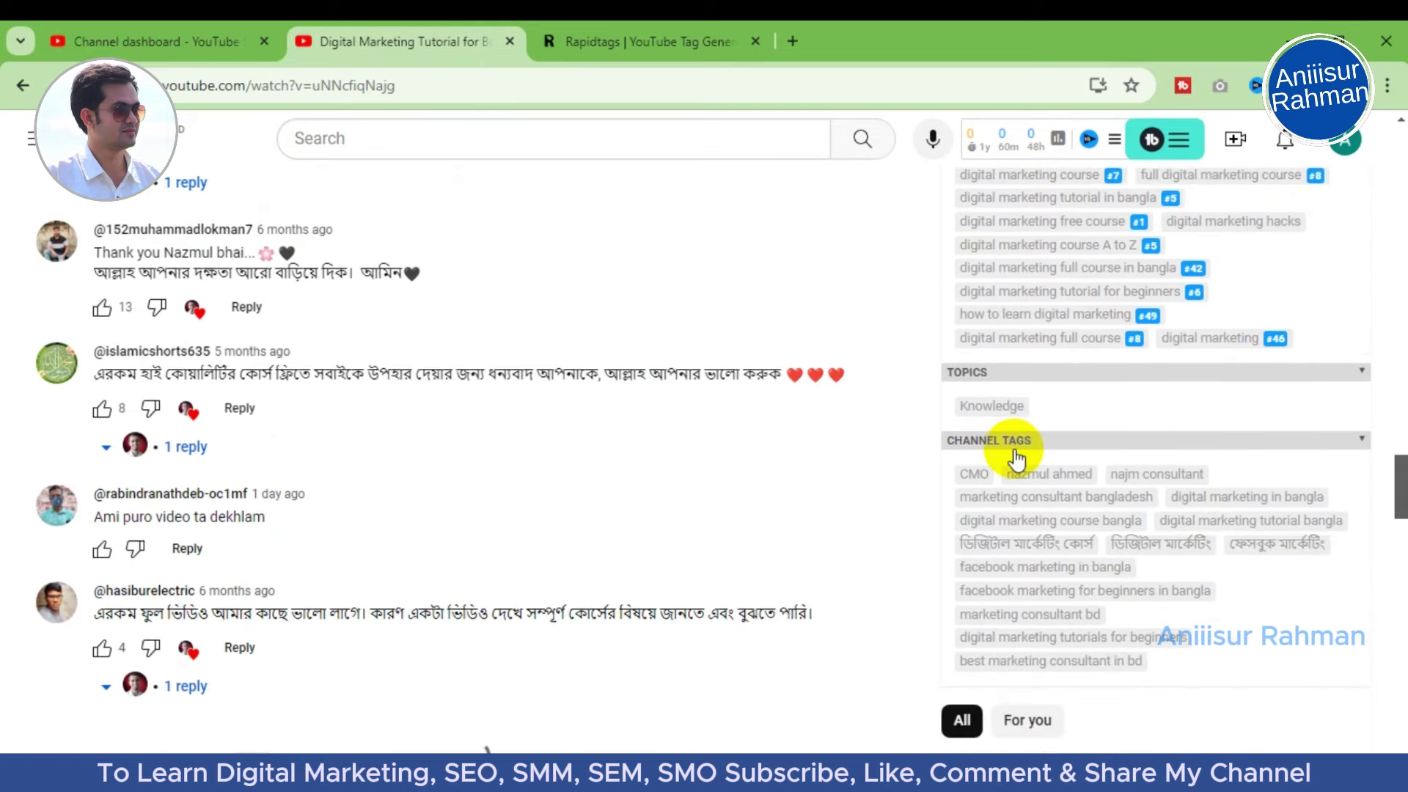
{"action": "scroll", "coordinate": [962, 530], "scroll_direction": "up", "scroll_amount": 3}
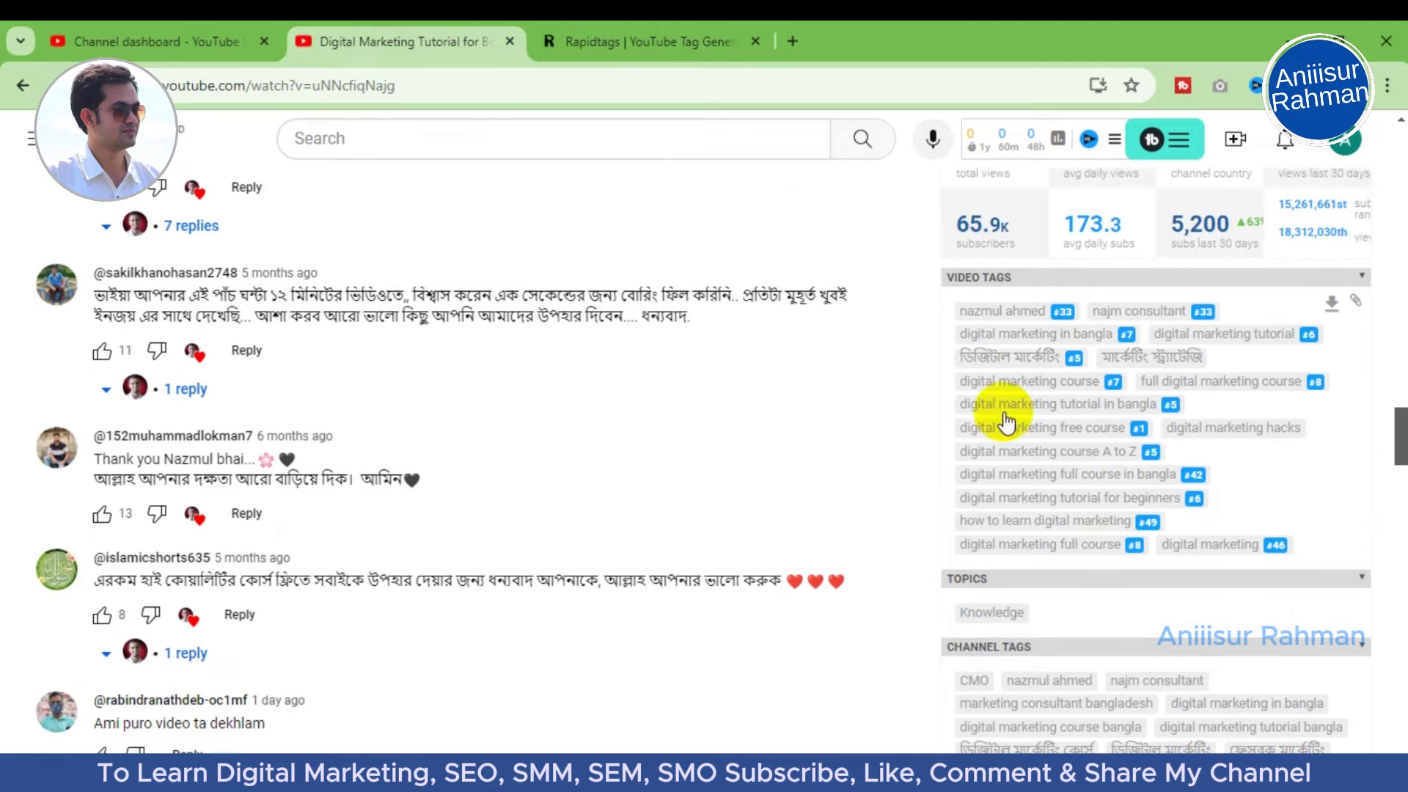
{"action": "scroll", "coordinate": [1085, 440], "scroll_direction": "down", "scroll_amount": 2}
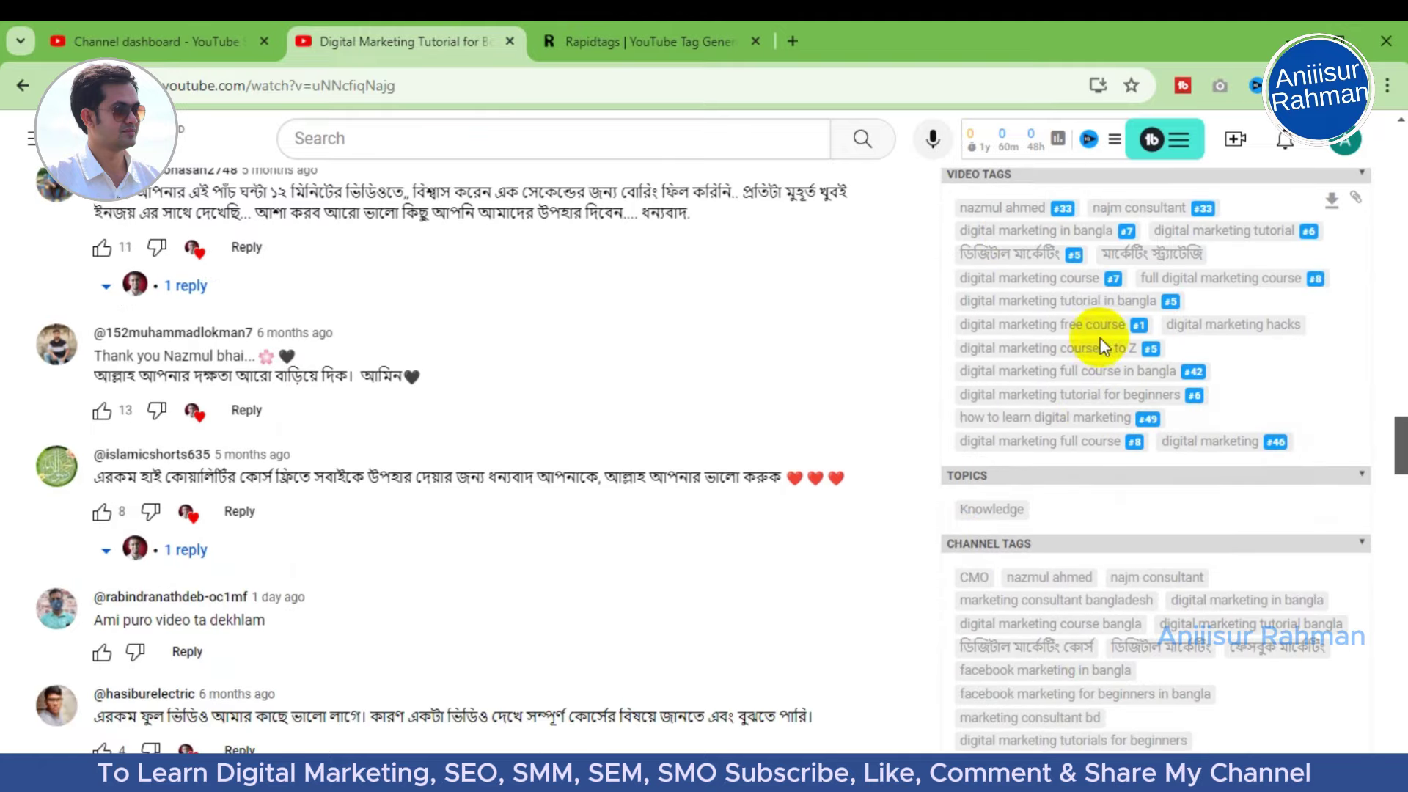
{"action": "scroll", "coordinate": [1100, 337], "scroll_direction": "down", "scroll_amount": 2}
{"action": "scroll", "coordinate": [1100, 344], "scroll_direction": "down", "scroll_amount": 4}
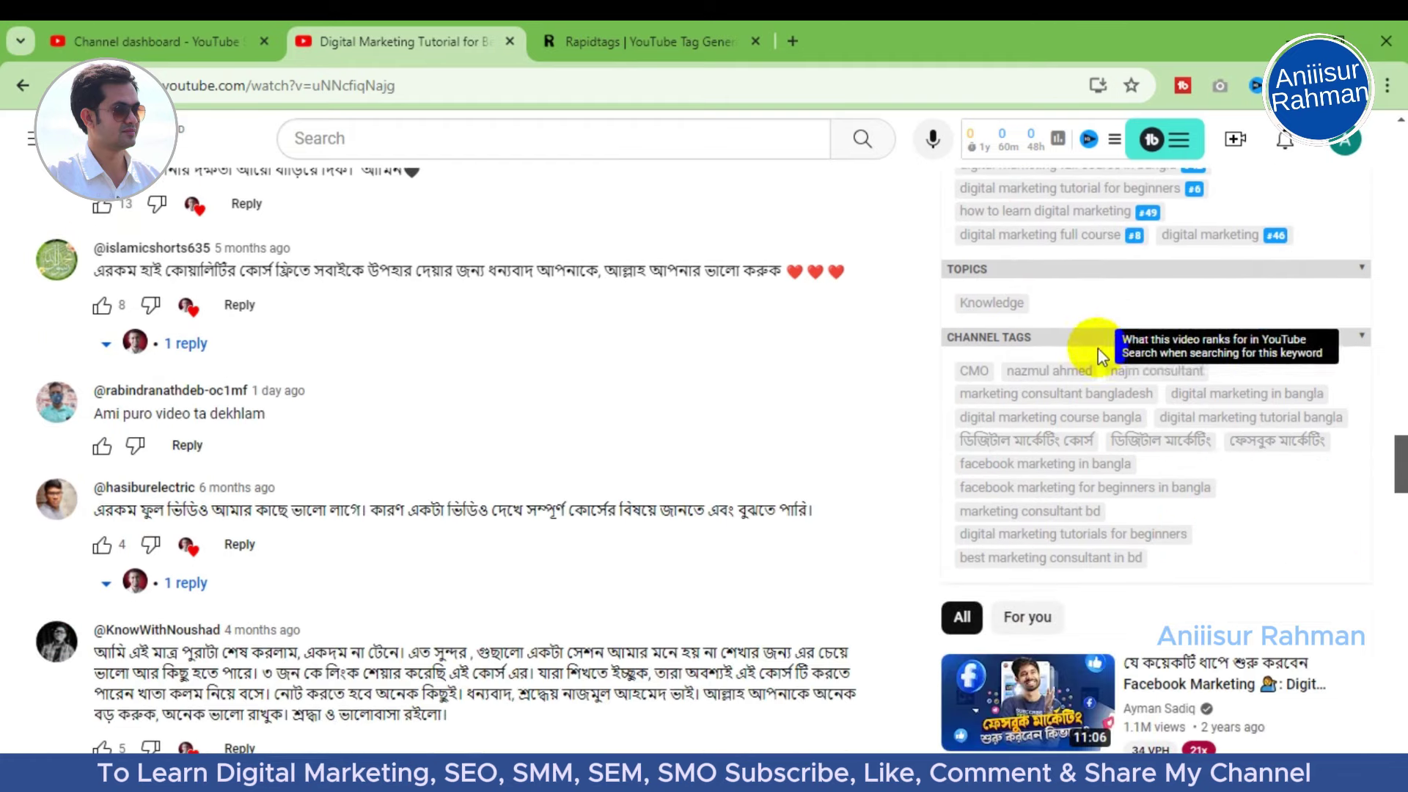
Step: Go back to Rapidtags, copy all the generated tags, and switch to the Word document
{"action": "left_click", "coordinate": [645, 41]}
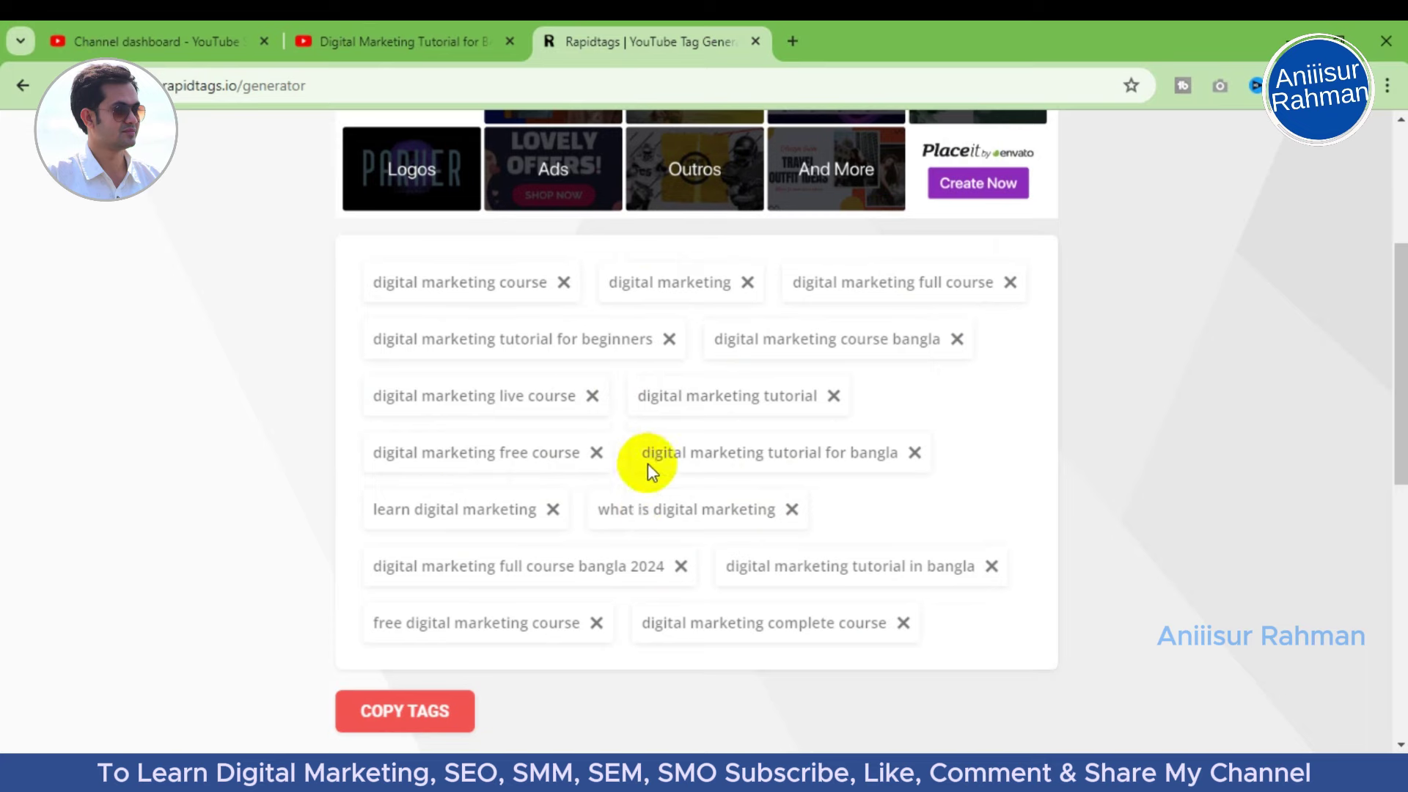
{"action": "left_click", "coordinate": [341, 30]}
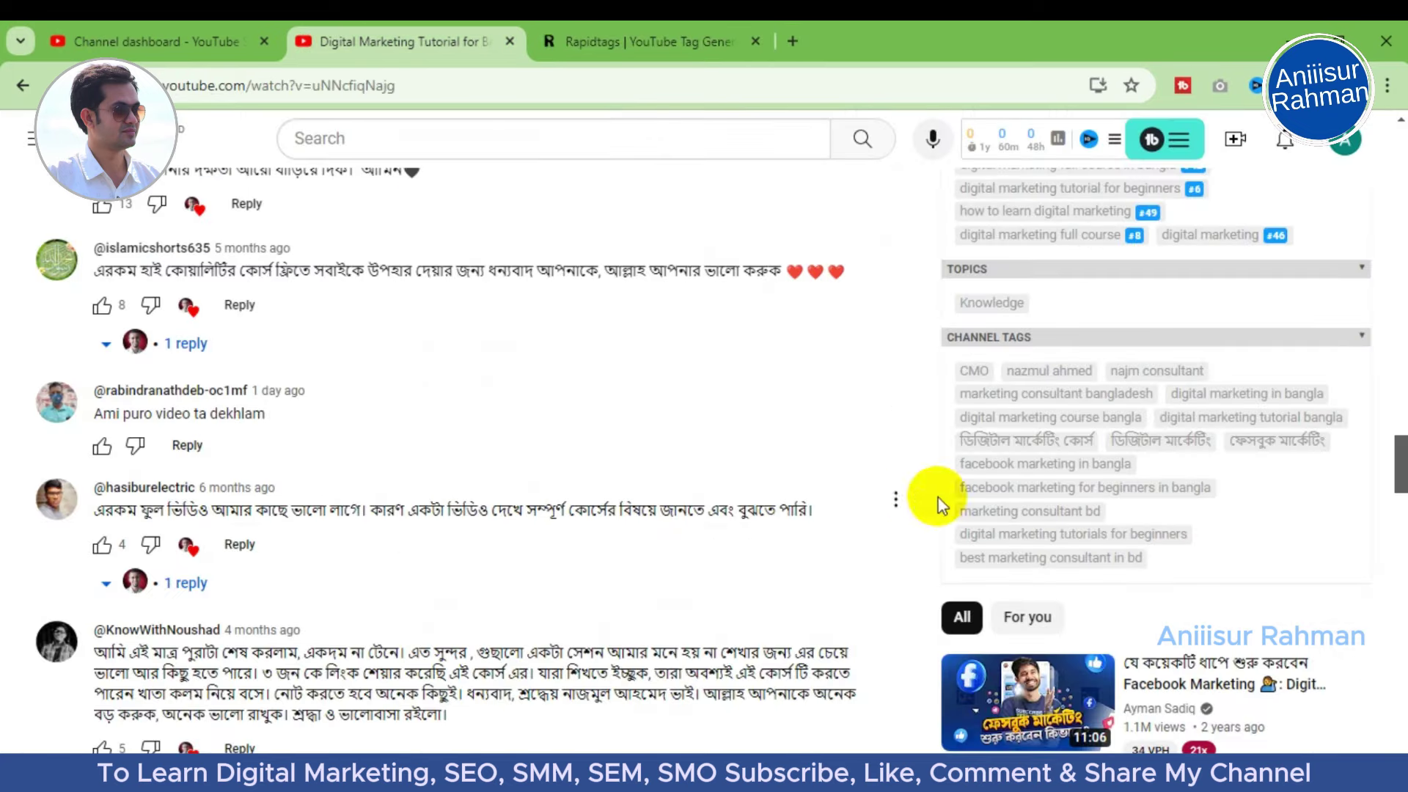
{"action": "left_click", "coordinate": [242, 42]}
{"action": "left_click", "coordinate": [652, 42]}
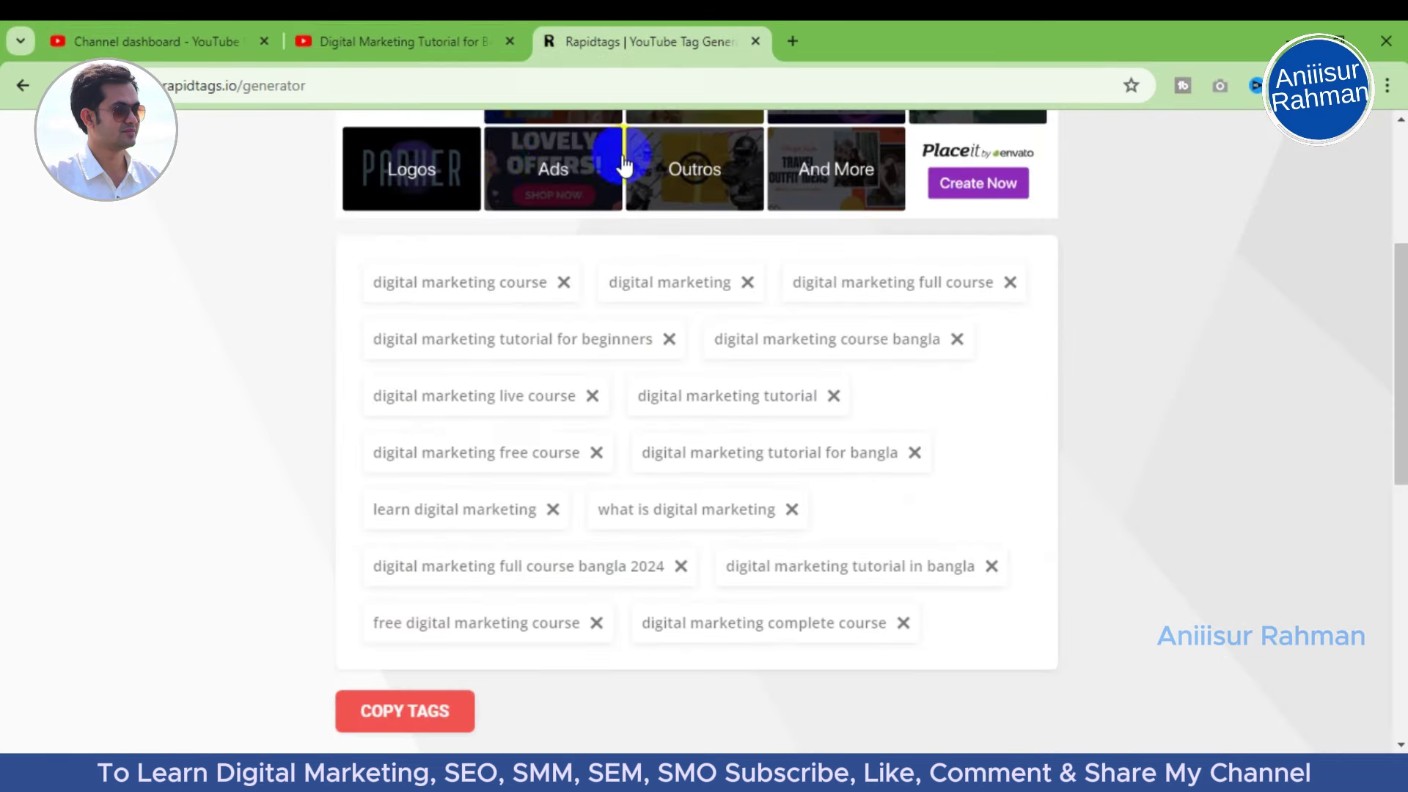
{"action": "left_click", "coordinate": [425, 729]}
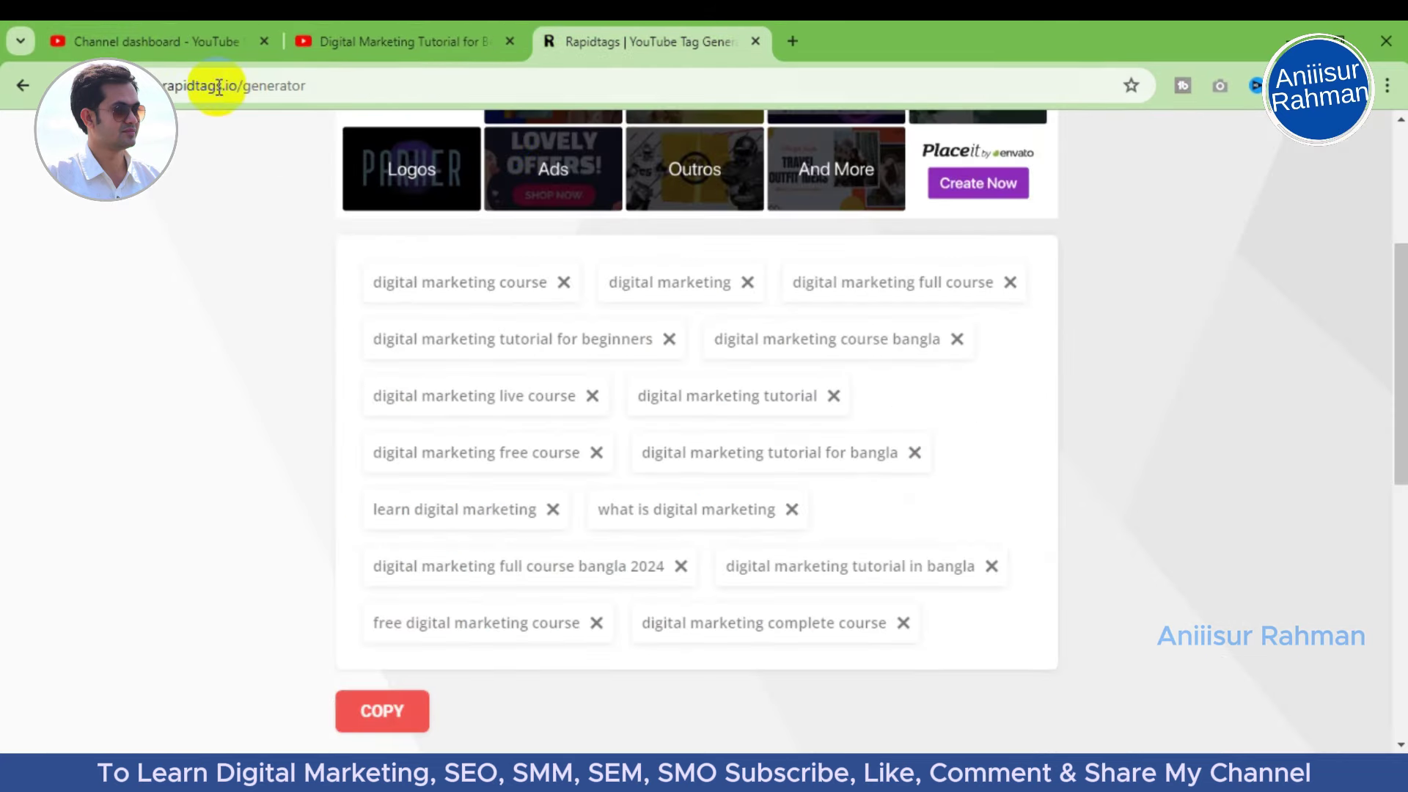
{"action": "key", "text": "alt+Tab"}
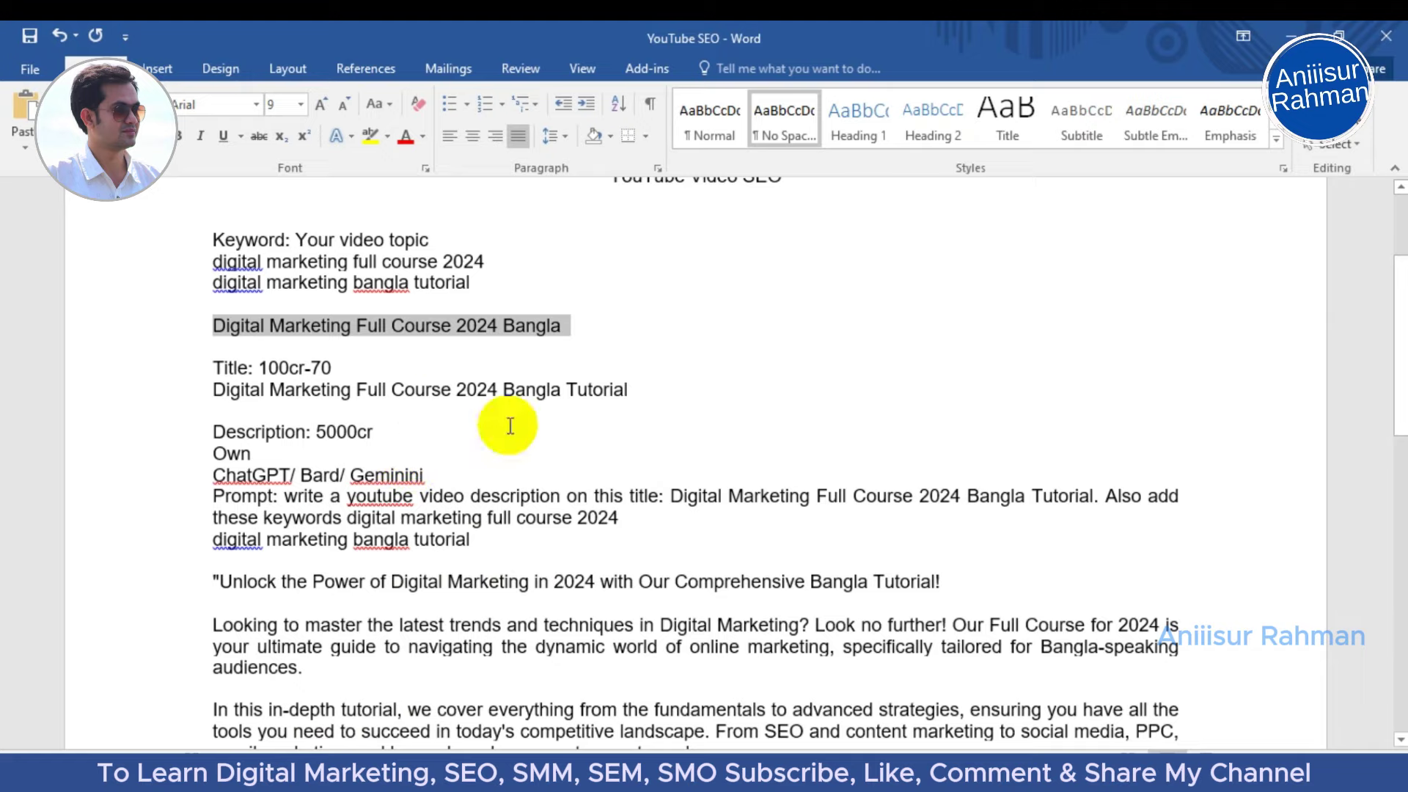
Step: Paste the copied Rapidtags tag list on a new line under "Tags: 500cr" in the Word document
{"action": "scroll", "coordinate": [1068, 455], "scroll_direction": "down", "scroll_amount": 5}
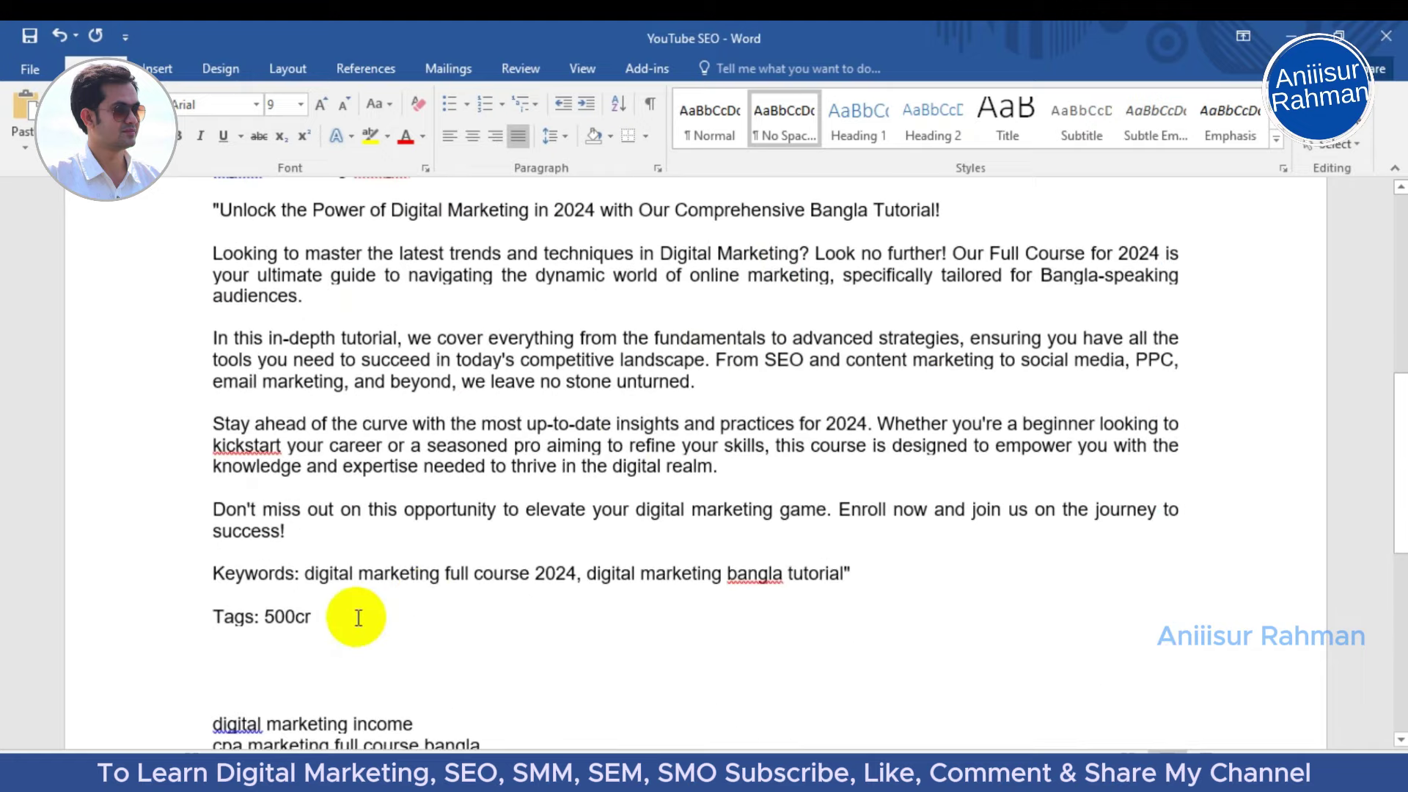
{"action": "left_click", "coordinate": [356, 617]}
{"action": "key", "text": "Return"}
{"action": "type", "text": "digital marketing course,digital marketing,digital marketing full course,digital marketing tutorial for beginners,digital marketing course bangla,digital marketing live course,digital marketing tutorial,digital marketing free course,digital marketing tutorial for bangla,learn digital marketing,what is digital marketing,digital marketing full course bangla 2024,digital marketing tutorial in bangla,free digital marketing course,digital marketing complete course"}
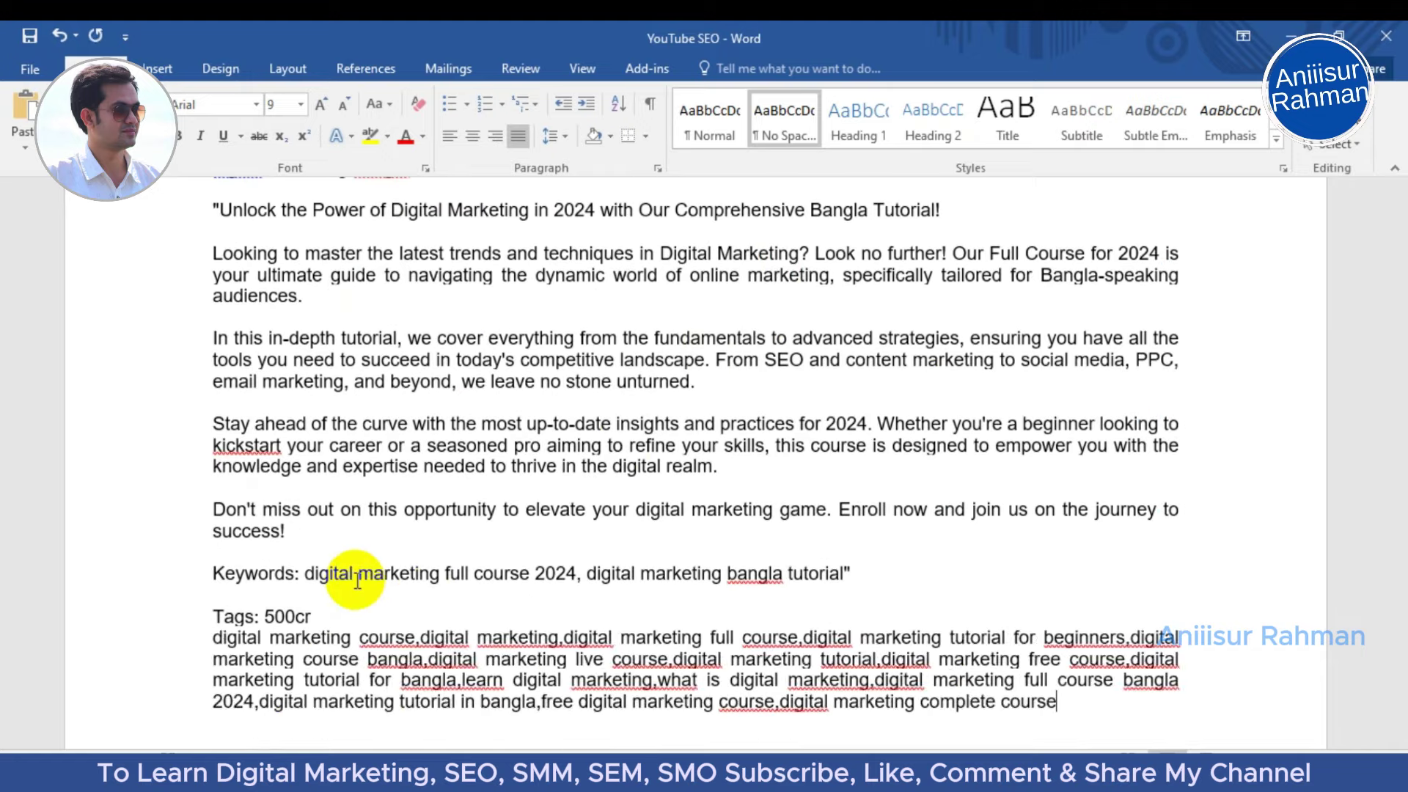
{"action": "scroll", "coordinate": [425, 590], "scroll_direction": "down", "scroll_amount": 2}
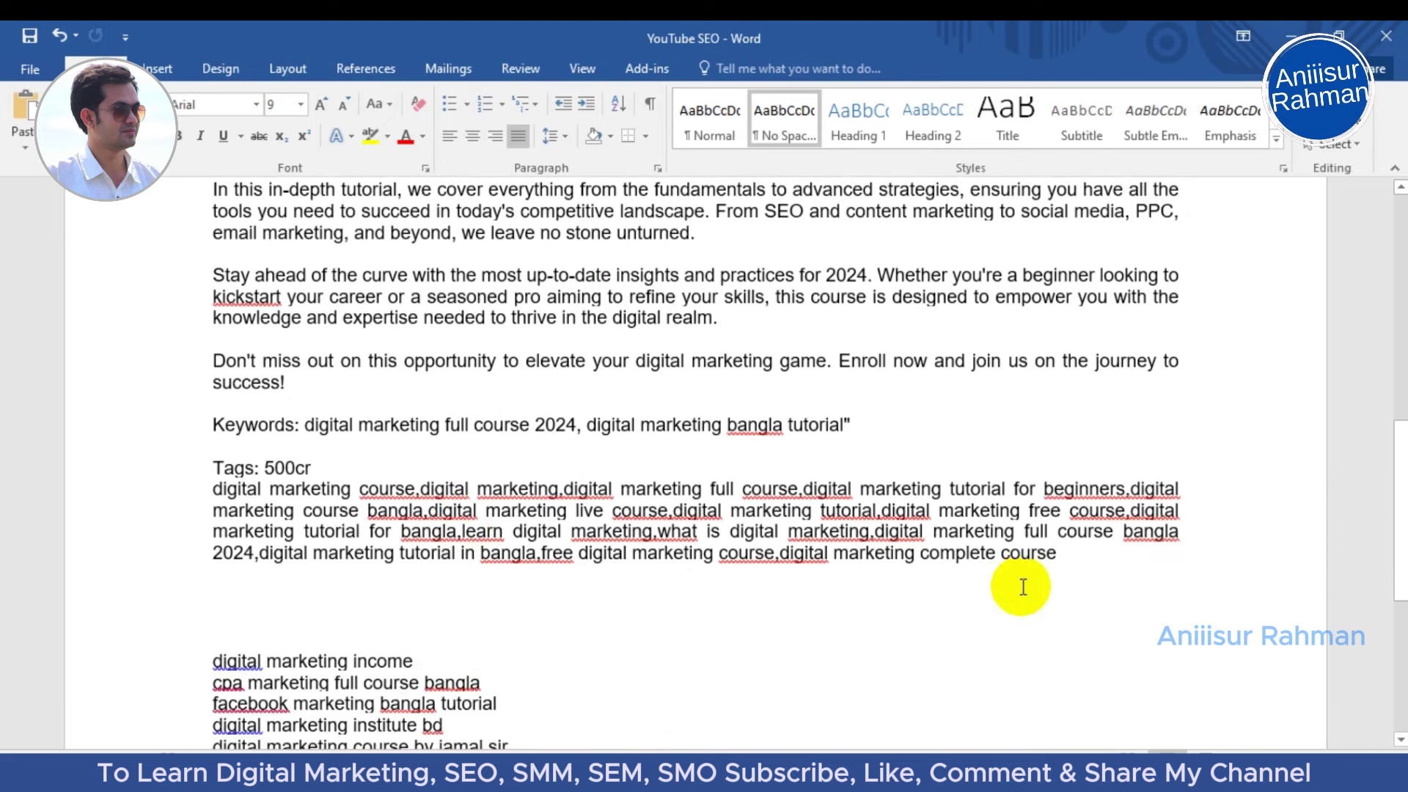
Step: Add the headings "Video" and "Thumbnail" on separate lines below the pasted tags, with a blank line between them
{"action": "key", "text": "Return"}
{"action": "key", "text": "Return"}
{"action": "key", "text": "Return"}
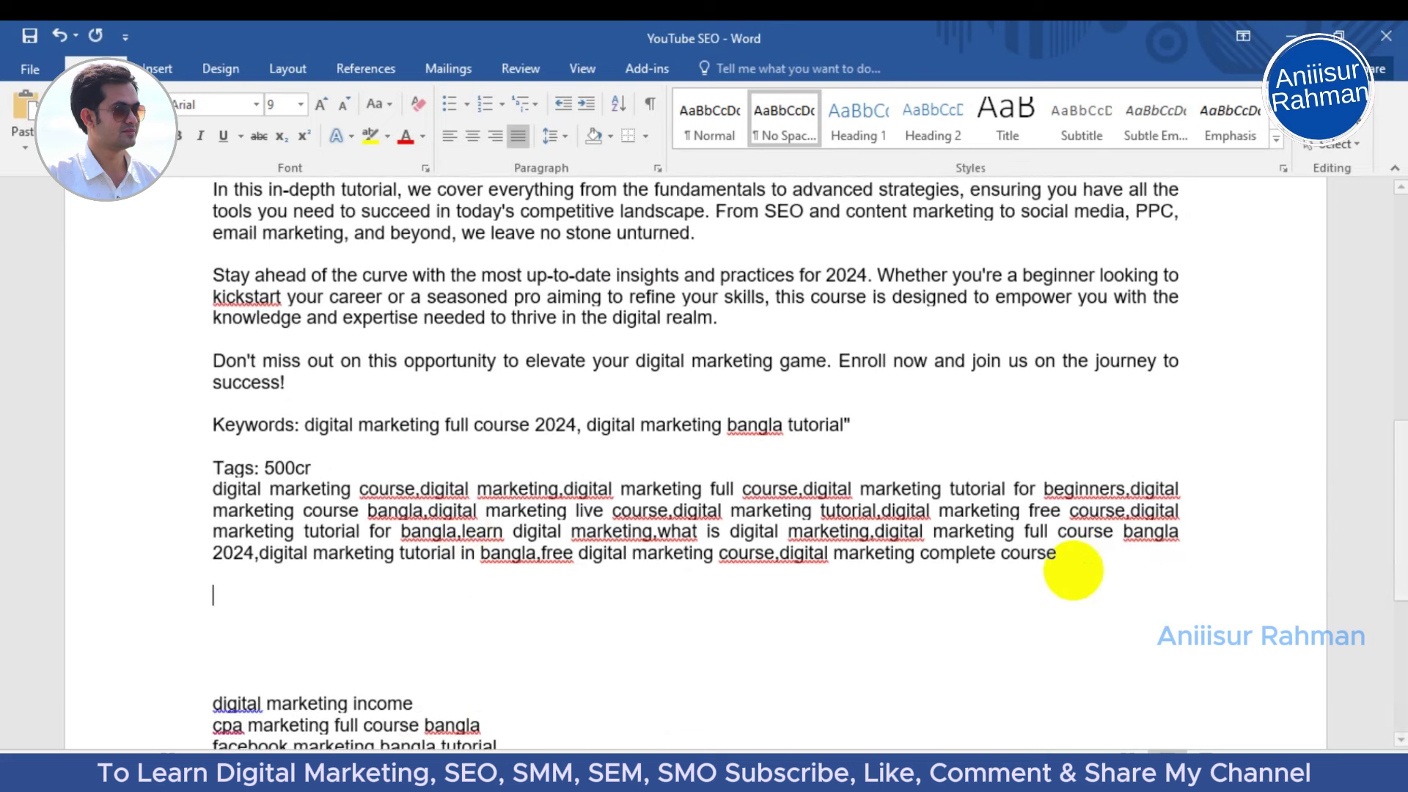
{"action": "key", "text": "BackSpace"}
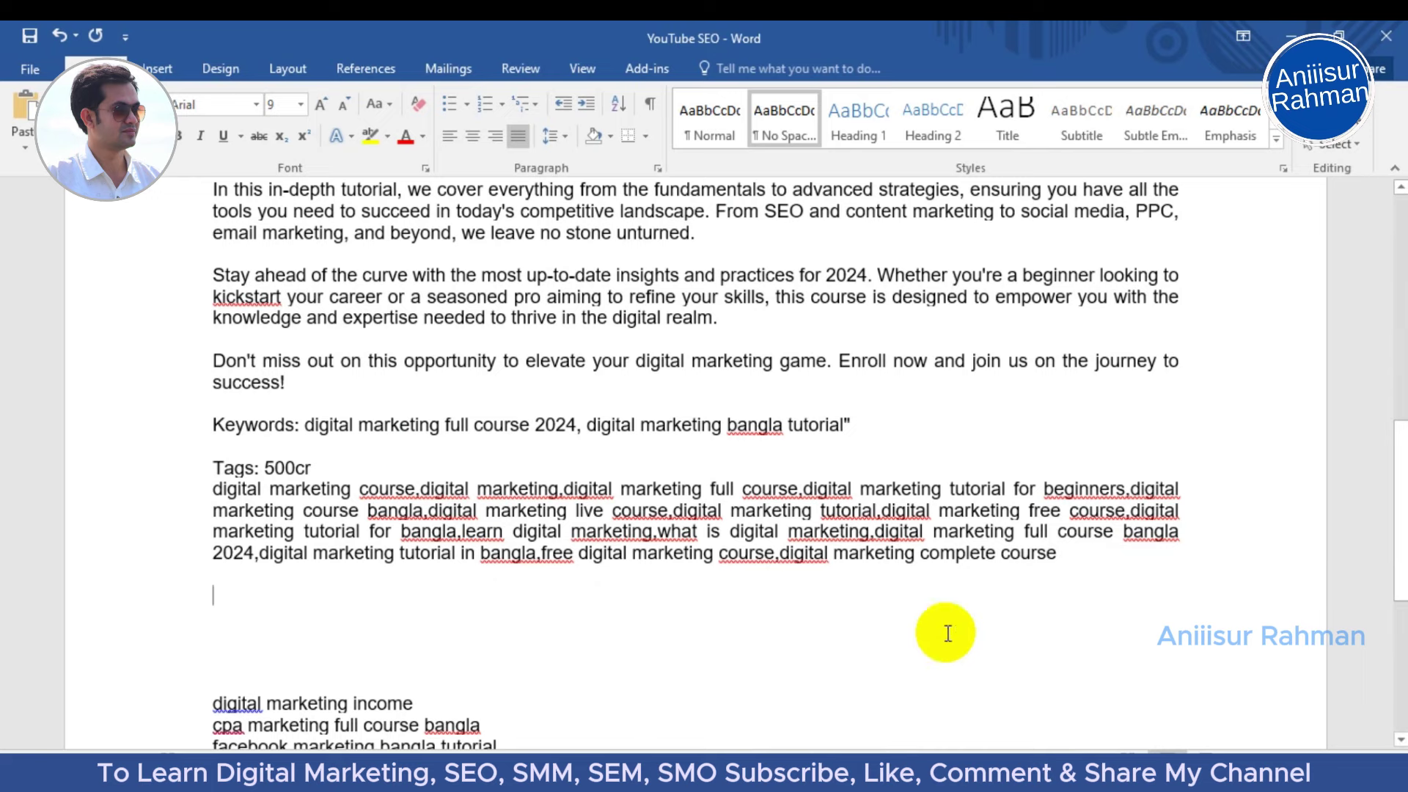
{"action": "type", "text": "V"}
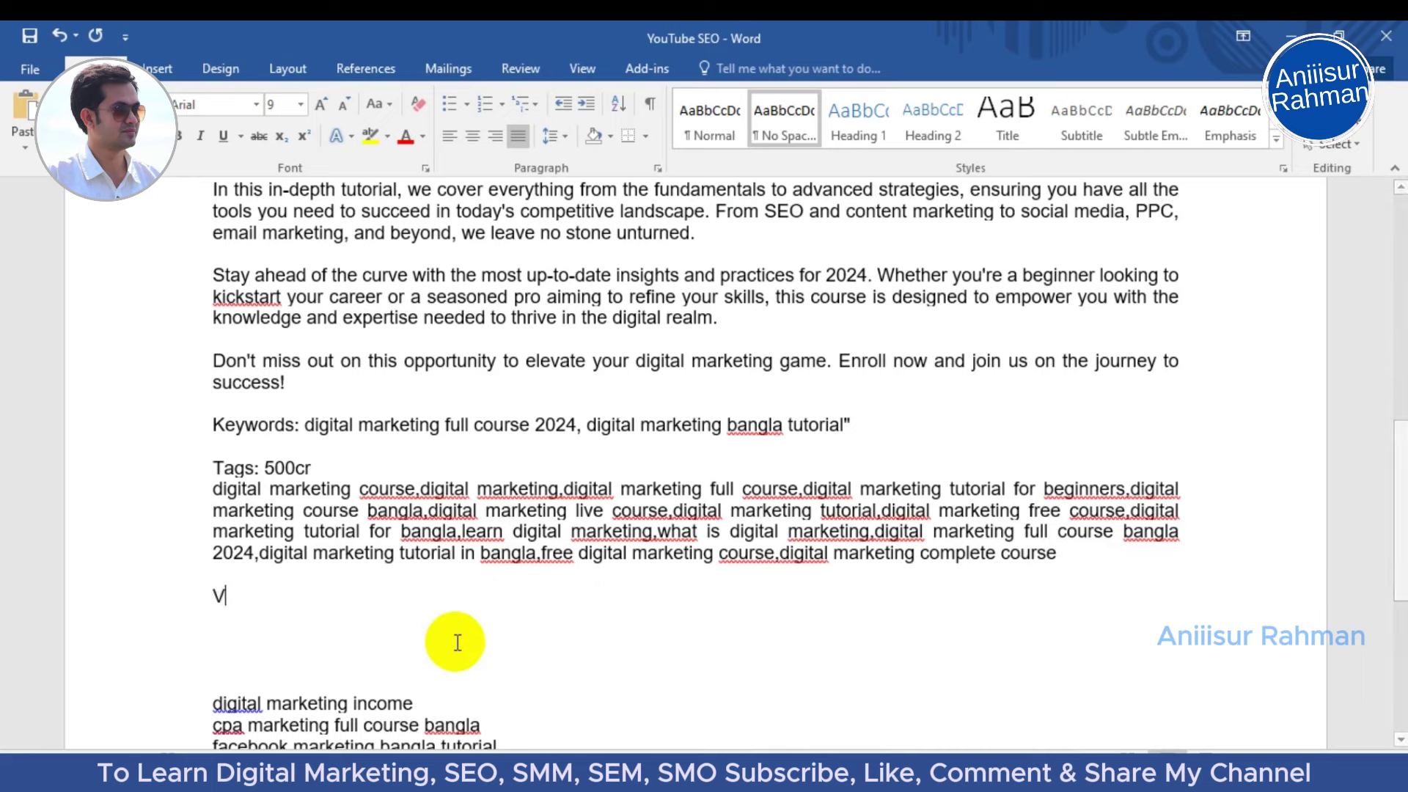
{"action": "type", "text": "ideo"}
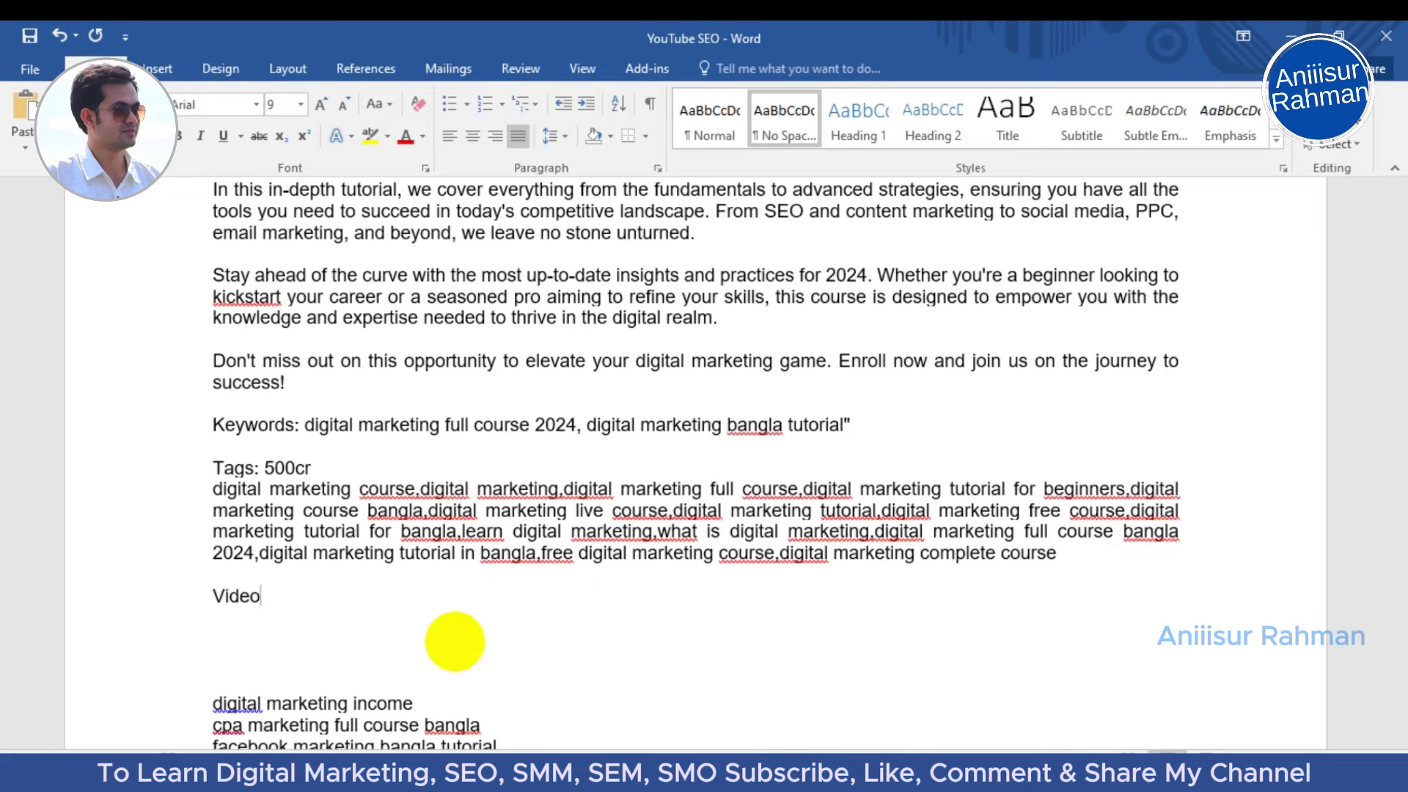
{"action": "key", "text": "Return"}
{"action": "key", "text": "Return"}
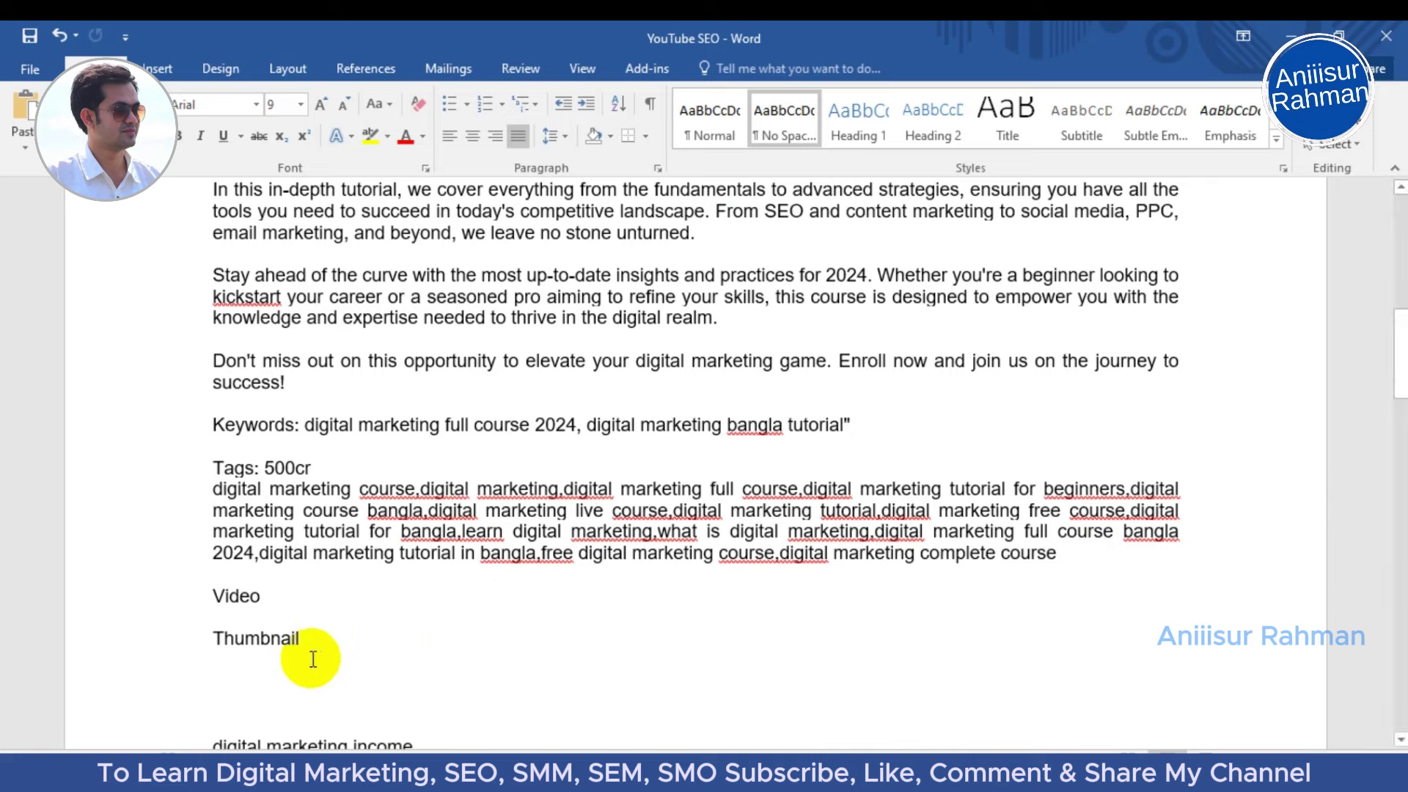
Step: Review the SEO document from the title and description through the tags to the Video and Thumbnail headings
{"action": "left_click", "coordinate": [293, 593]}
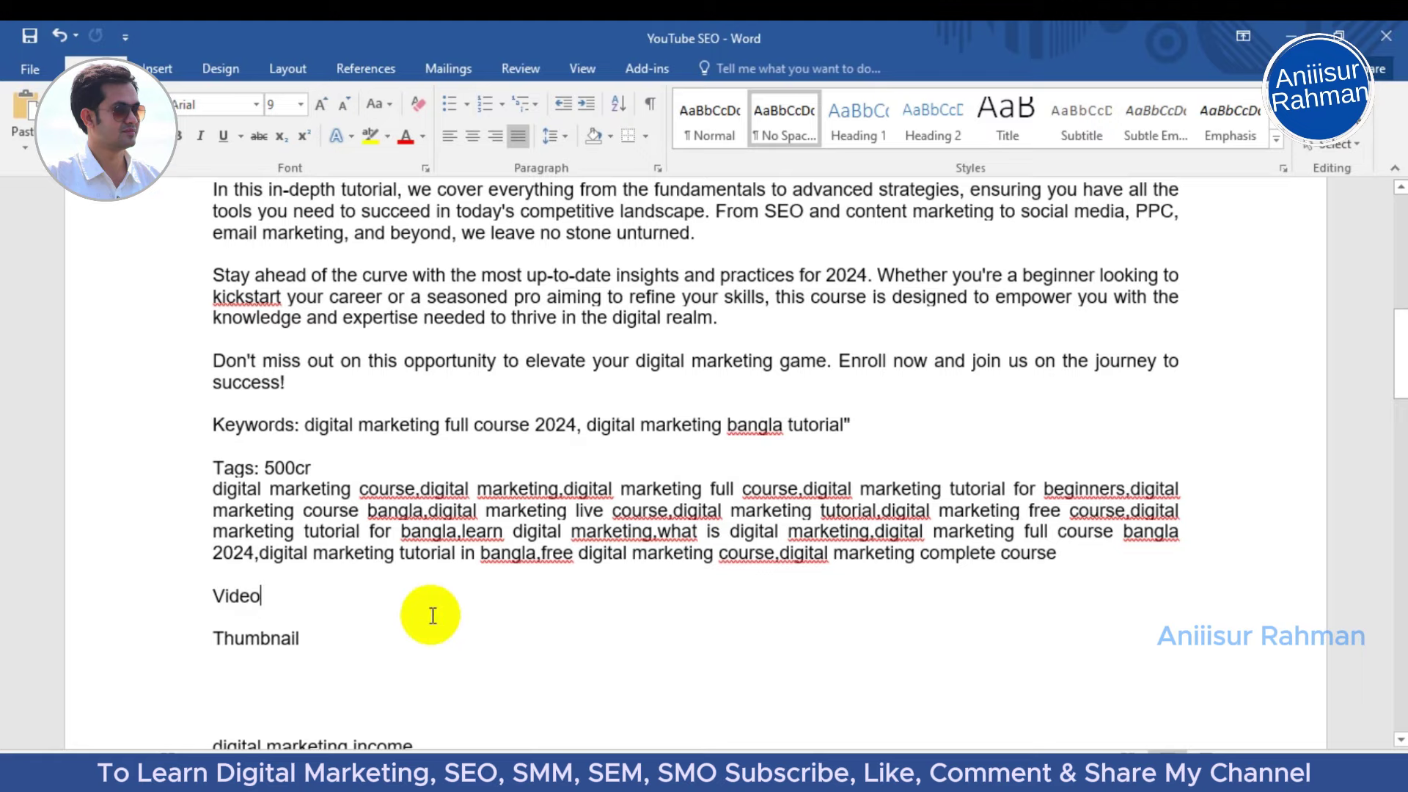
{"action": "scroll", "coordinate": [509, 593], "scroll_direction": "down", "scroll_amount": 1}
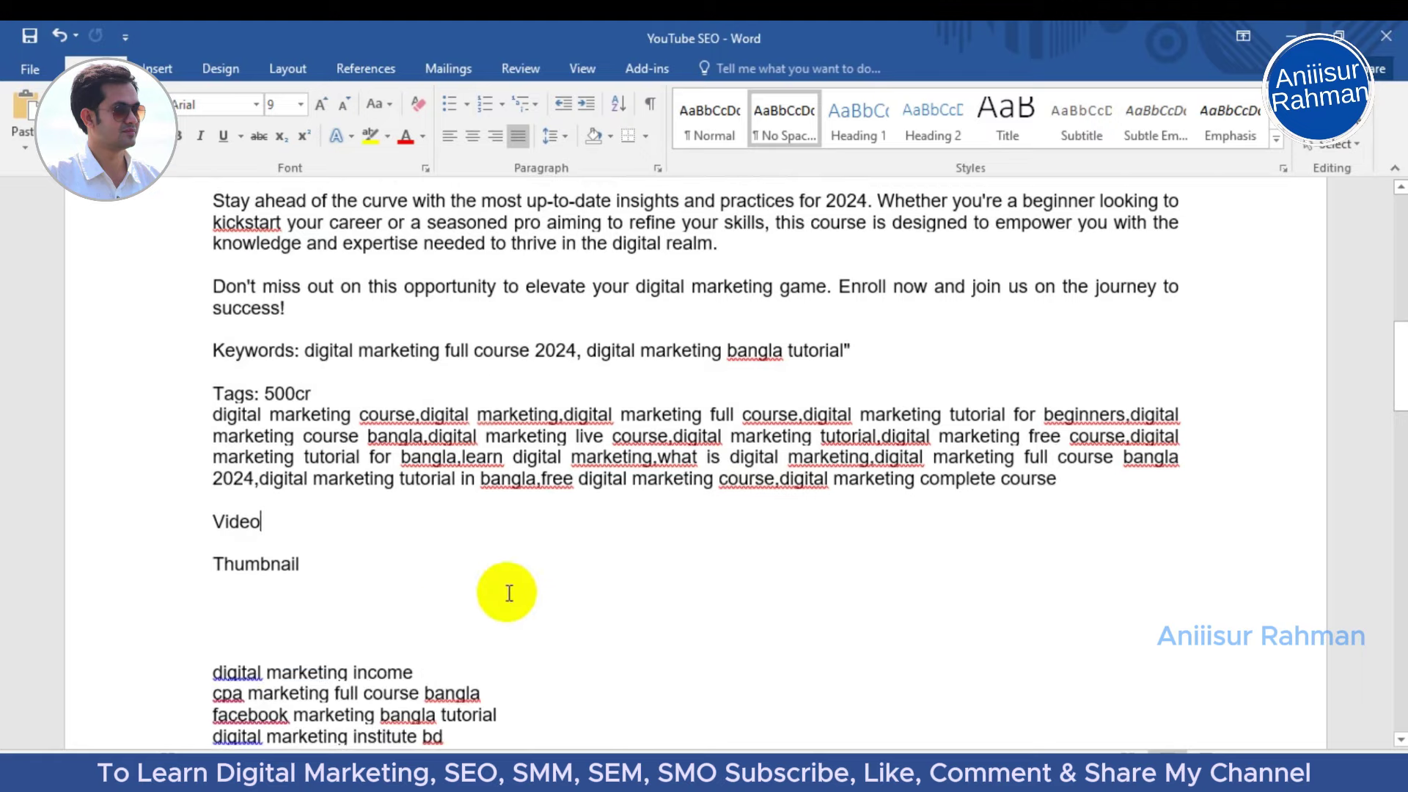
{"action": "scroll", "coordinate": [509, 592], "scroll_direction": "up", "scroll_amount": 6}
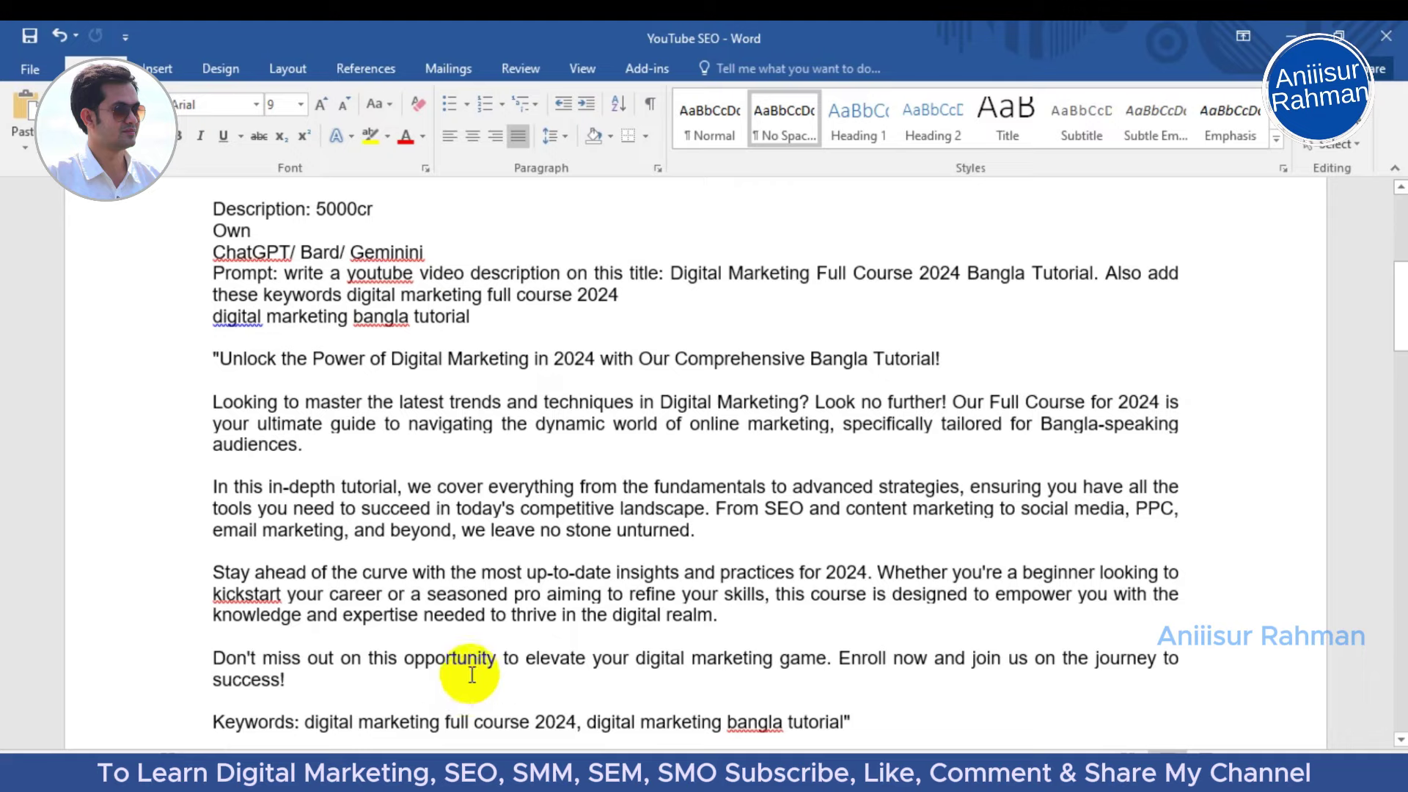
{"action": "scroll", "coordinate": [471, 674], "scroll_direction": "up", "scroll_amount": 2}
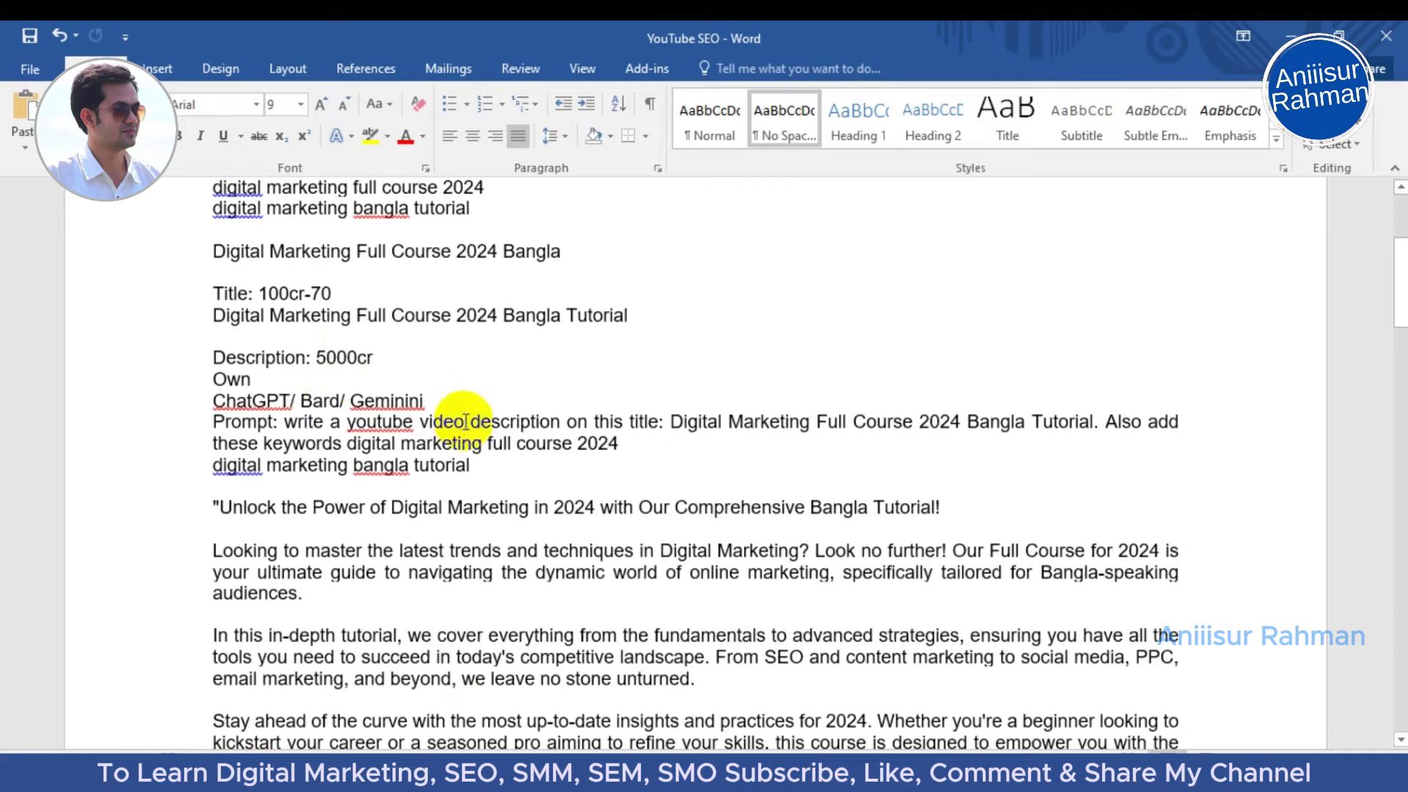
{"action": "scroll", "coordinate": [381, 558], "scroll_direction": "down", "scroll_amount": 3}
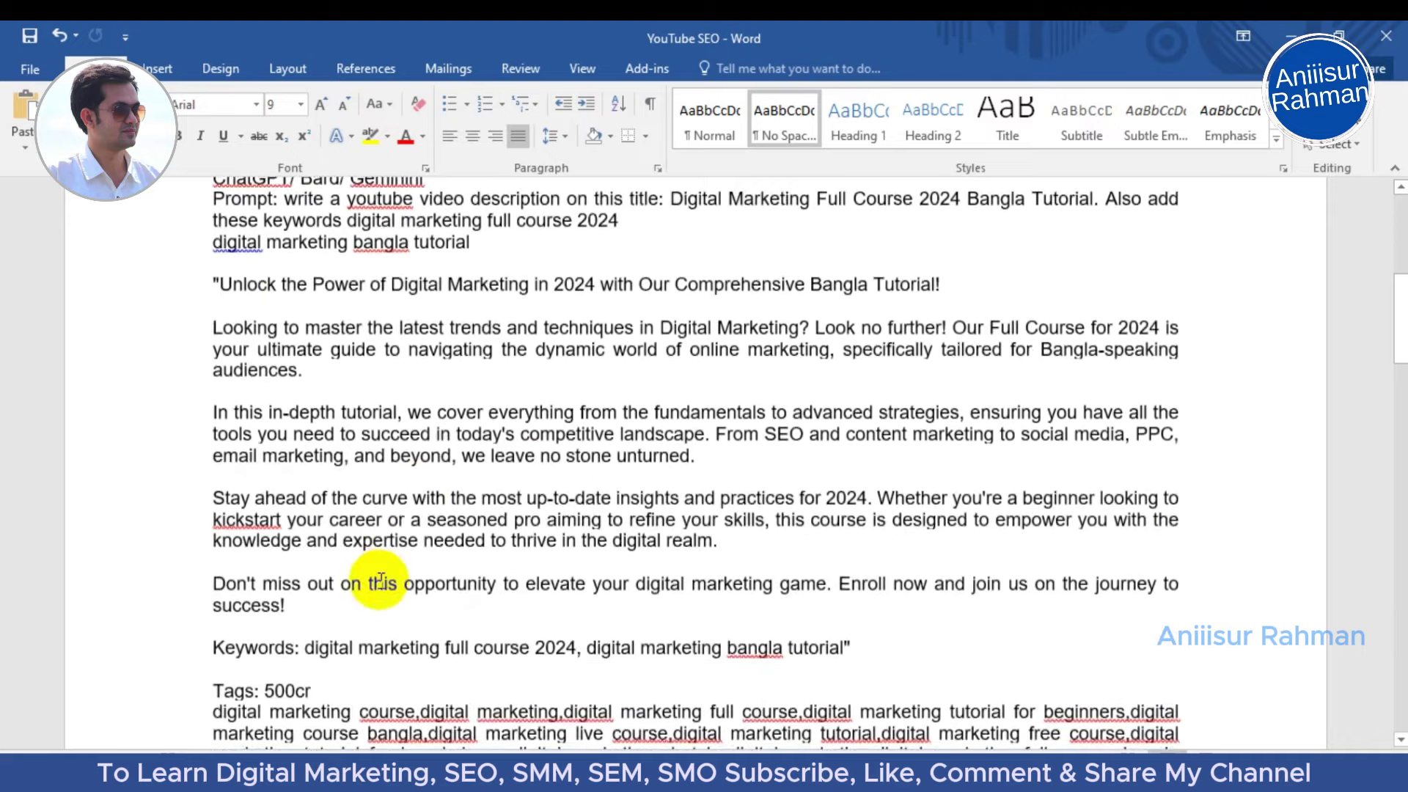
{"action": "scroll", "coordinate": [381, 579], "scroll_direction": "down", "scroll_amount": 2}
{"action": "scroll", "coordinate": [371, 560], "scroll_direction": "up", "scroll_amount": 1}
{"action": "scroll", "coordinate": [371, 597], "scroll_direction": "down", "scroll_amount": 2}
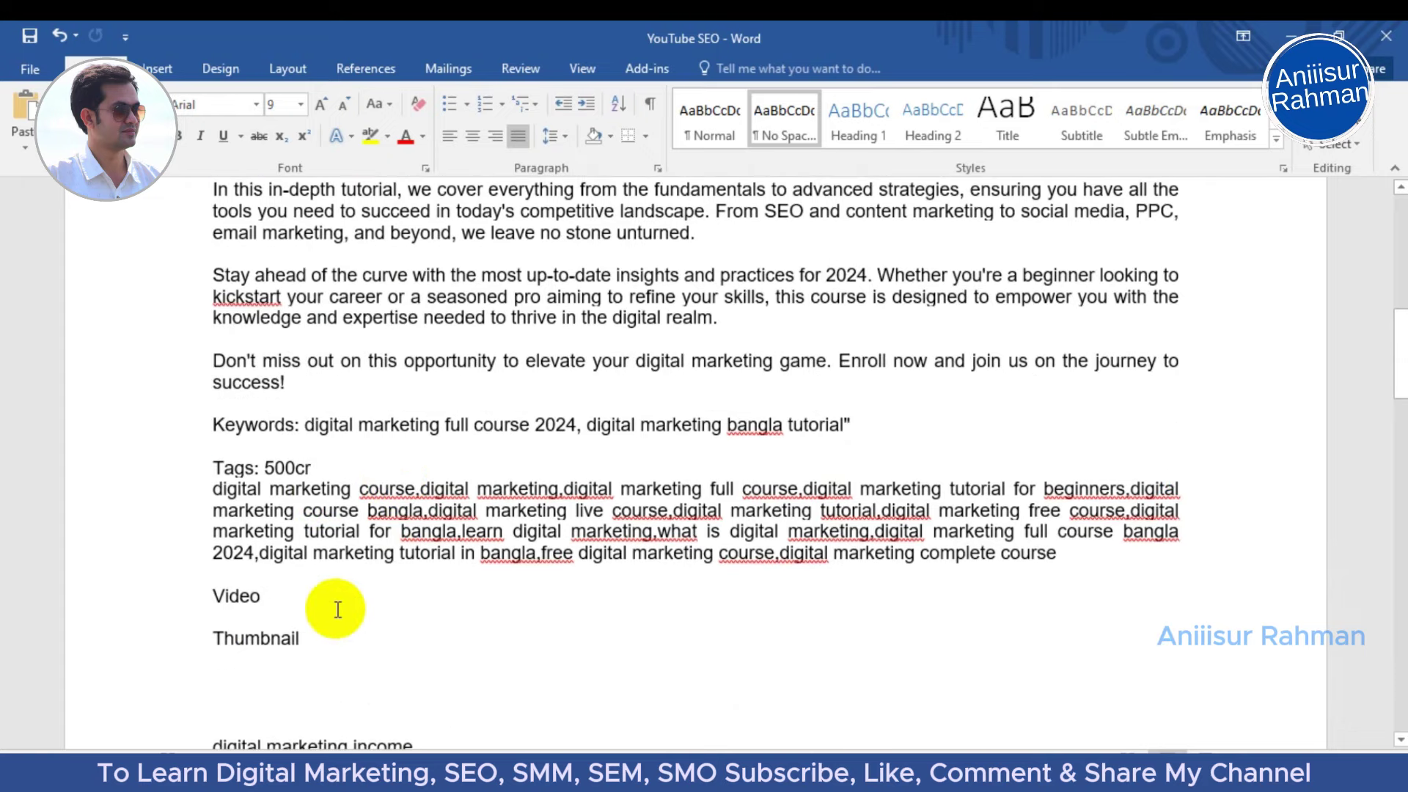
Step: Switch to the Video Practical Tool folder in File Explorer, select the Ezon by Ars Intro video, and return to Word
{"action": "left_click", "coordinate": [506, 774]}
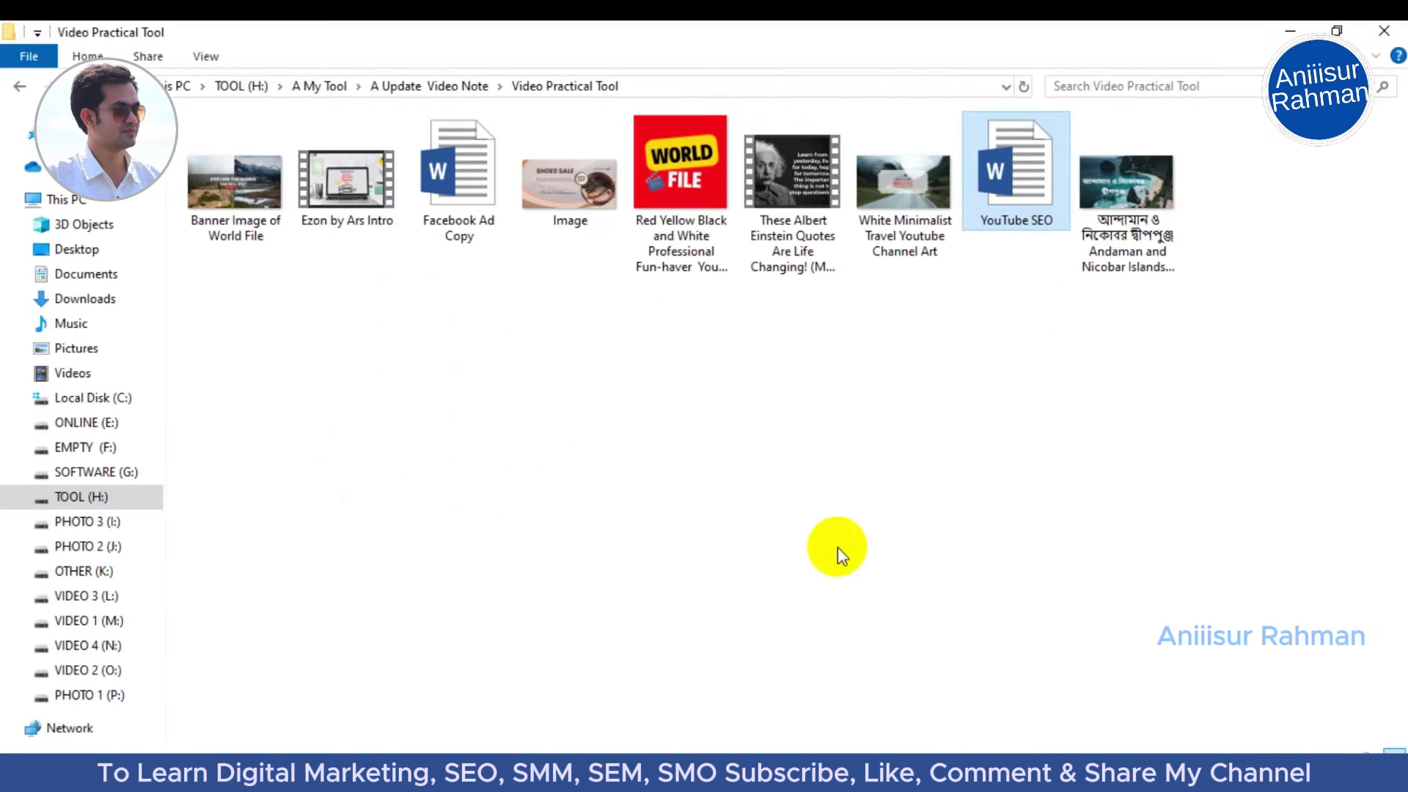
{"action": "left_click", "coordinate": [408, 380]}
{"action": "left_click", "coordinate": [342, 192]}
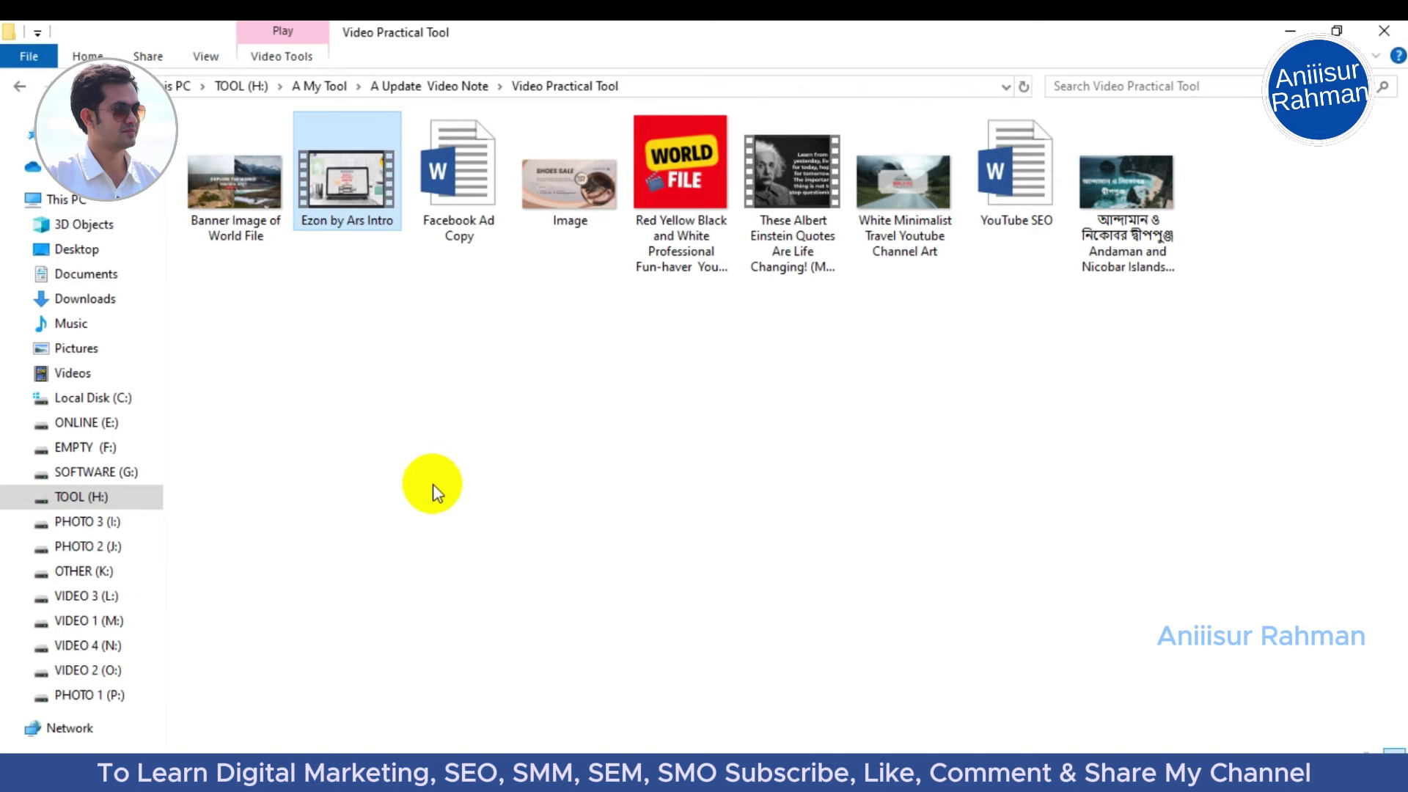
{"action": "key", "text": "alt+Tab"}
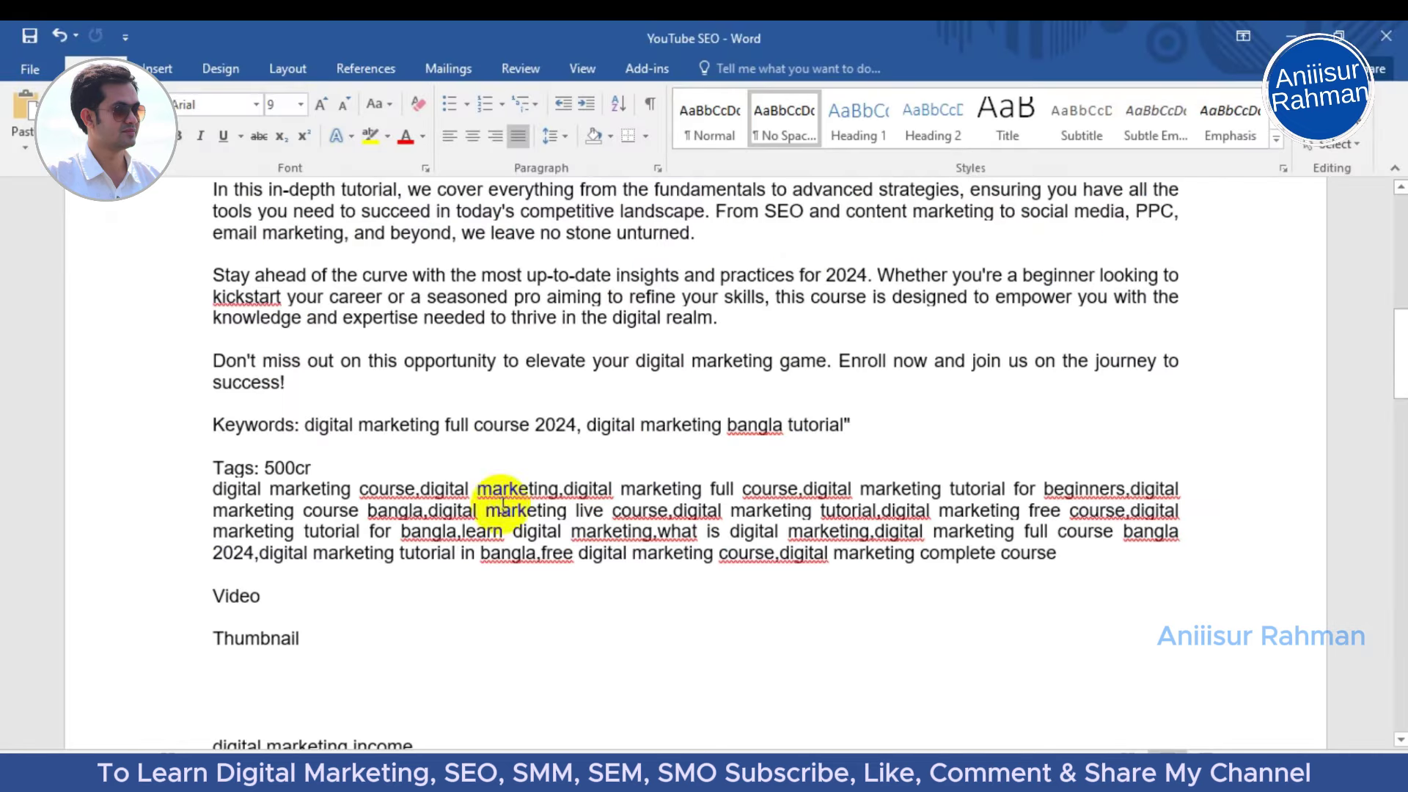
Step: Copy the video title from the Word document and rename the Ezon by Ars Intro video "Digital Marketing Full Course 2024 Bangla Tutorial"
{"action": "scroll", "coordinate": [503, 506], "scroll_direction": "up", "scroll_amount": 4}
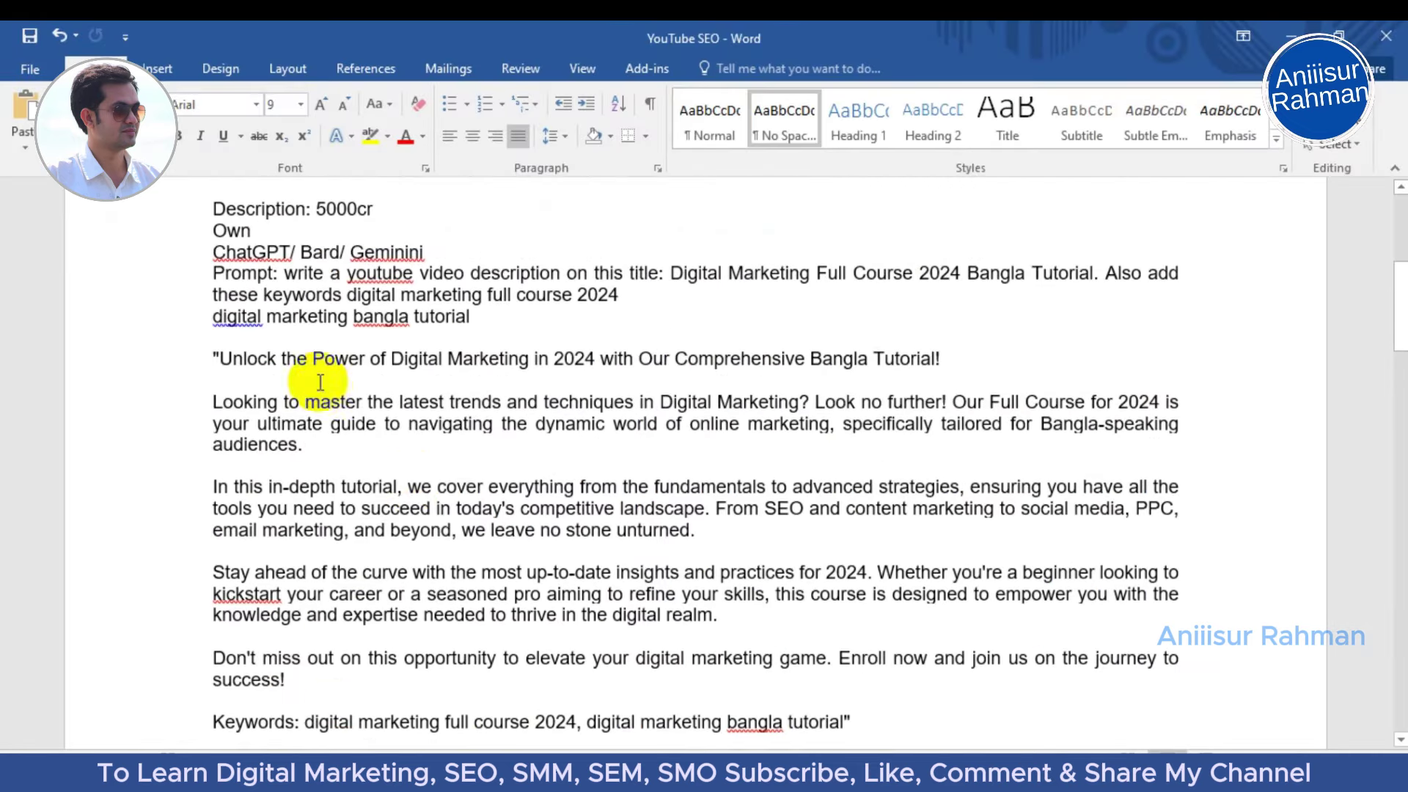
{"action": "scroll", "coordinate": [321, 396], "scroll_direction": "down", "scroll_amount": 2}
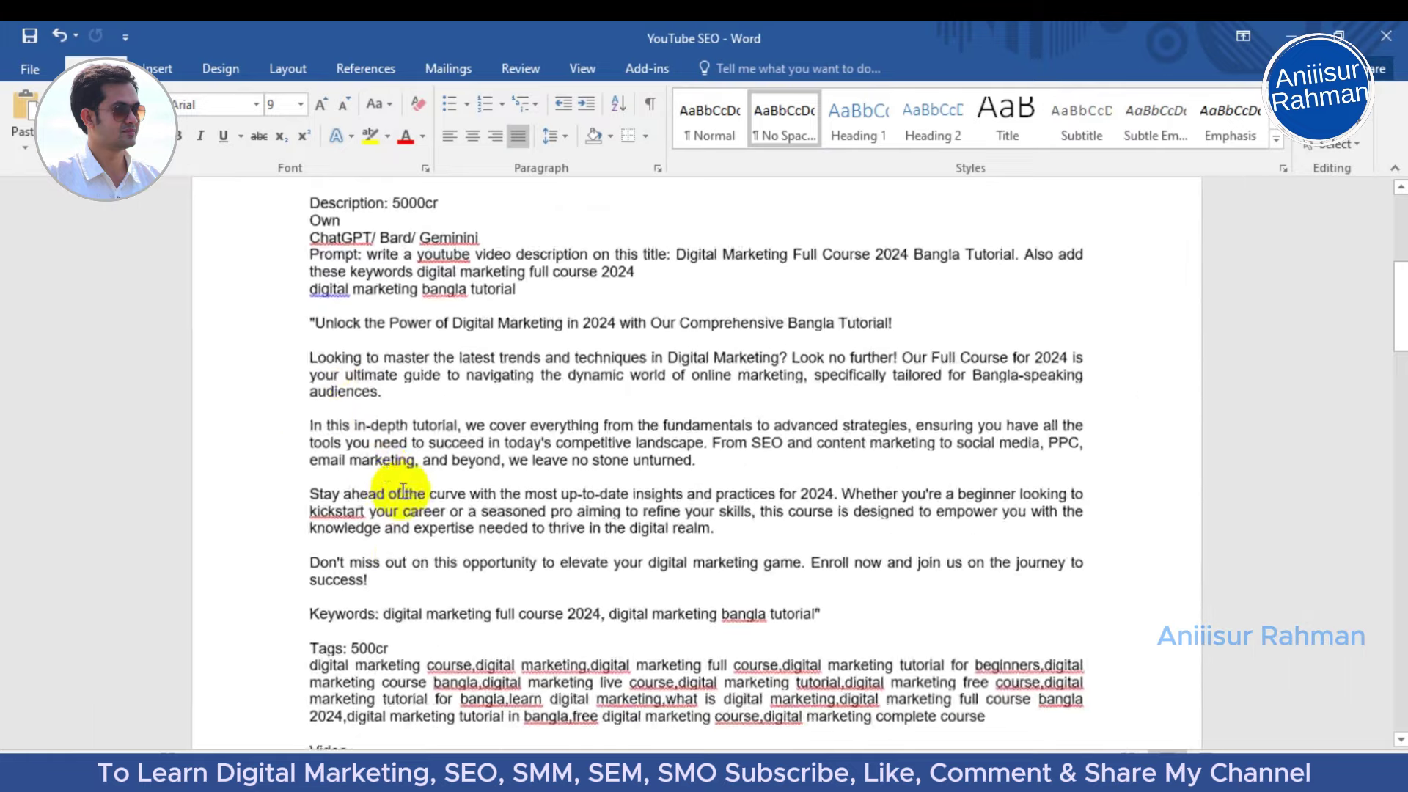
{"action": "scroll", "coordinate": [402, 489], "scroll_direction": "up", "scroll_amount": 3}
{"action": "left_click_drag", "start_coordinate": [644, 345], "coordinate": [313, 346]}
{"action": "key", "text": "ctrl+c"}
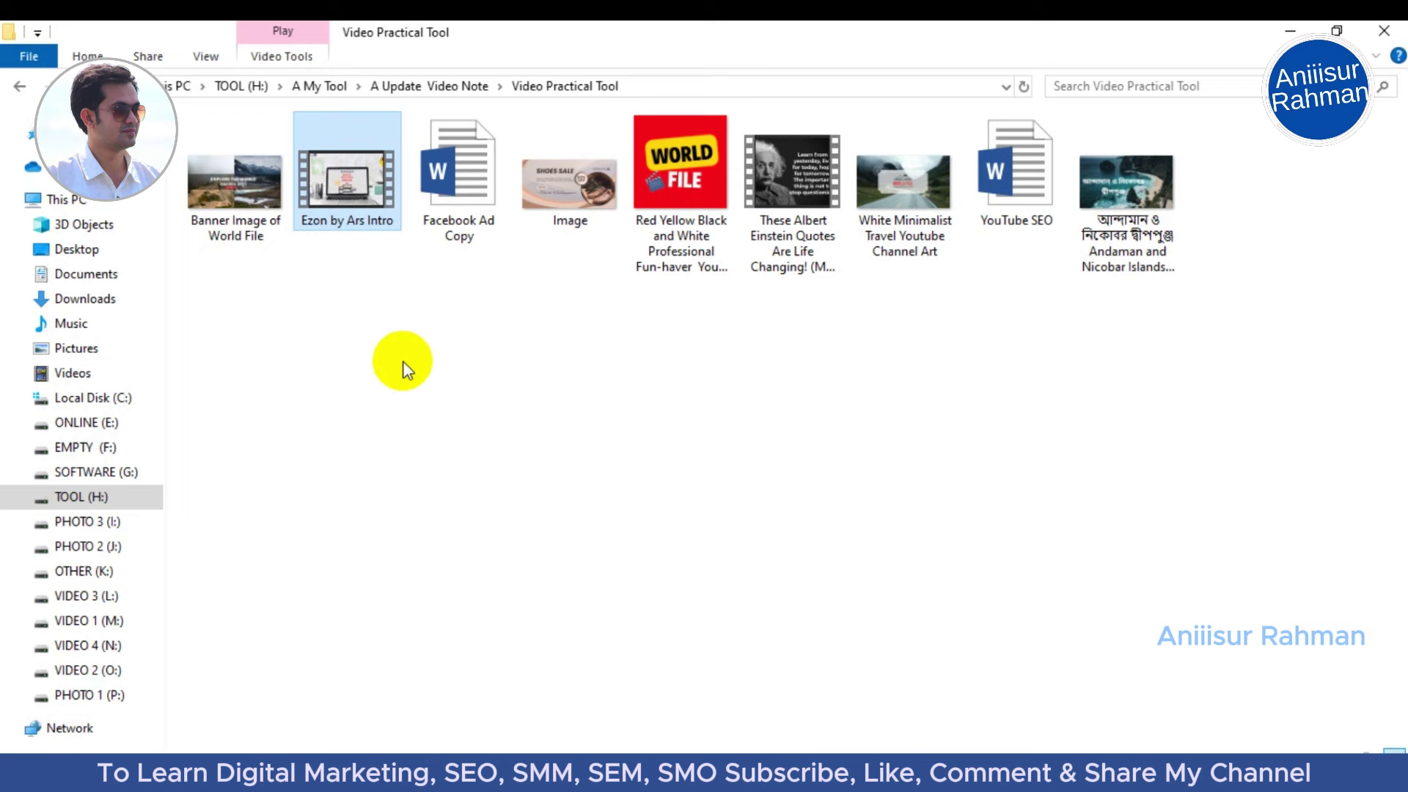
{"action": "right_click", "coordinate": [341, 190]}
{"action": "left_click", "coordinate": [88, 591]}
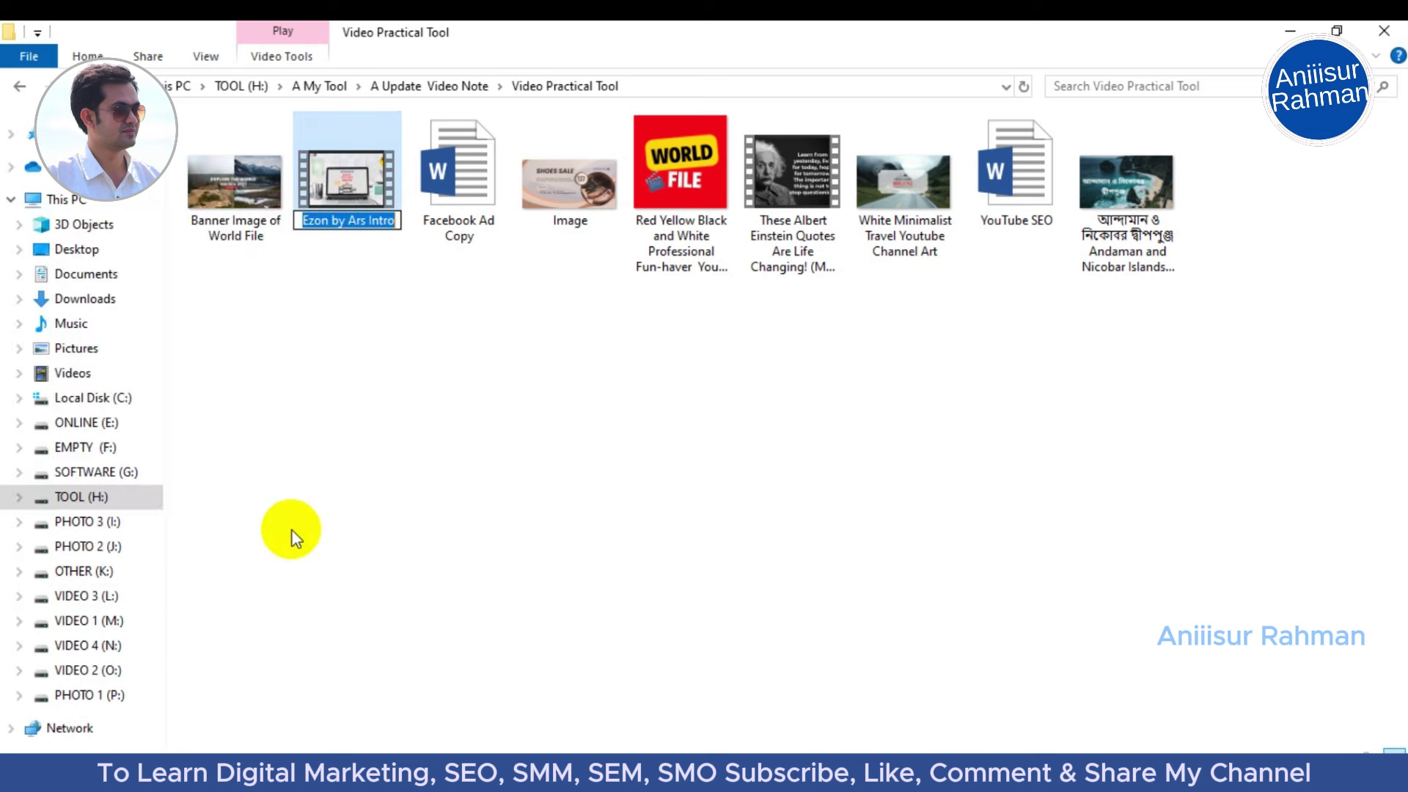
{"action": "key", "text": "ctrl+v"}
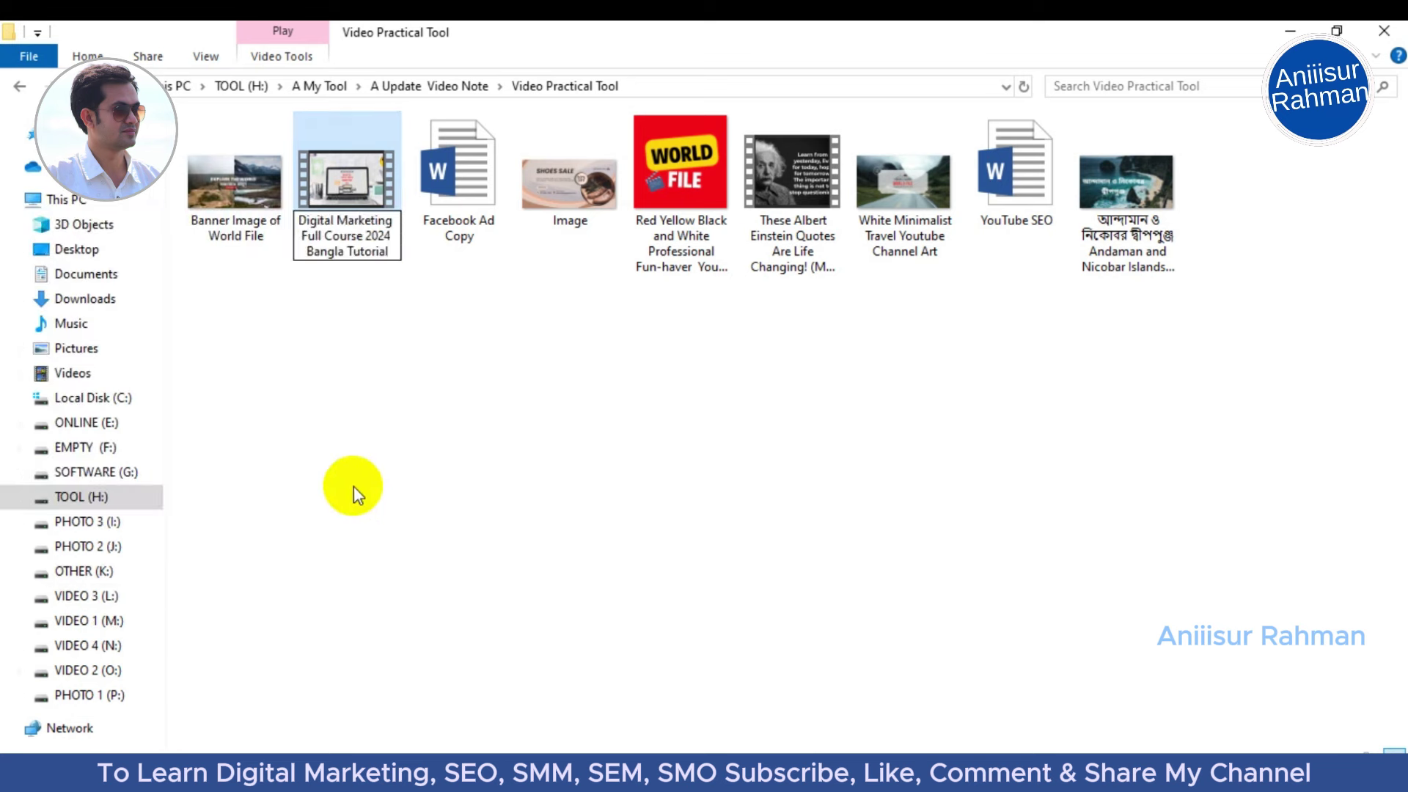
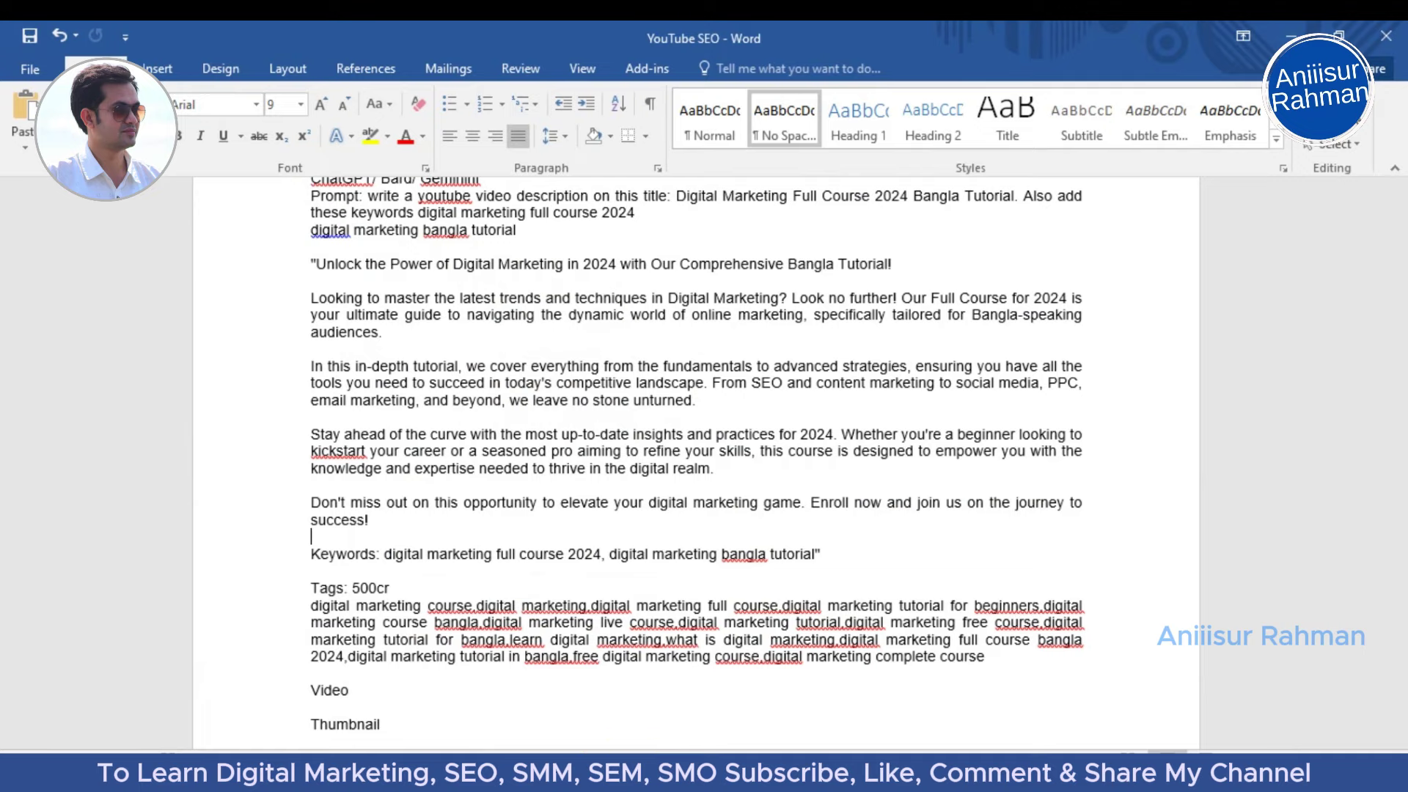
Step: Pick out the Banner Image of World File in File Explorer and copy "Digital Marketing Full Course 2024 Bangla Tutorial" from the Word document
{"action": "key", "text": "alt+Tab"}
{"action": "left_click", "coordinate": [657, 546]}
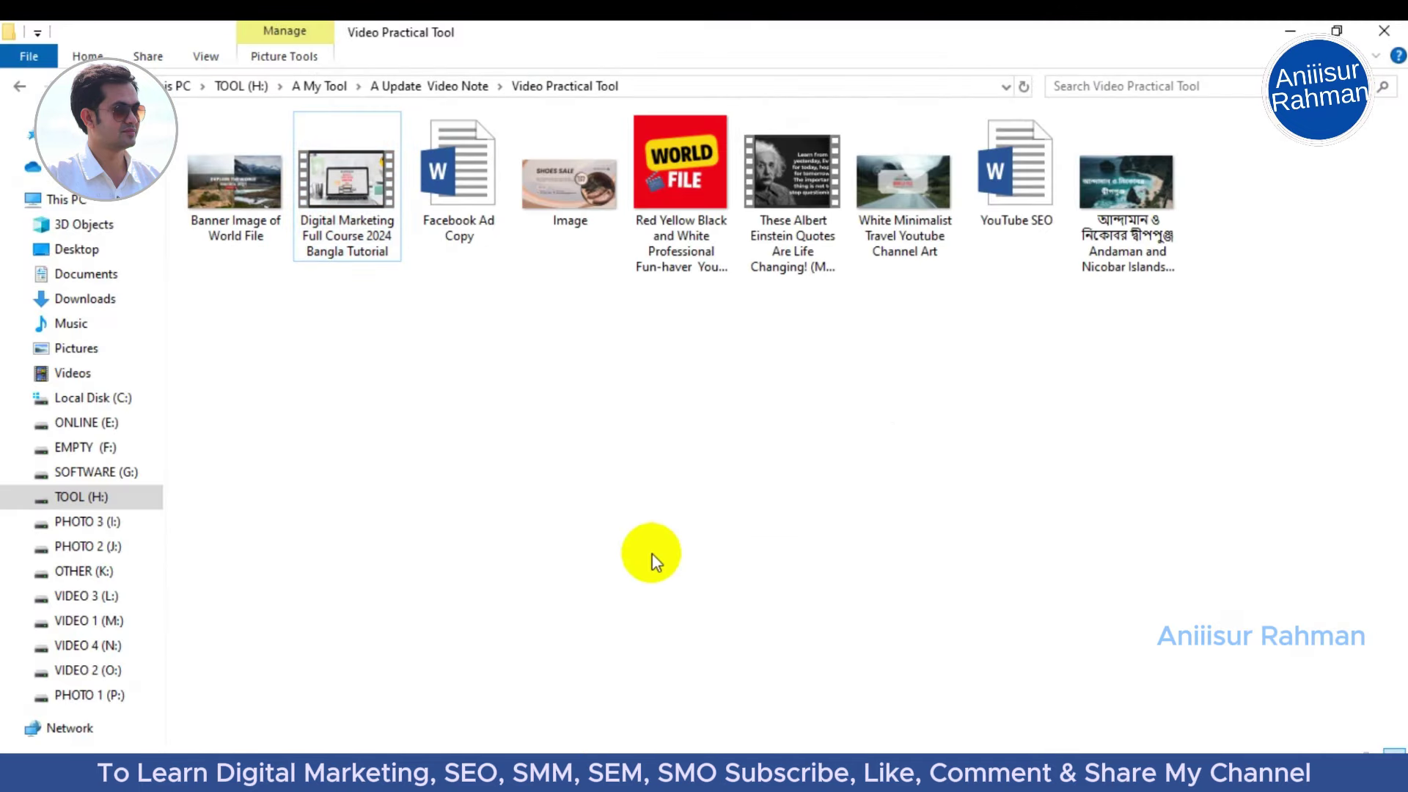
{"action": "left_click", "coordinate": [258, 236]}
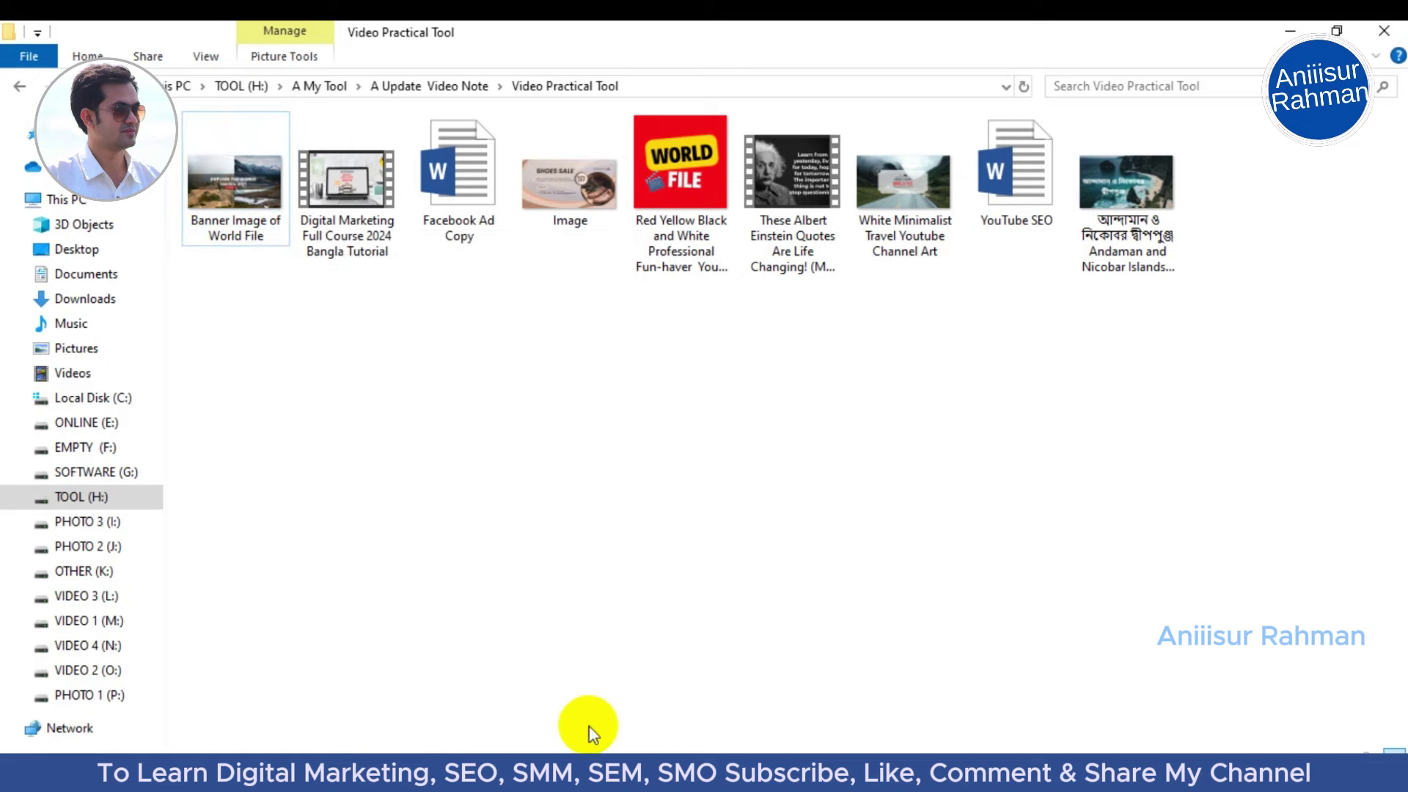
{"action": "left_click", "coordinate": [586, 773]}
{"action": "scroll", "coordinate": [506, 473], "scroll_direction": "up", "scroll_amount": 5}
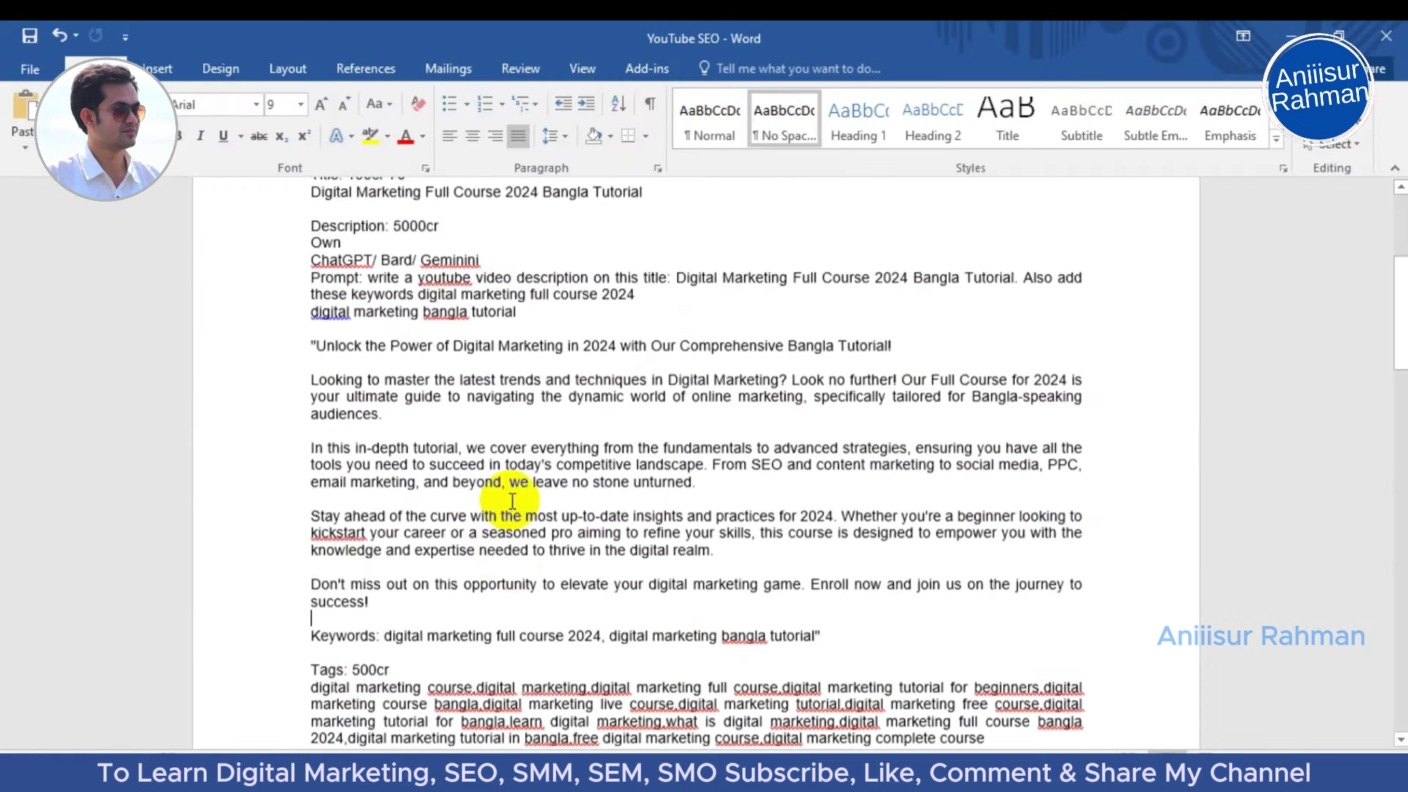
{"action": "left_click_drag", "start_coordinate": [645, 346], "coordinate": [311, 346]}
{"action": "key", "text": "ctrl+c"}
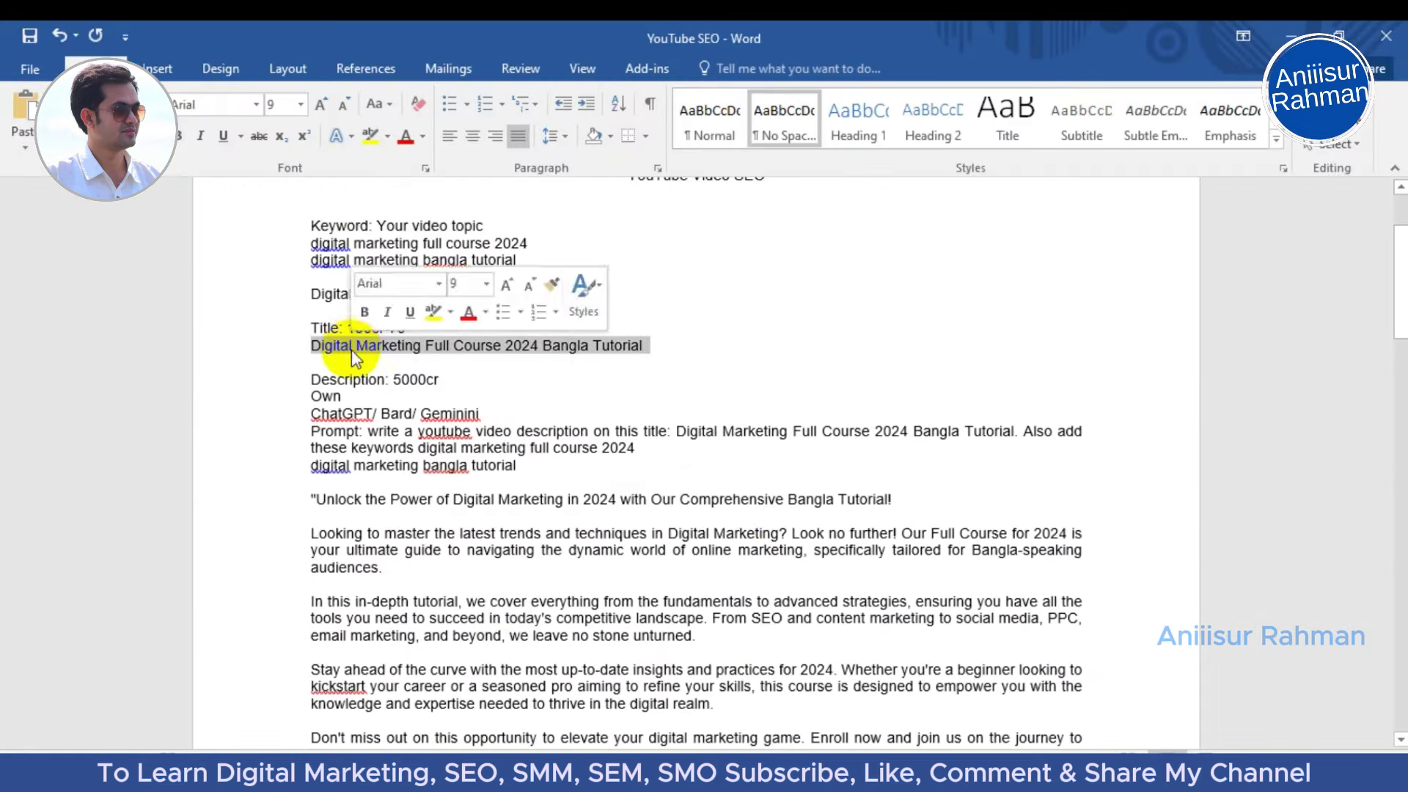
Step: Return to File Explorer and rename the Banner Image of World File "Digital Marketing Full Course 2024 Bangla Tutorial"
{"action": "key", "text": "alt+Tab"}
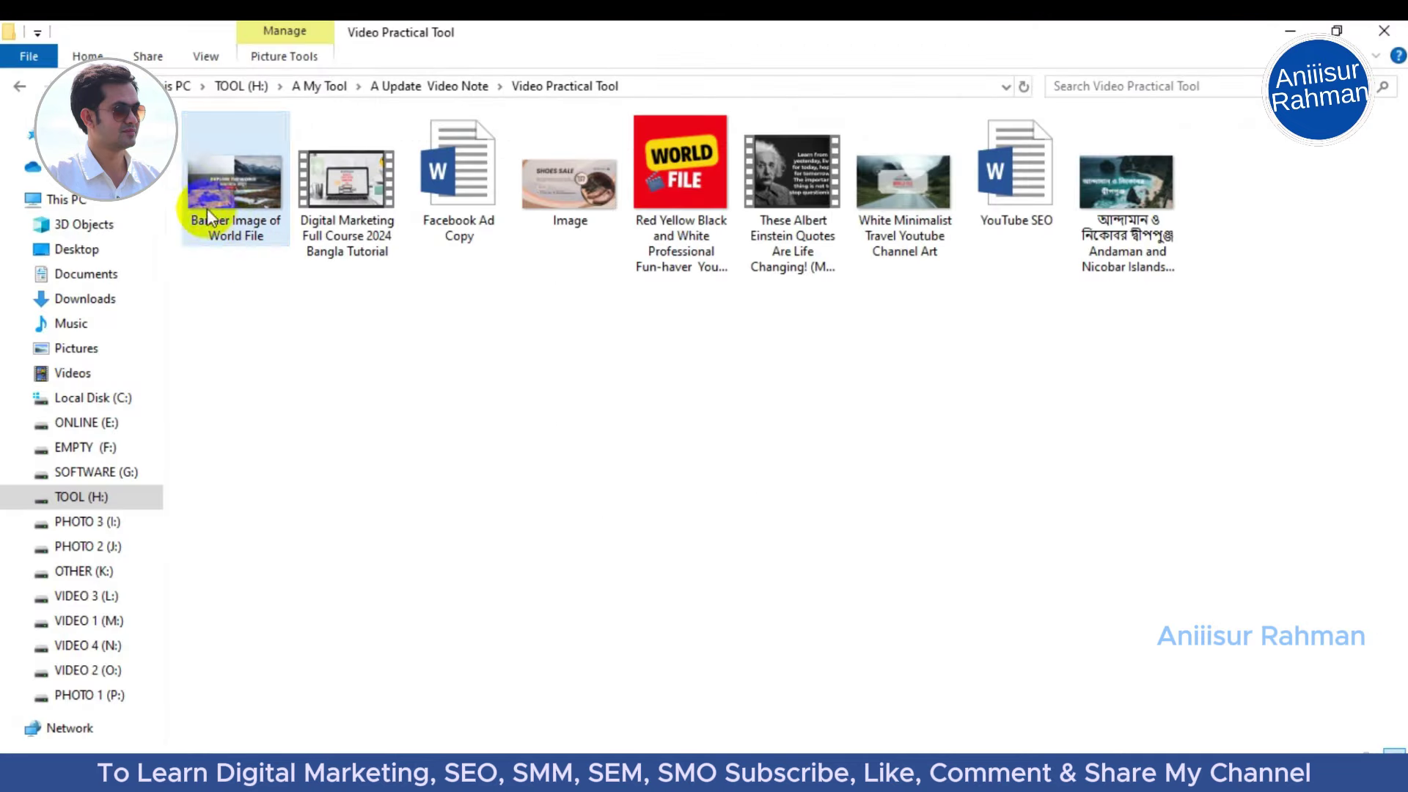
{"action": "right_click", "coordinate": [194, 168]}
{"action": "left_click", "coordinate": [140, 717]}
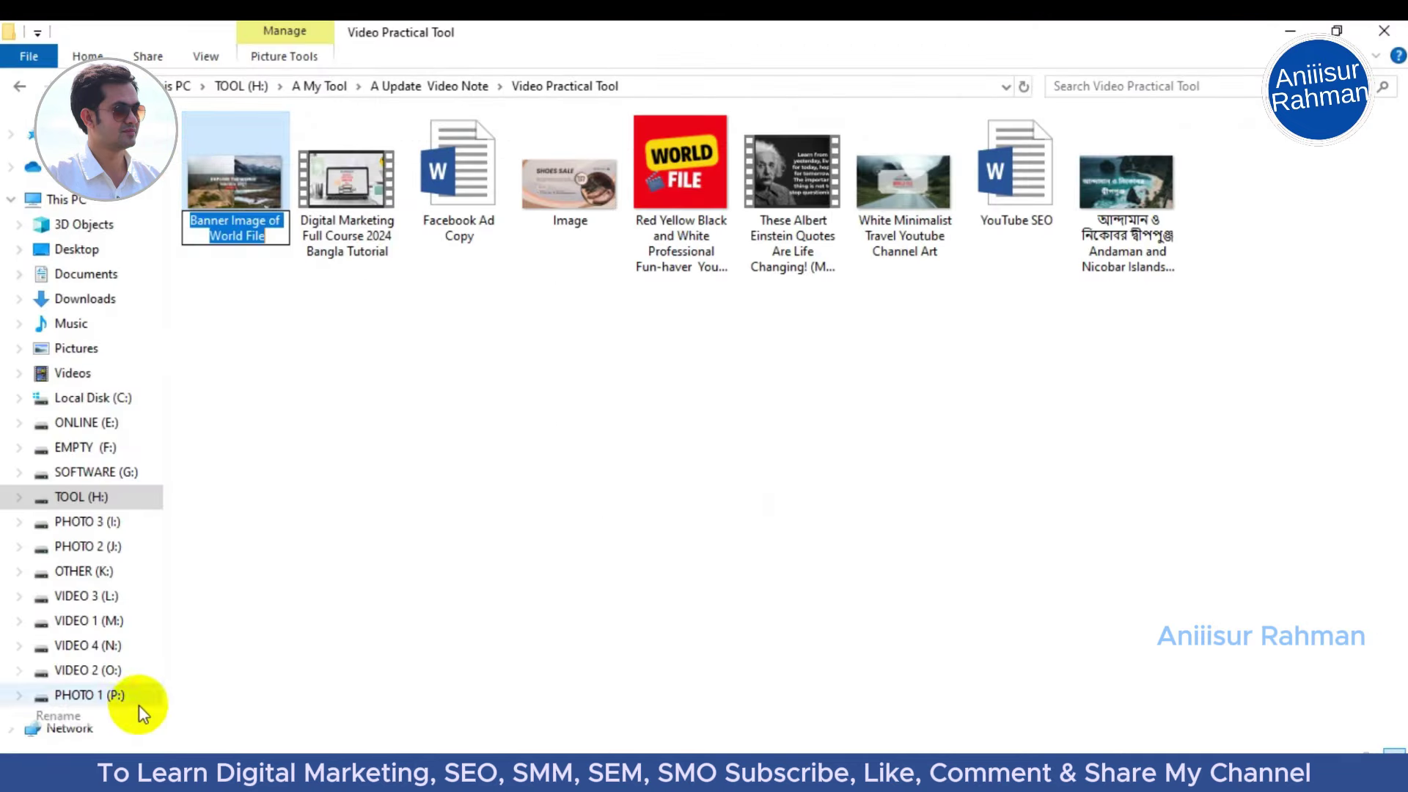
{"action": "key", "text": "ctrl+v"}
{"action": "key", "text": "Return"}
Step: Set the renamed image's Title and Subject properties to "Digital Marketing Full Course 2024 Bangla Tutorial"
{"action": "right_click", "coordinate": [240, 222]}
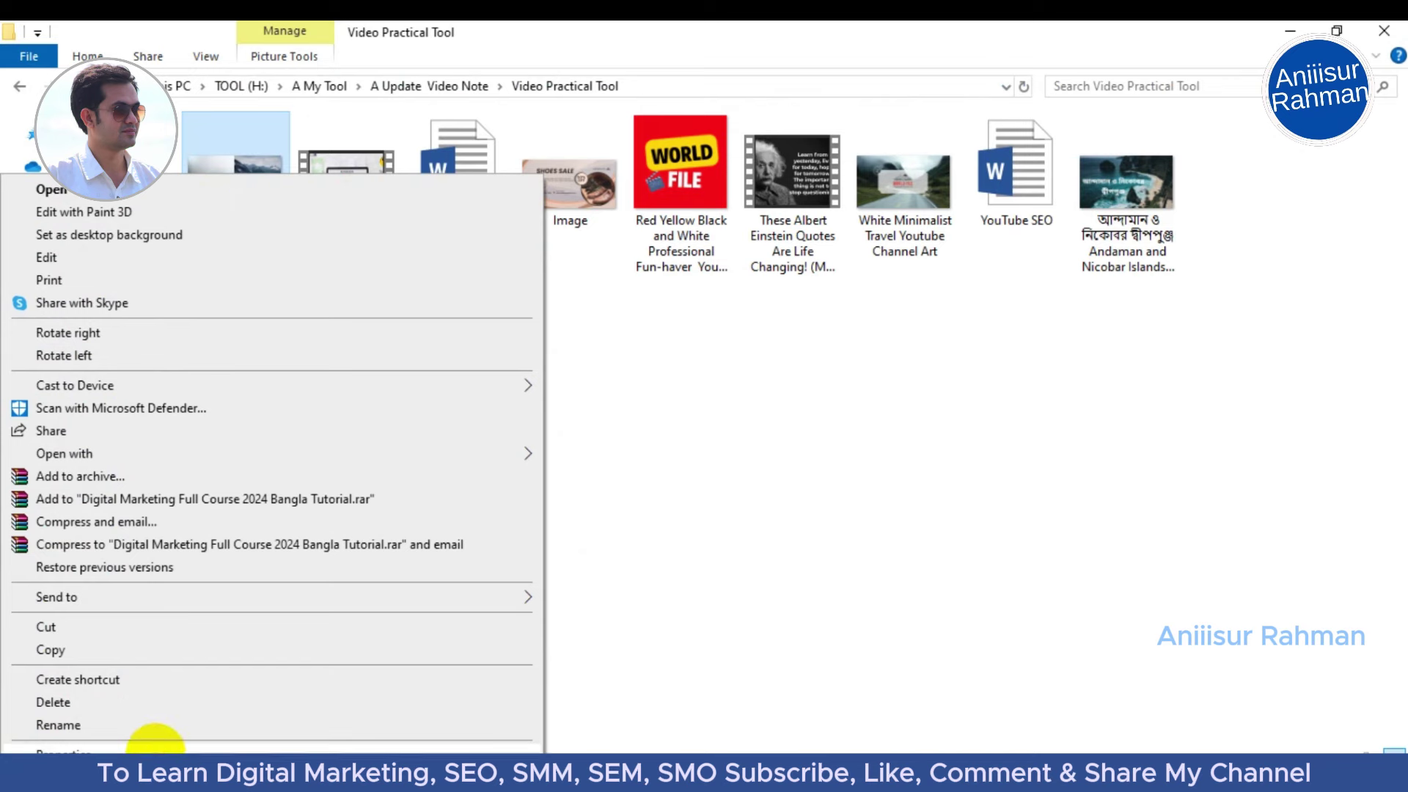
{"action": "left_click", "coordinate": [142, 747]}
{"action": "left_click", "coordinate": [338, 249]}
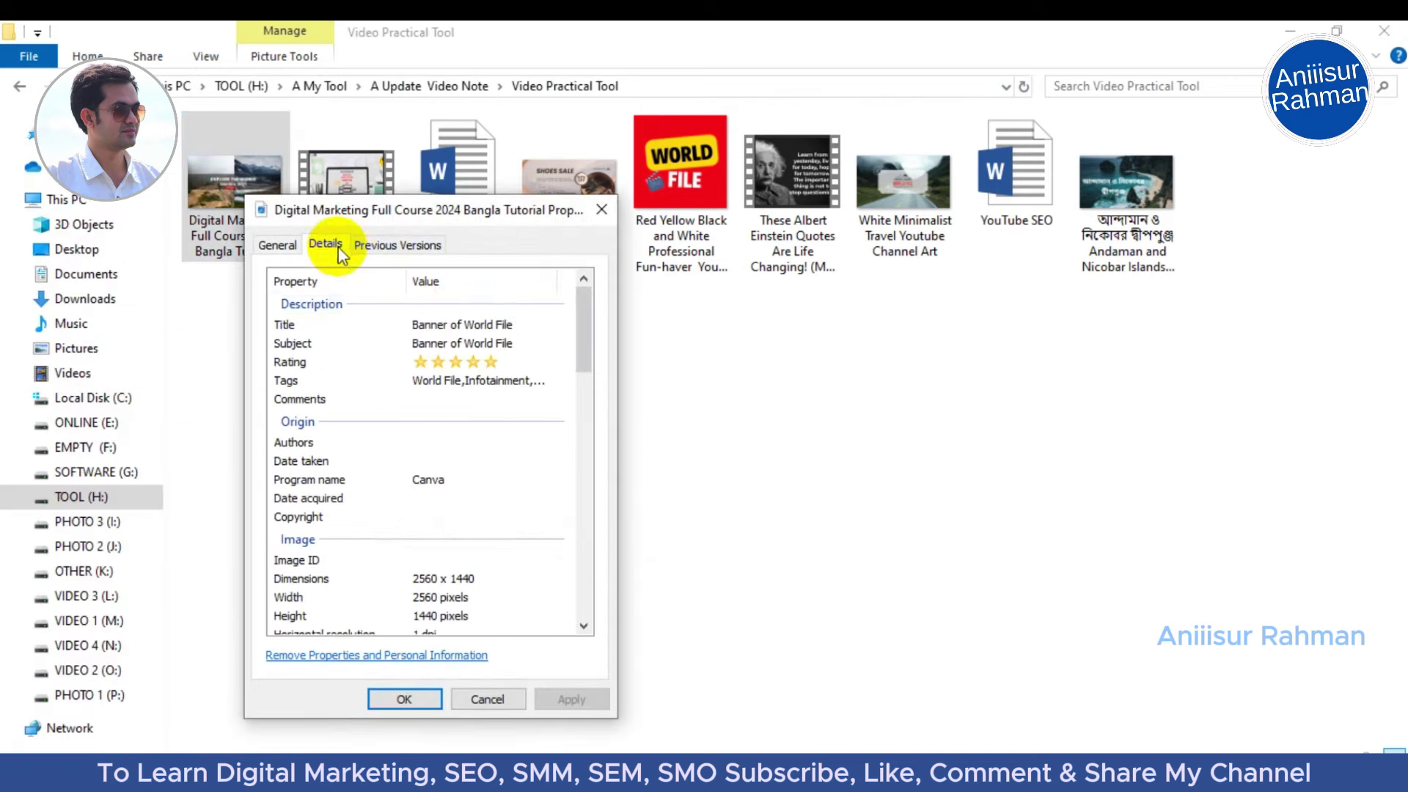
{"action": "left_click", "coordinate": [448, 325]}
{"action": "key", "text": "ctrl+v"}
{"action": "left_click", "coordinate": [455, 345]}
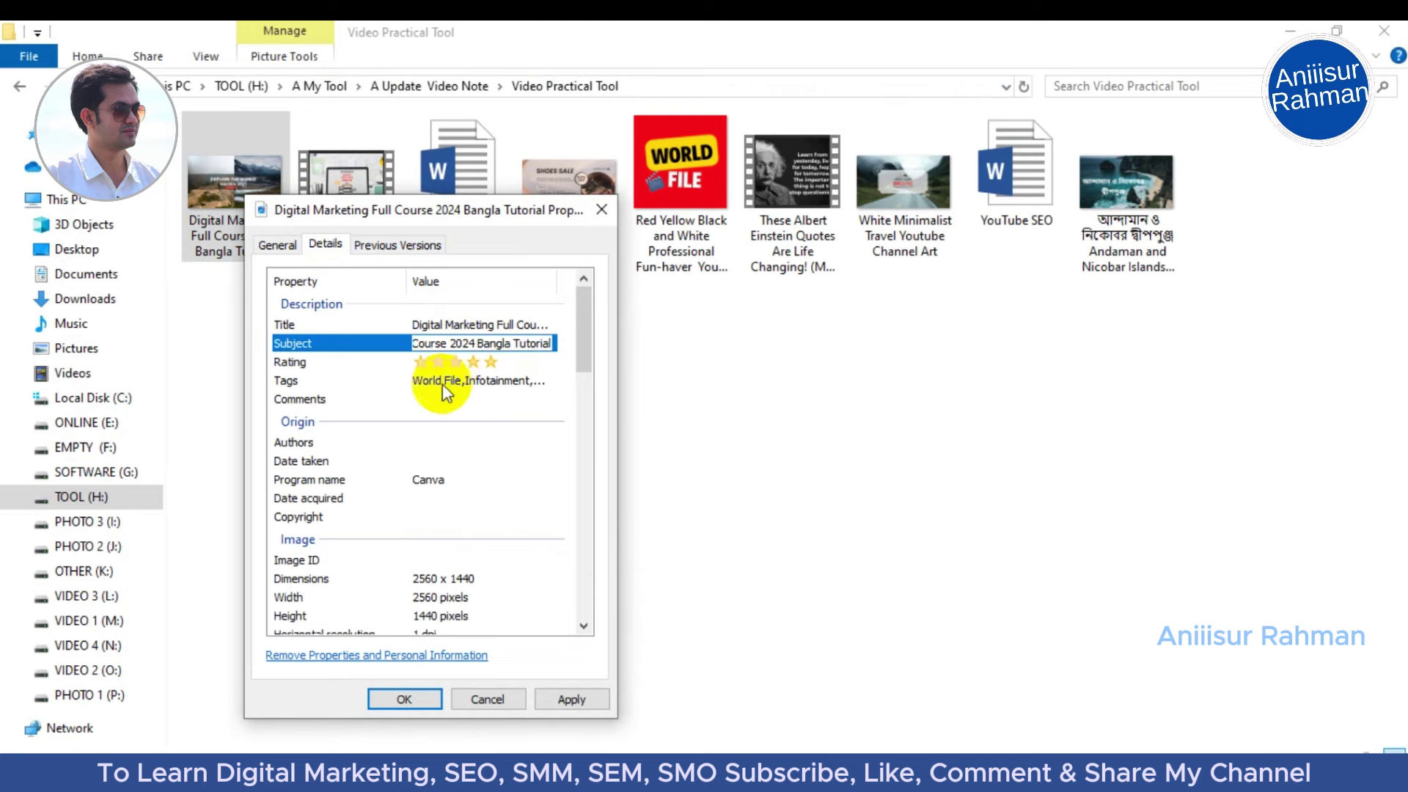
Step: Copy the full tag list under Tags in the Word document and add it to the image's Tags property
{"action": "left_click", "coordinate": [470, 380]}
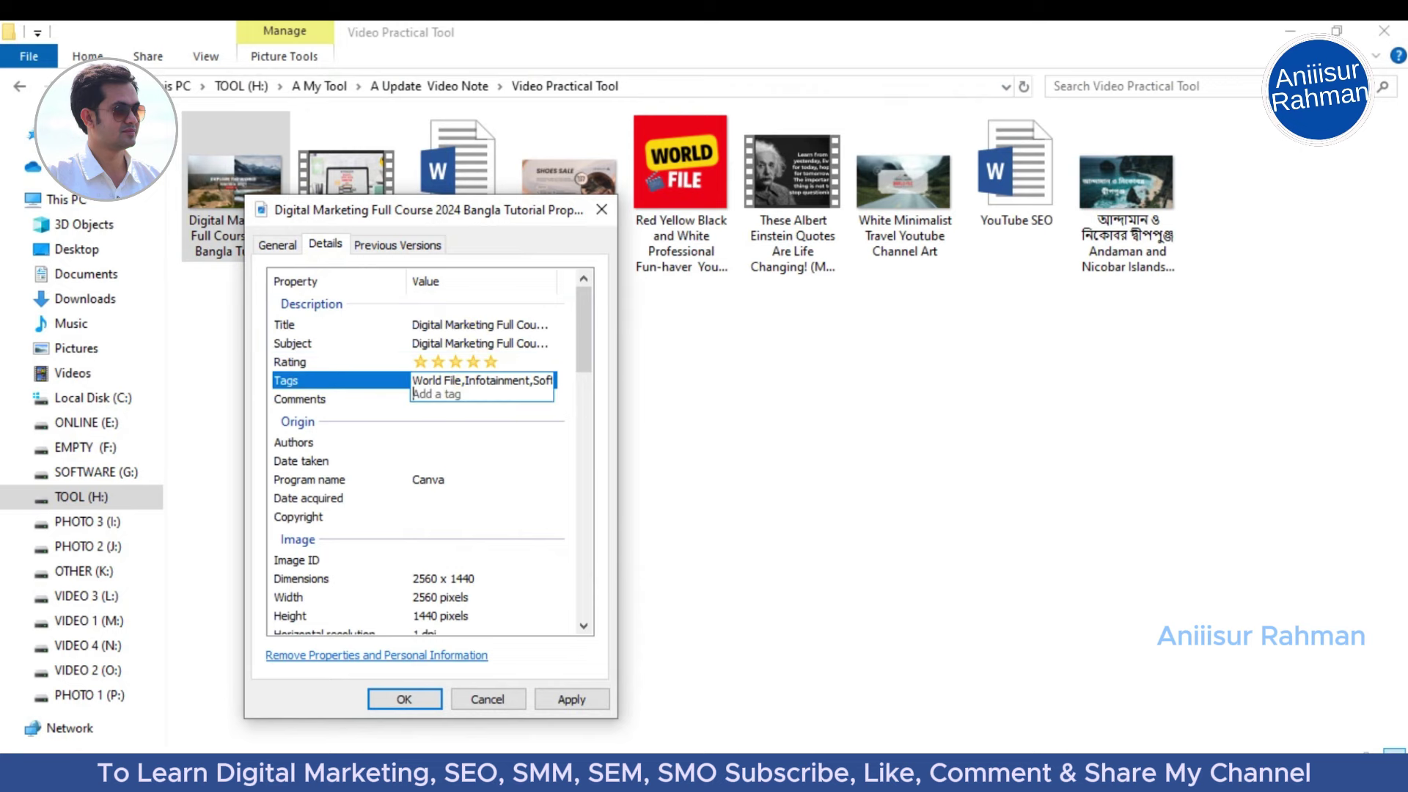
{"action": "key", "text": "alt+Tab"}
{"action": "scroll", "coordinate": [565, 503], "scroll_direction": "down", "scroll_amount": 4}
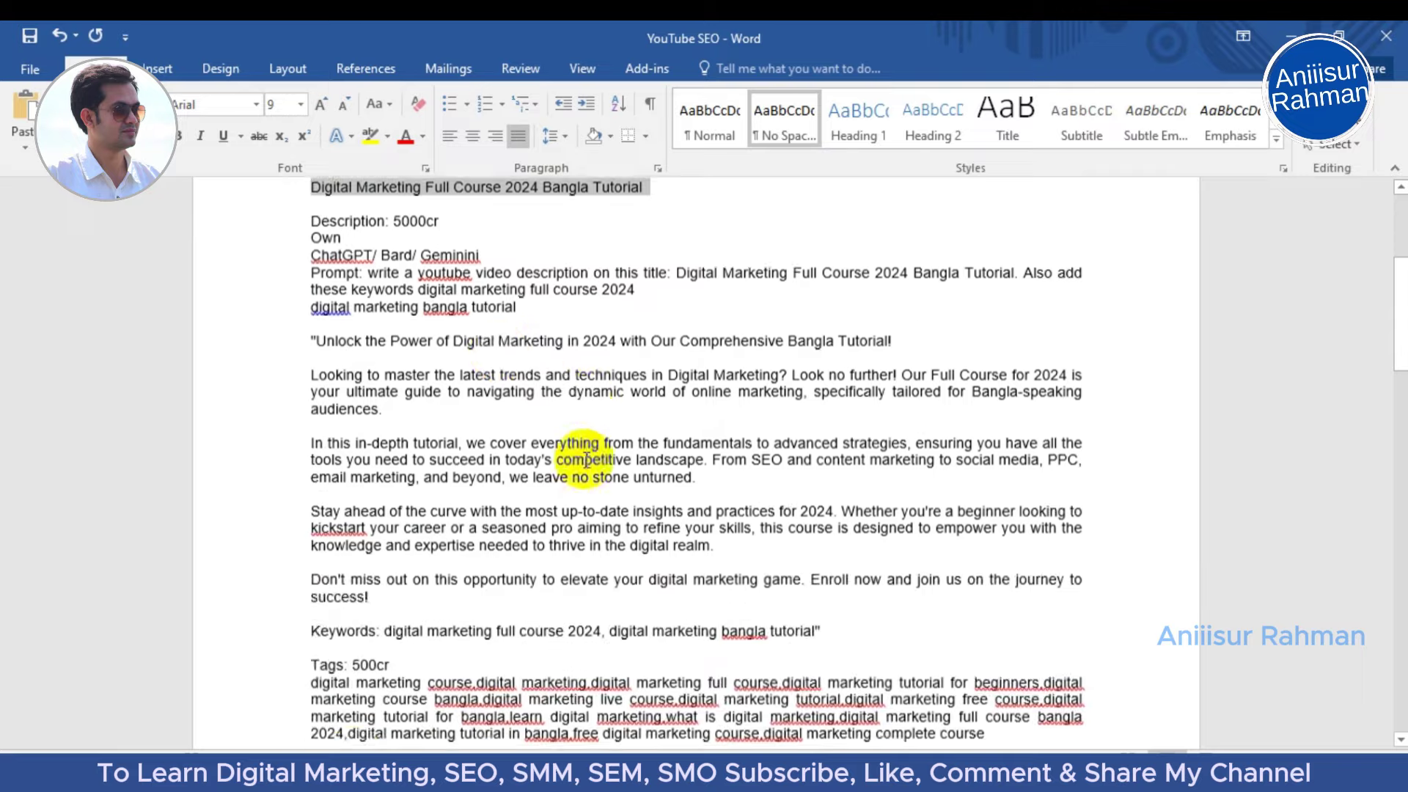
{"action": "left_click_drag", "start_coordinate": [311, 606], "coordinate": [1056, 656]}
{"action": "mouse_move", "coordinate": [557, 774]}
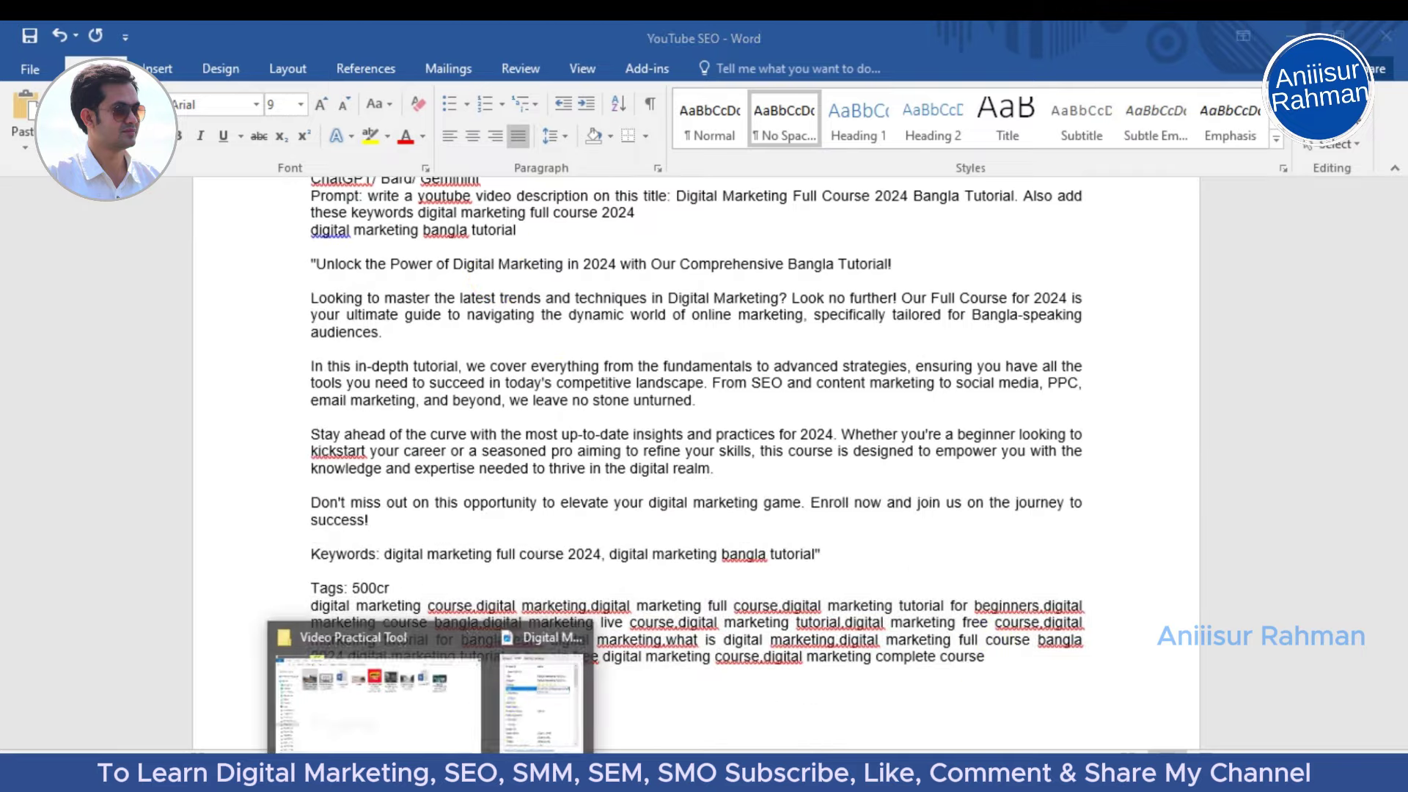
{"action": "left_click", "coordinate": [513, 715]}
{"action": "key", "text": "ctrl+v"}
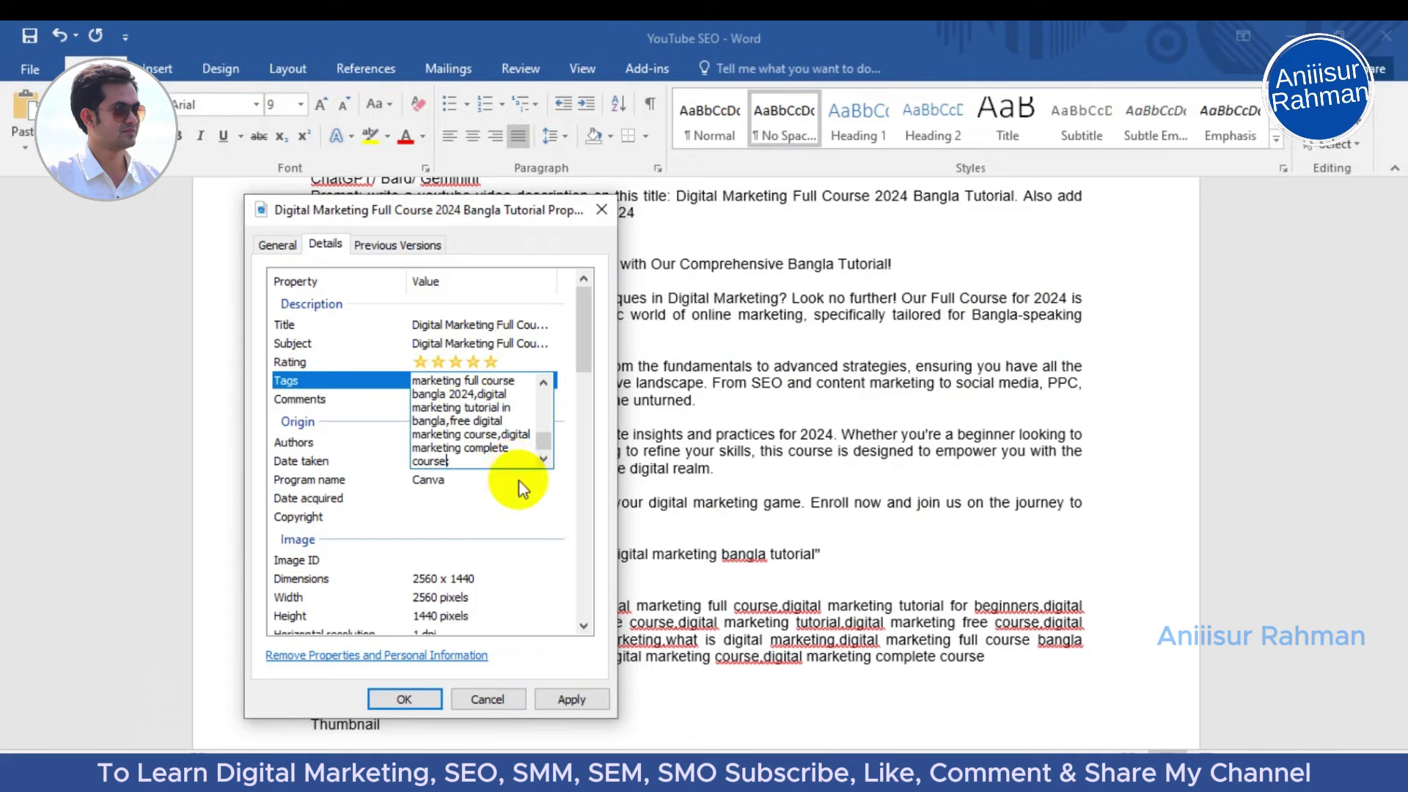
{"action": "left_click", "coordinate": [516, 481]}
Step: Copy the description from "Unlock the Power of Digital Marketing" through "journey to success!" in the Word document into the image's Comments property
{"action": "left_click", "coordinate": [475, 408]}
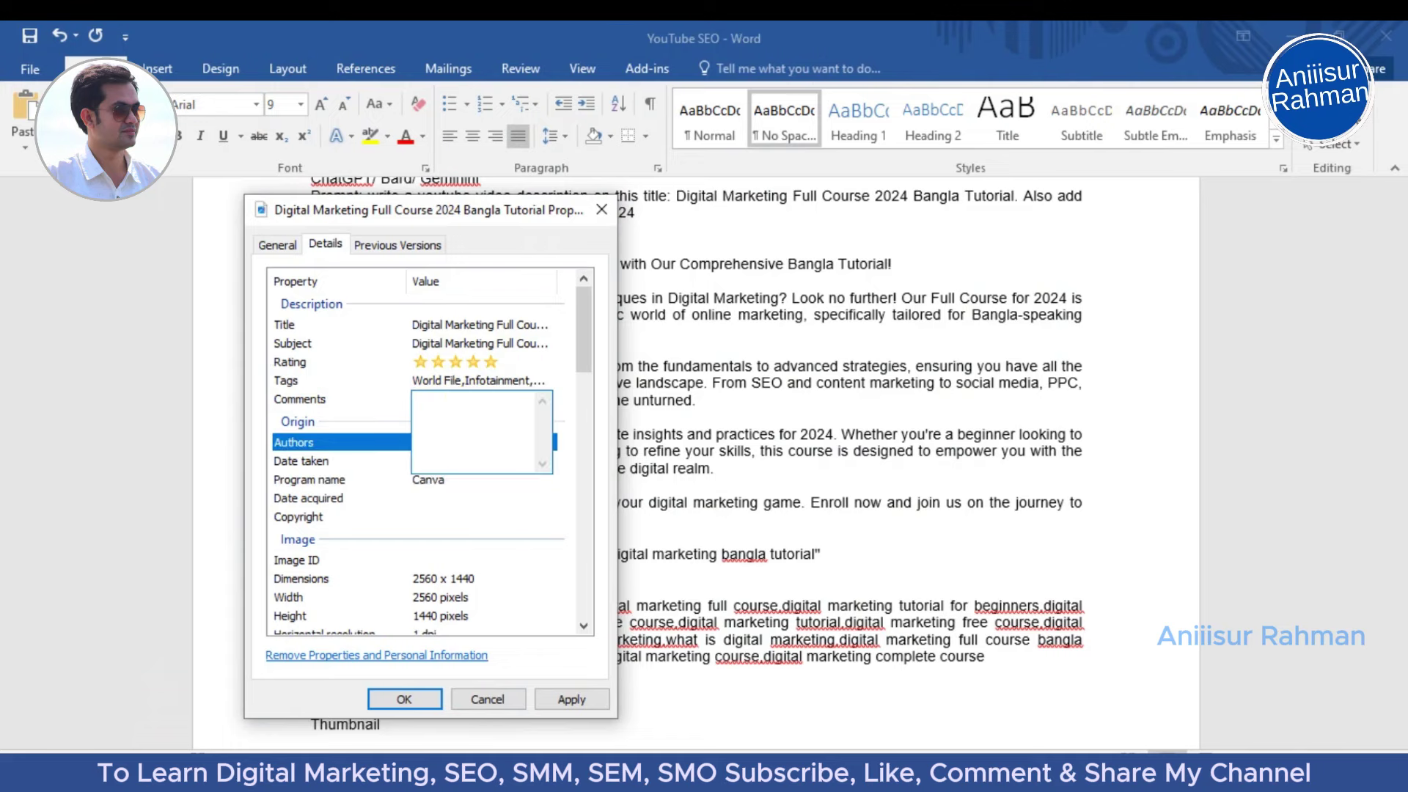
{"action": "key", "text": "Return"}
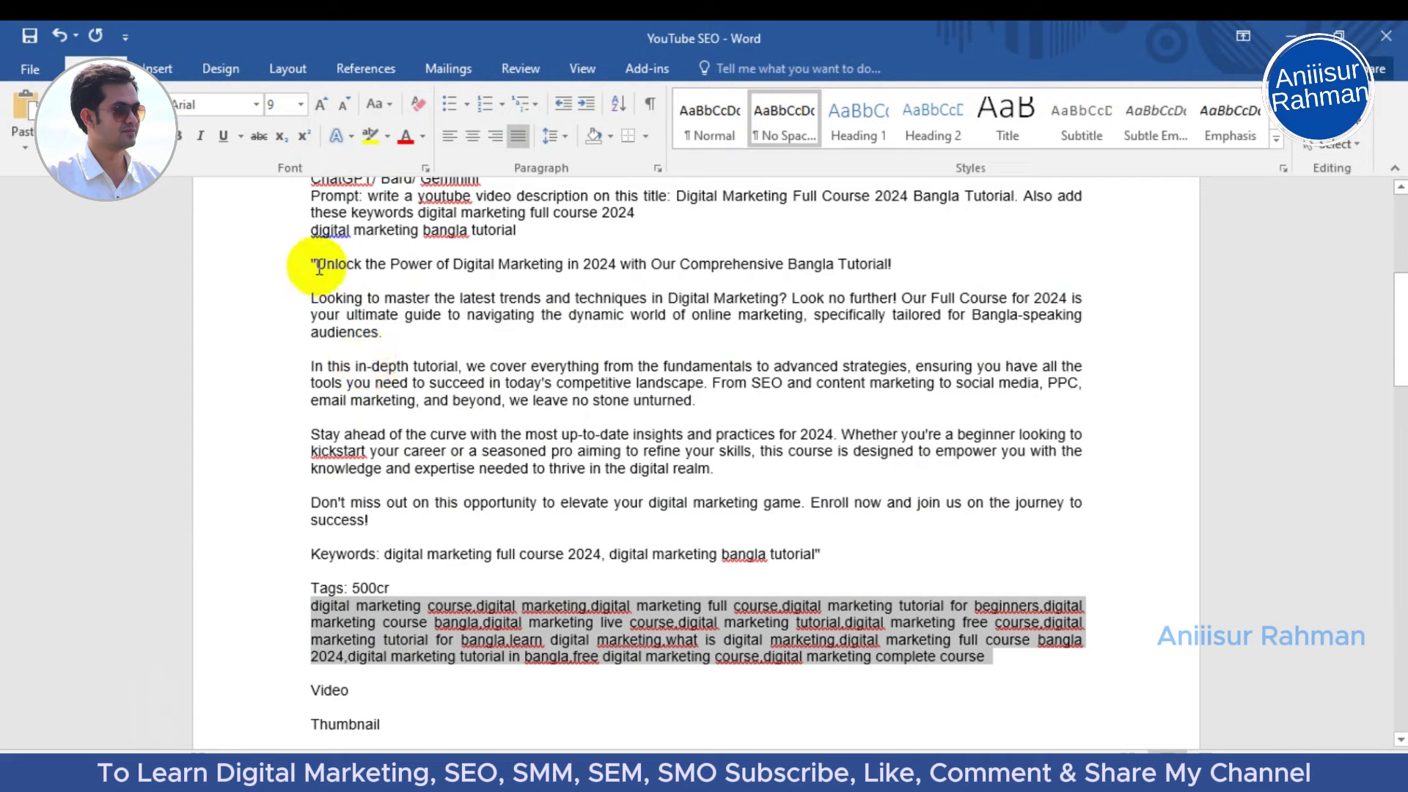
{"action": "left_click_drag", "start_coordinate": [308, 262], "coordinate": [427, 527]}
{"action": "key", "text": "ctrl+c"}
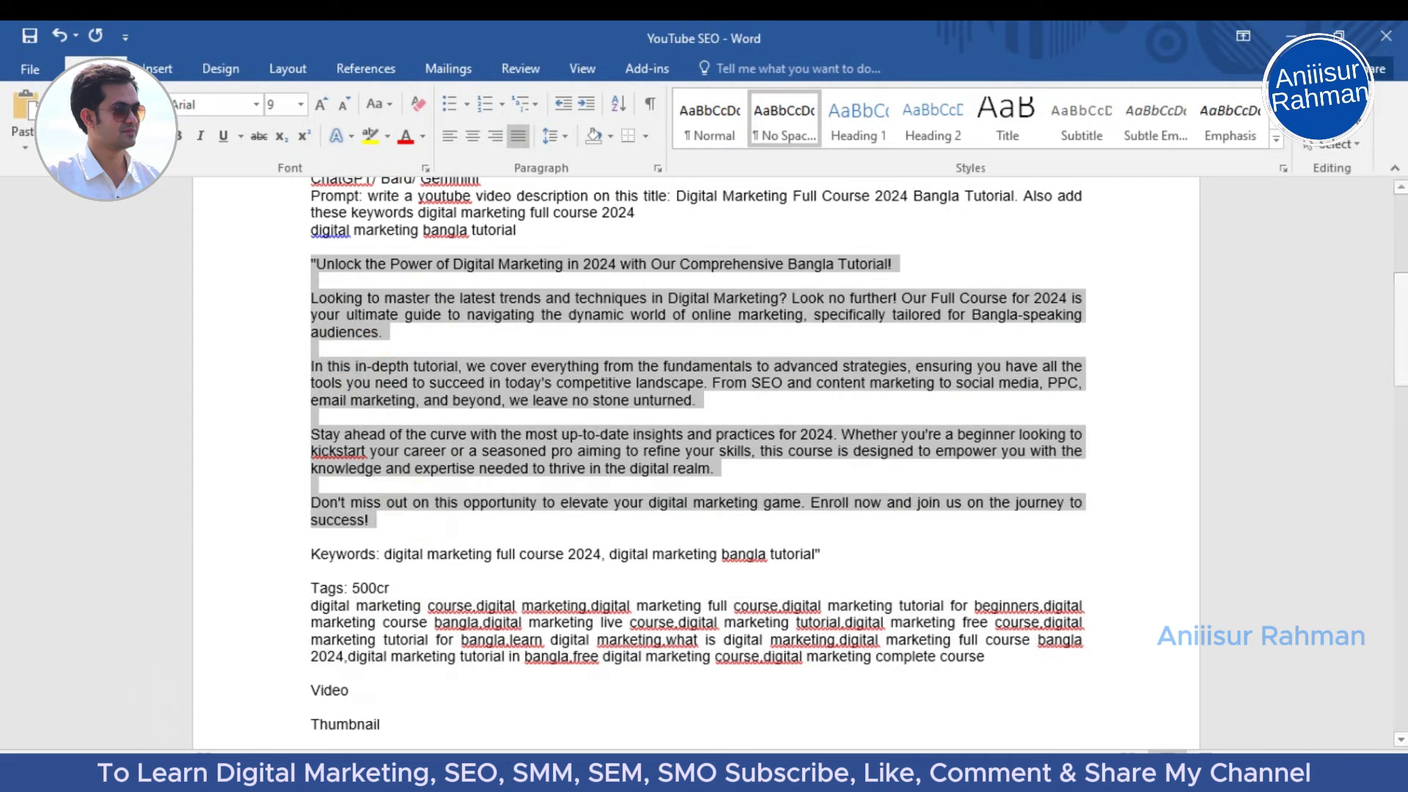
{"action": "left_click", "coordinate": [516, 734]}
{"action": "key", "text": "ctrl+v"}
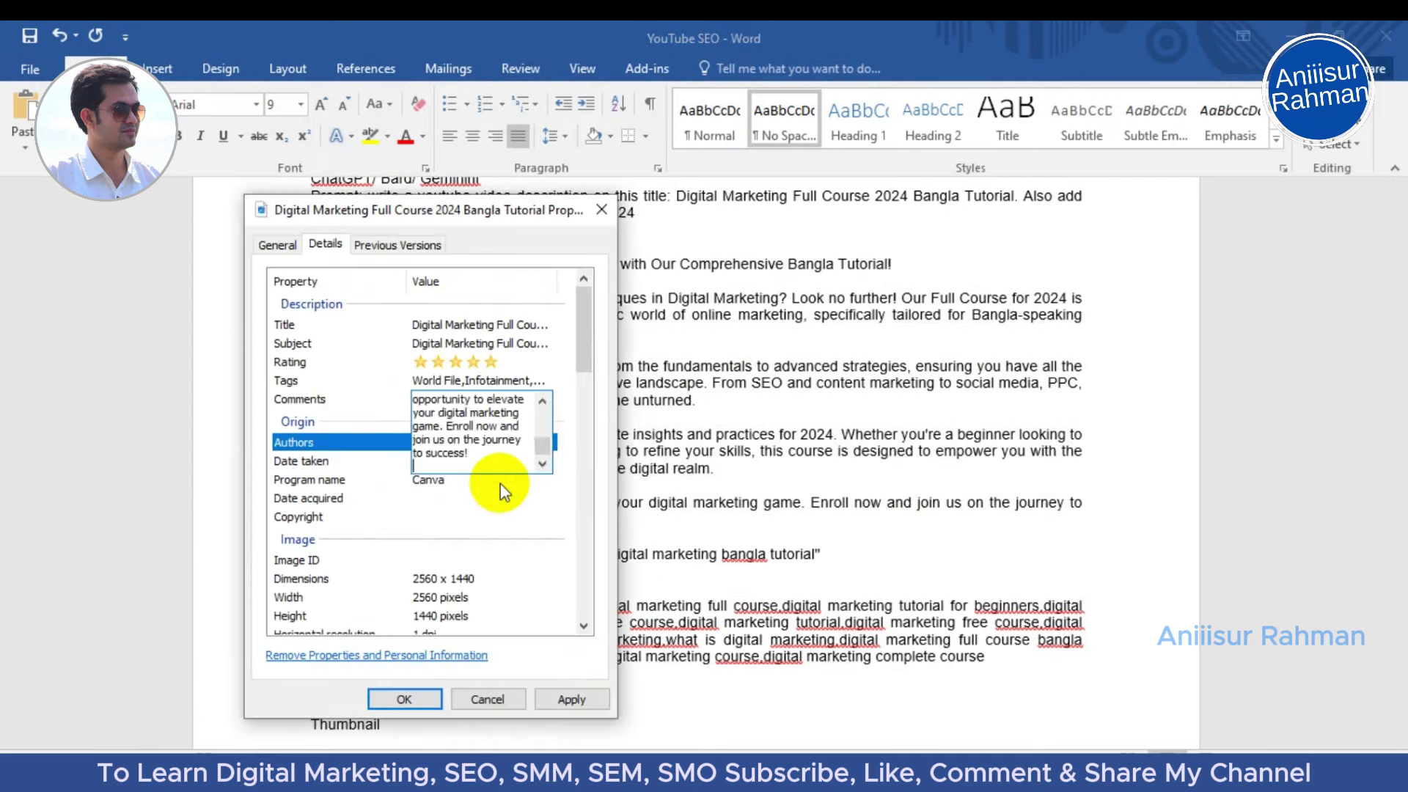
{"action": "left_click", "coordinate": [484, 517]}
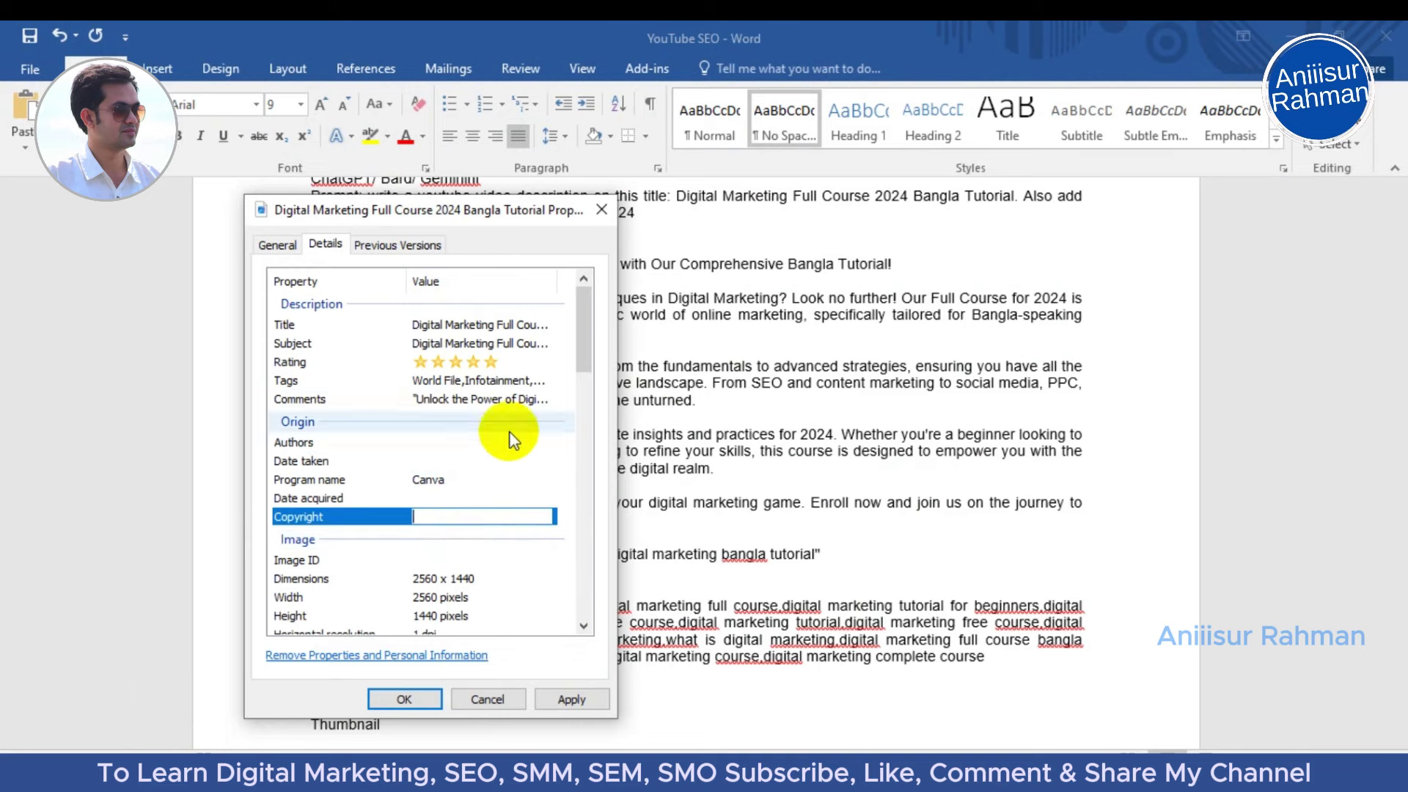
Step: Leave the image's Authors and Copyright properties empty, apply the metadata changes and close its properties
{"action": "left_click", "coordinate": [459, 444]}
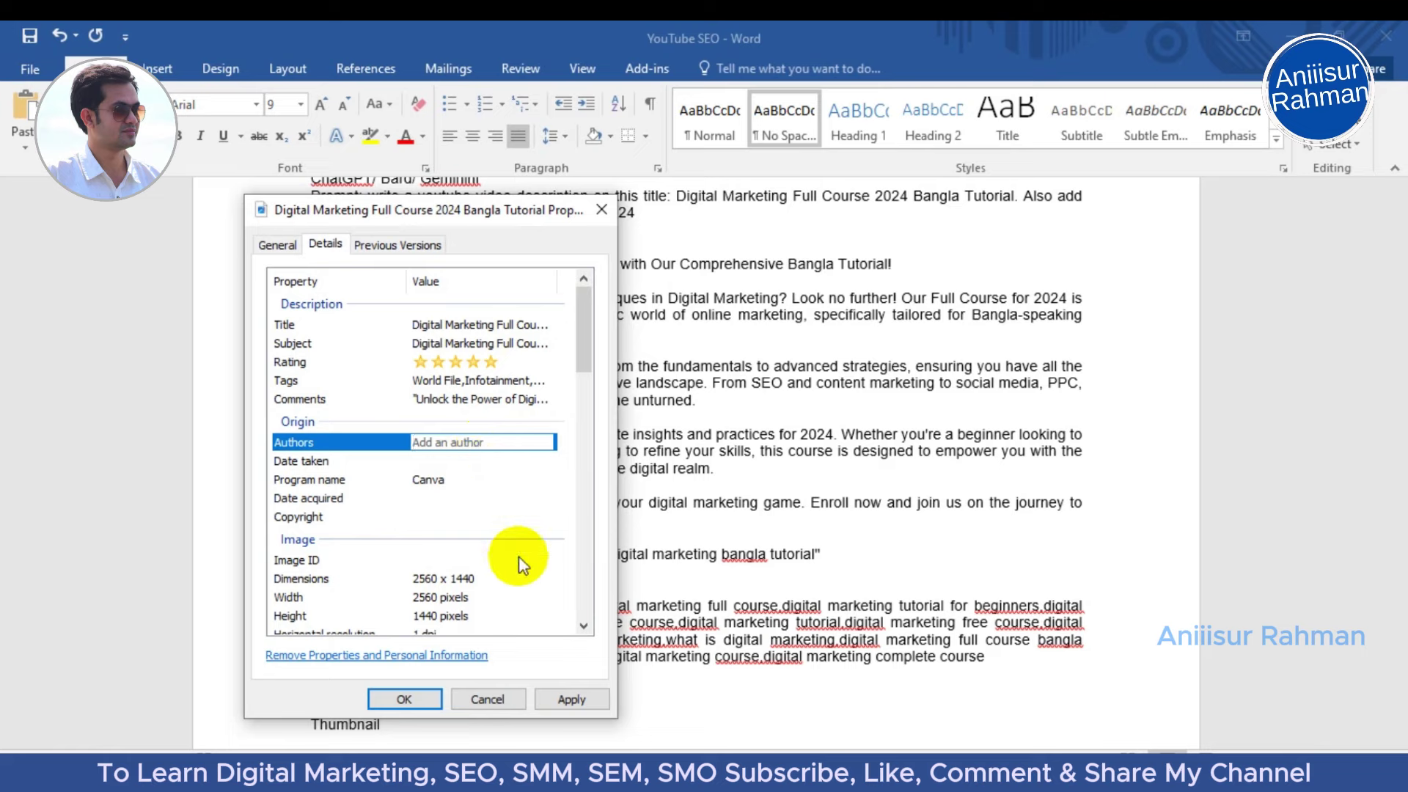
{"action": "left_click", "coordinate": [465, 519]}
{"action": "left_click", "coordinate": [459, 442]}
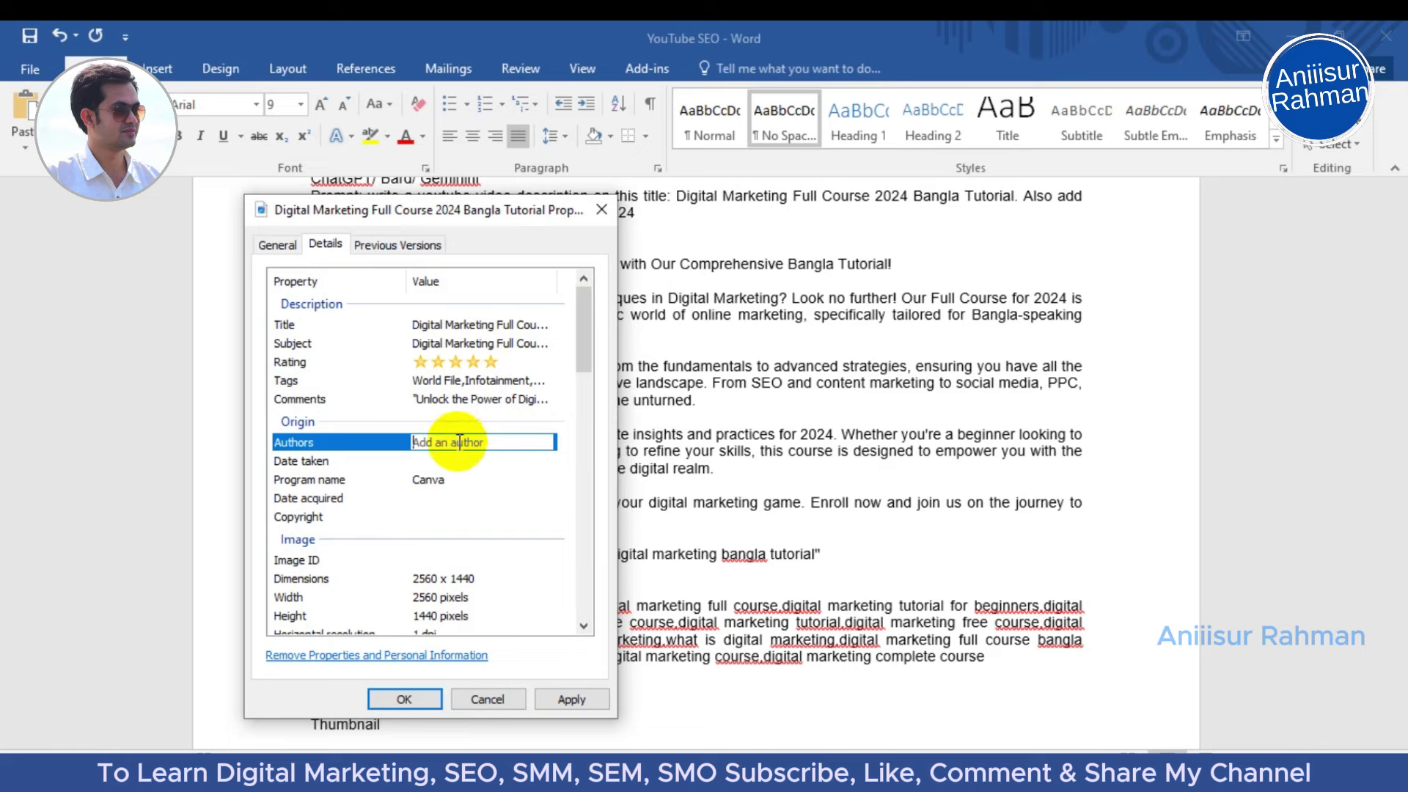
{"action": "left_click", "coordinate": [580, 697]}
{"action": "left_click", "coordinate": [405, 699]}
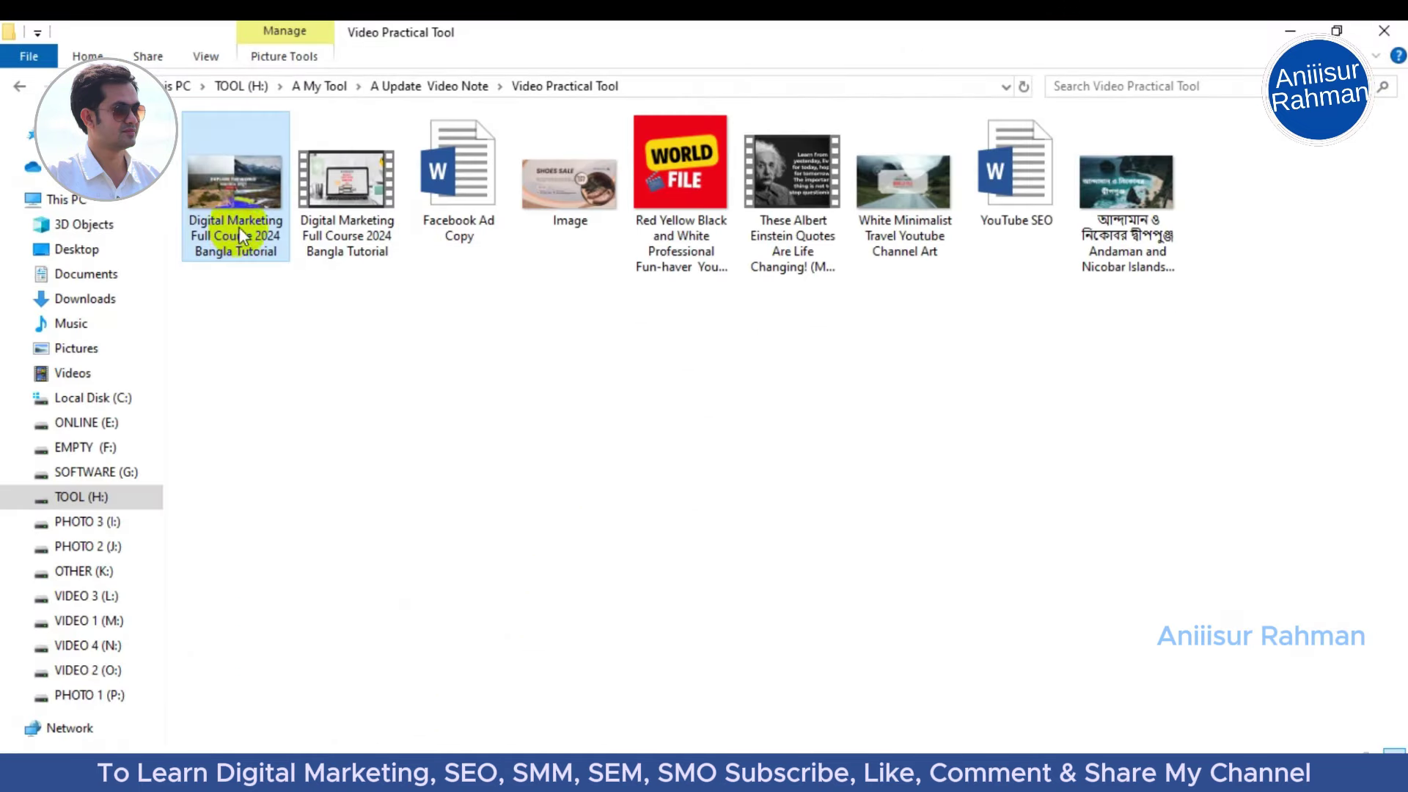
{"action": "left_click", "coordinate": [283, 289]}
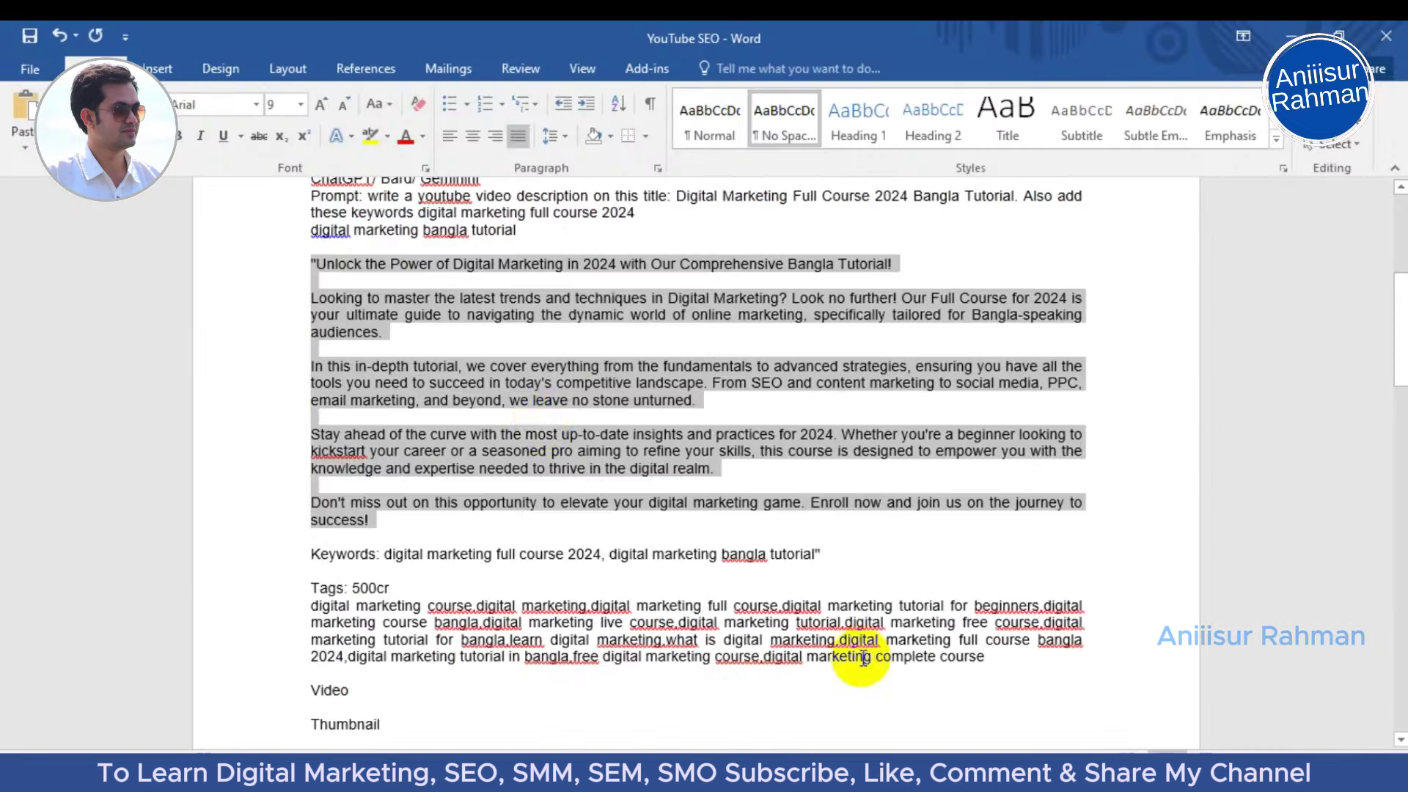
Step: In the Word document, insert an extra blank line above the Video heading that follows the tag list
{"action": "scroll", "coordinate": [557, 546], "scroll_direction": "up", "scroll_amount": 1}
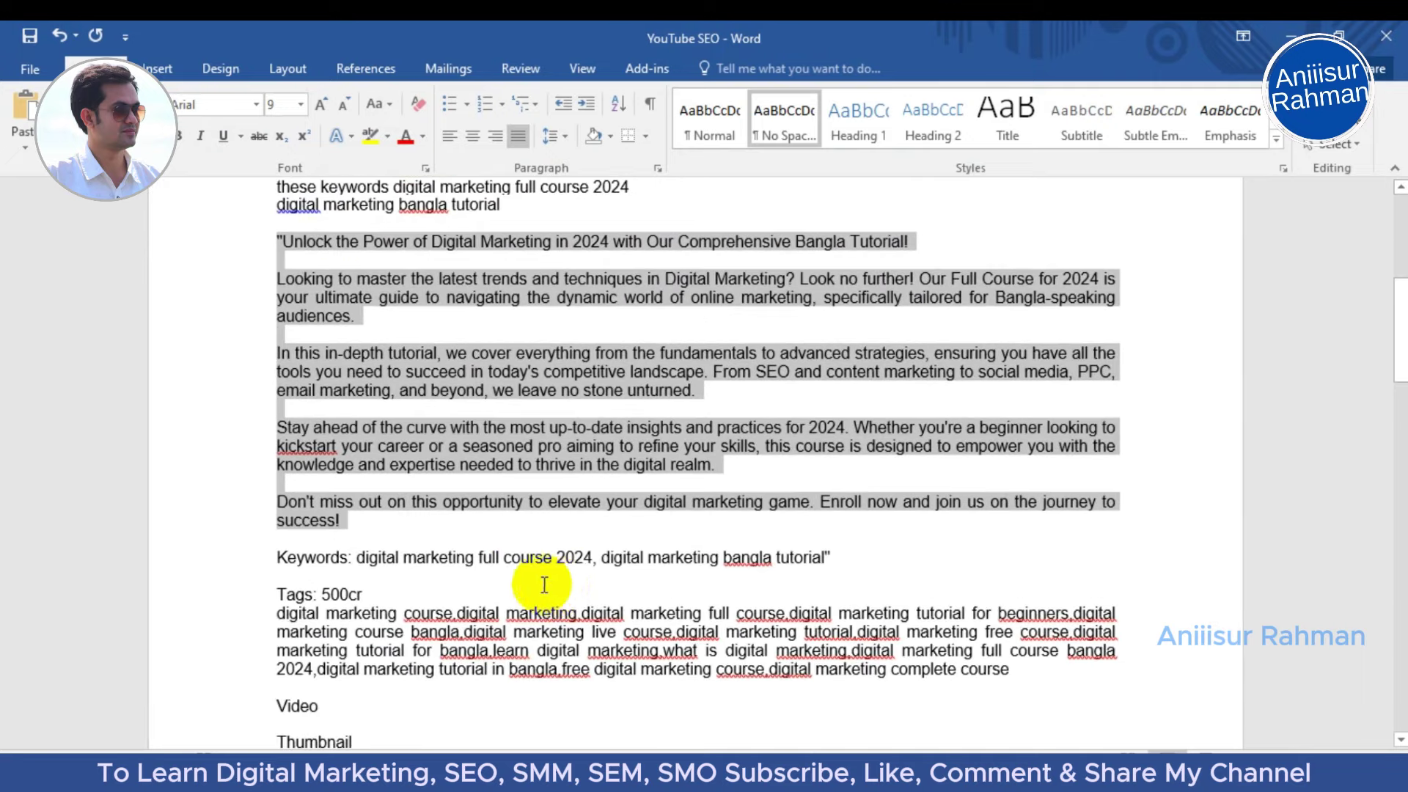
{"action": "scroll", "coordinate": [544, 579], "scroll_direction": "down", "scroll_amount": 2}
{"action": "left_click", "coordinate": [308, 581]}
{"action": "left_click", "coordinate": [281, 585]}
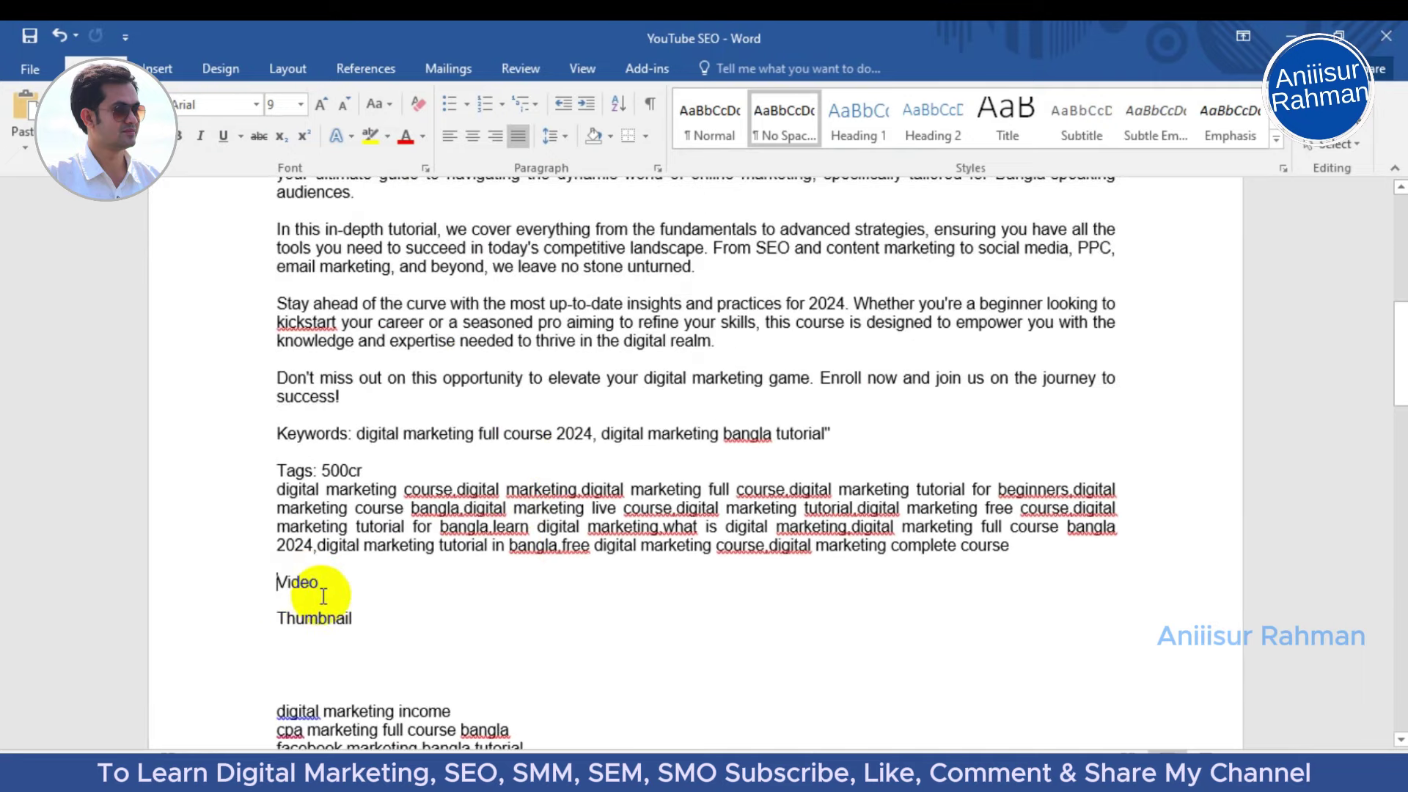
{"action": "key", "text": "Return"}
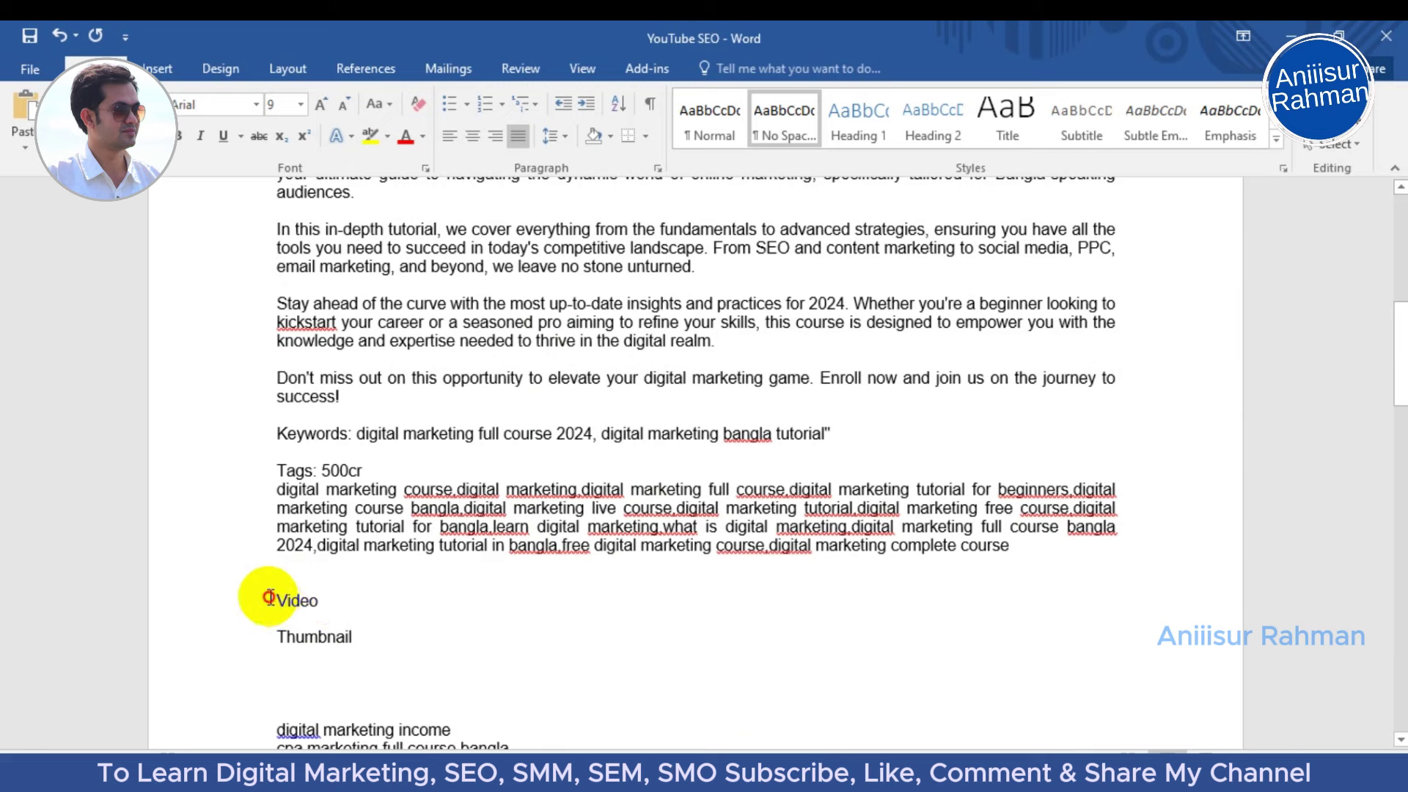
{"action": "left_click", "coordinate": [335, 599]}
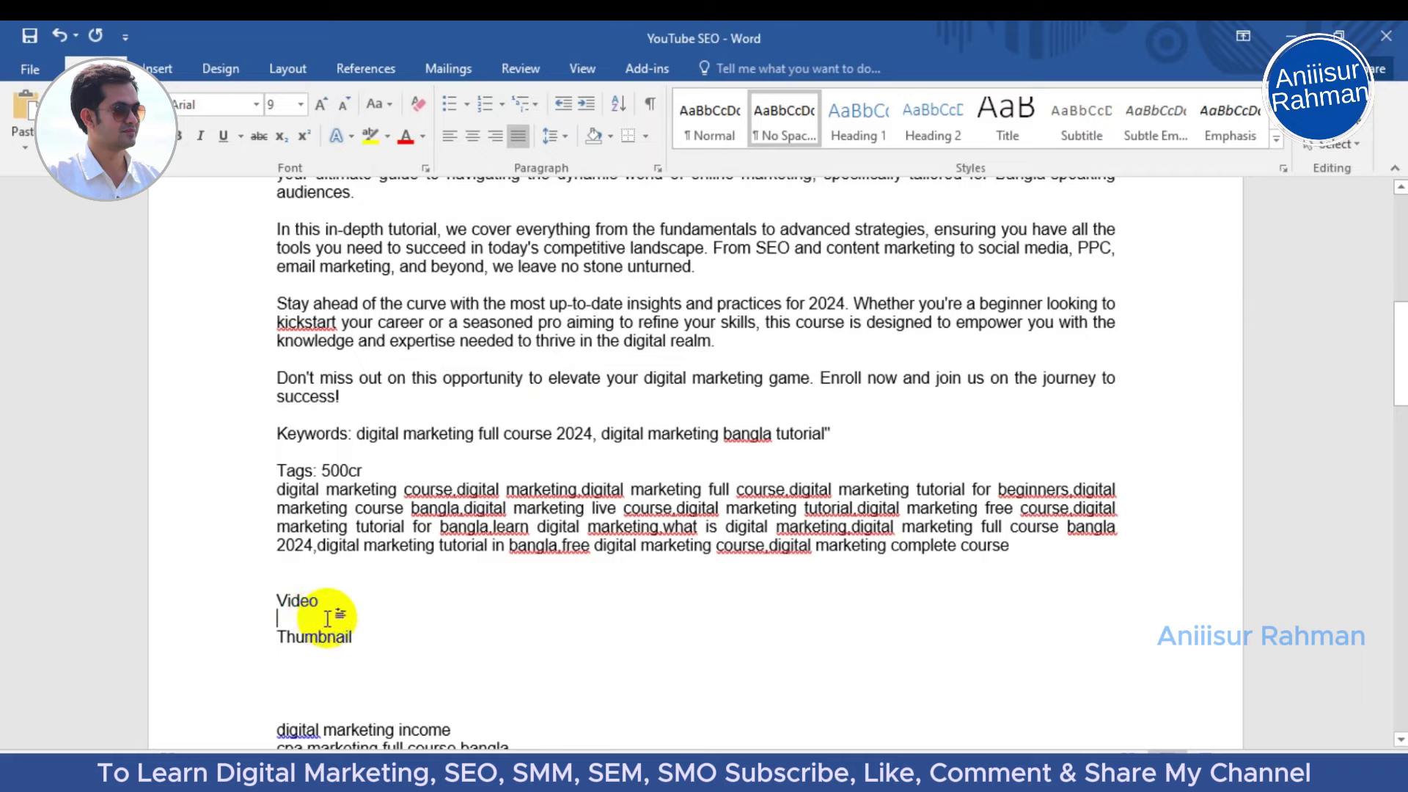
Step: Review the SEO document's title and description sections, then examine the Description slide's advice on links and hashtags in PowerPoint
{"action": "scroll", "coordinate": [372, 656], "scroll_direction": "up", "scroll_amount": 2}
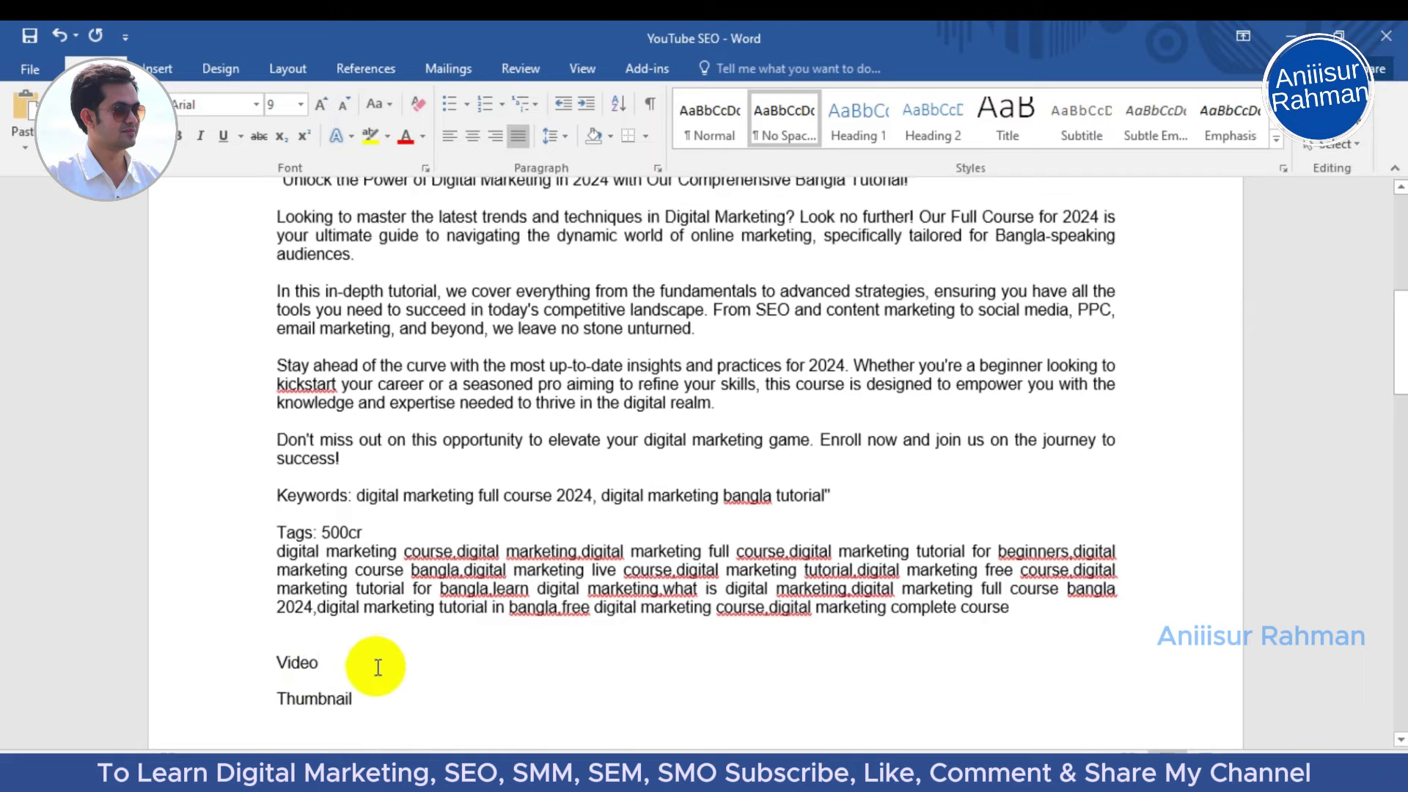
{"action": "scroll", "coordinate": [393, 587], "scroll_direction": "up", "scroll_amount": 5}
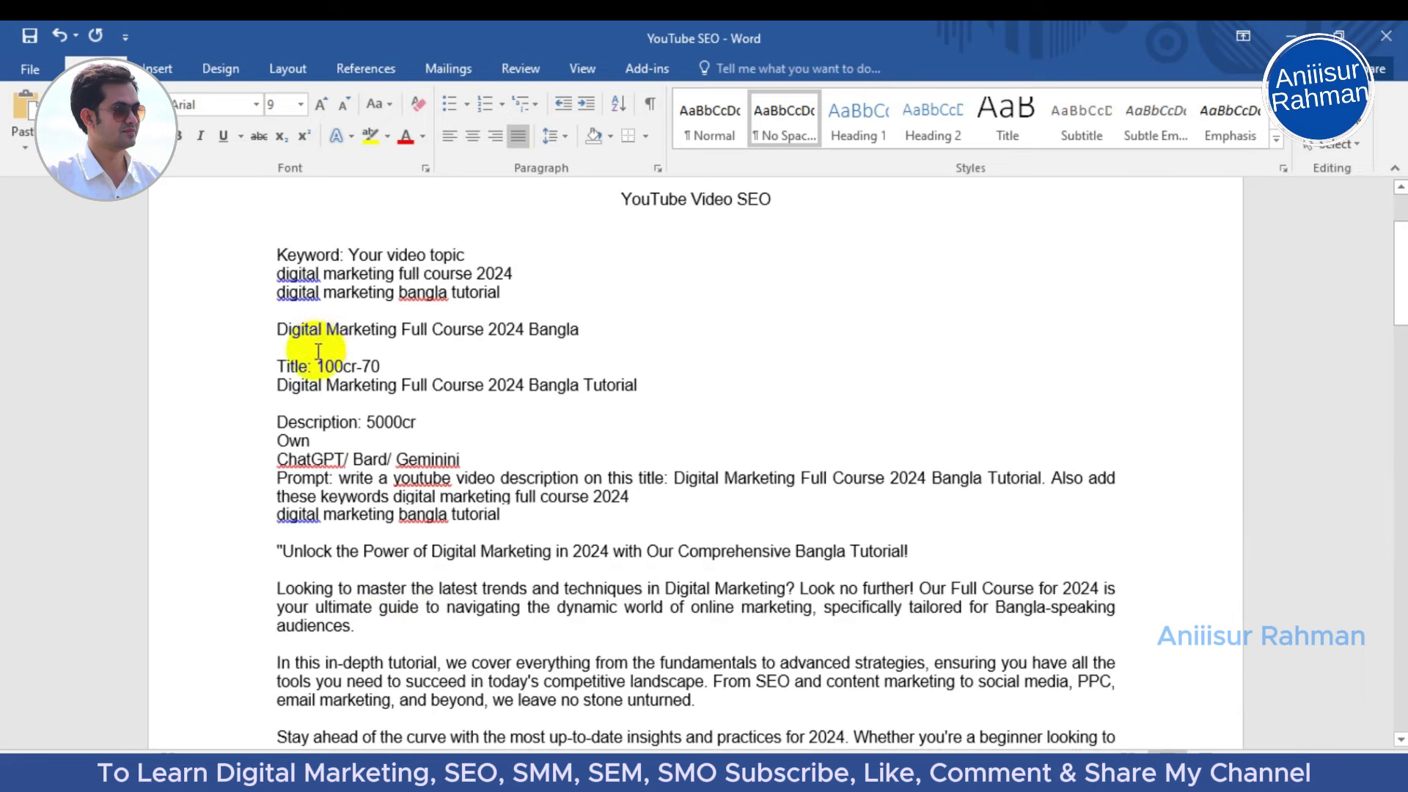
{"action": "scroll", "coordinate": [513, 521], "scroll_direction": "down", "scroll_amount": 2}
{"action": "scroll", "coordinate": [578, 484], "scroll_direction": "down", "scroll_amount": 2}
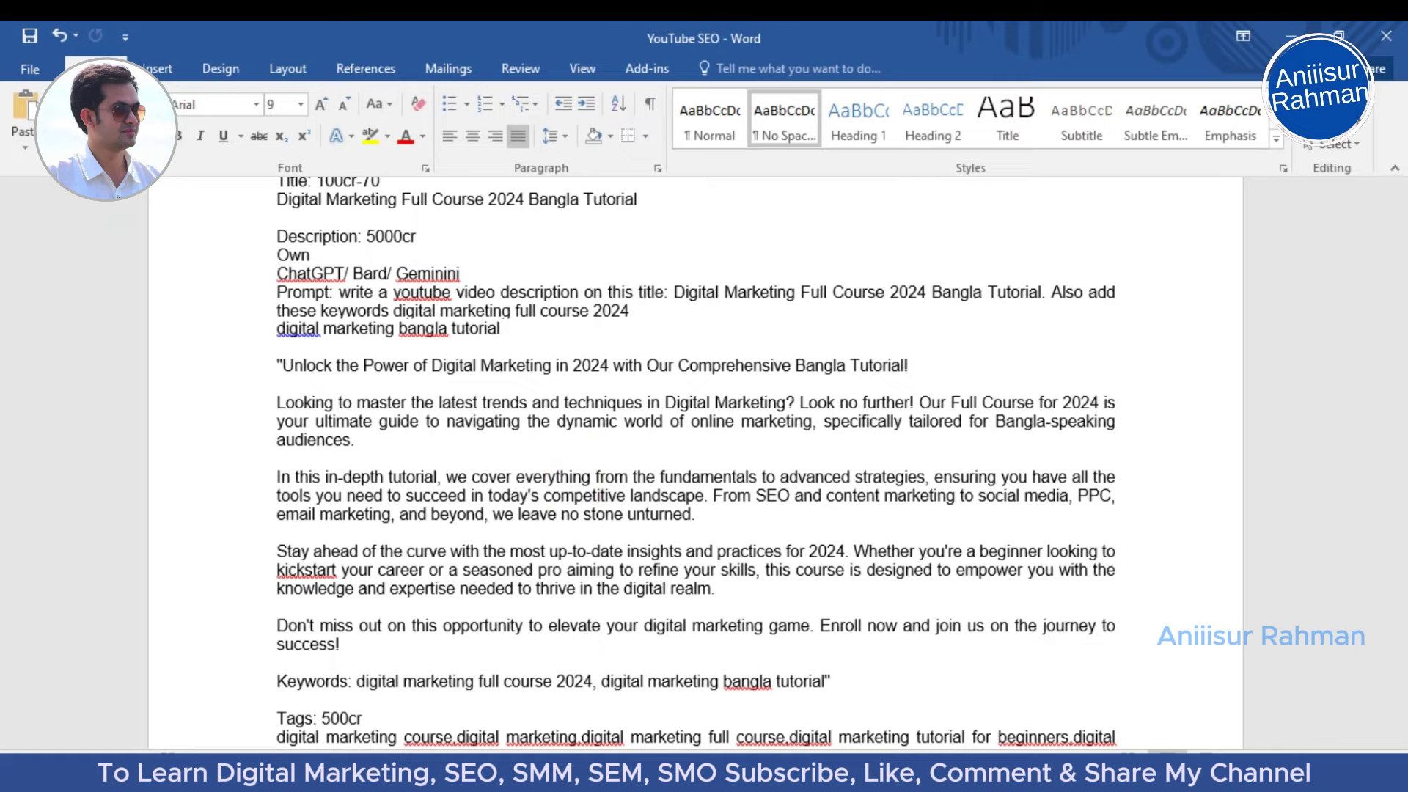
{"action": "key", "text": "alt+Tab"}
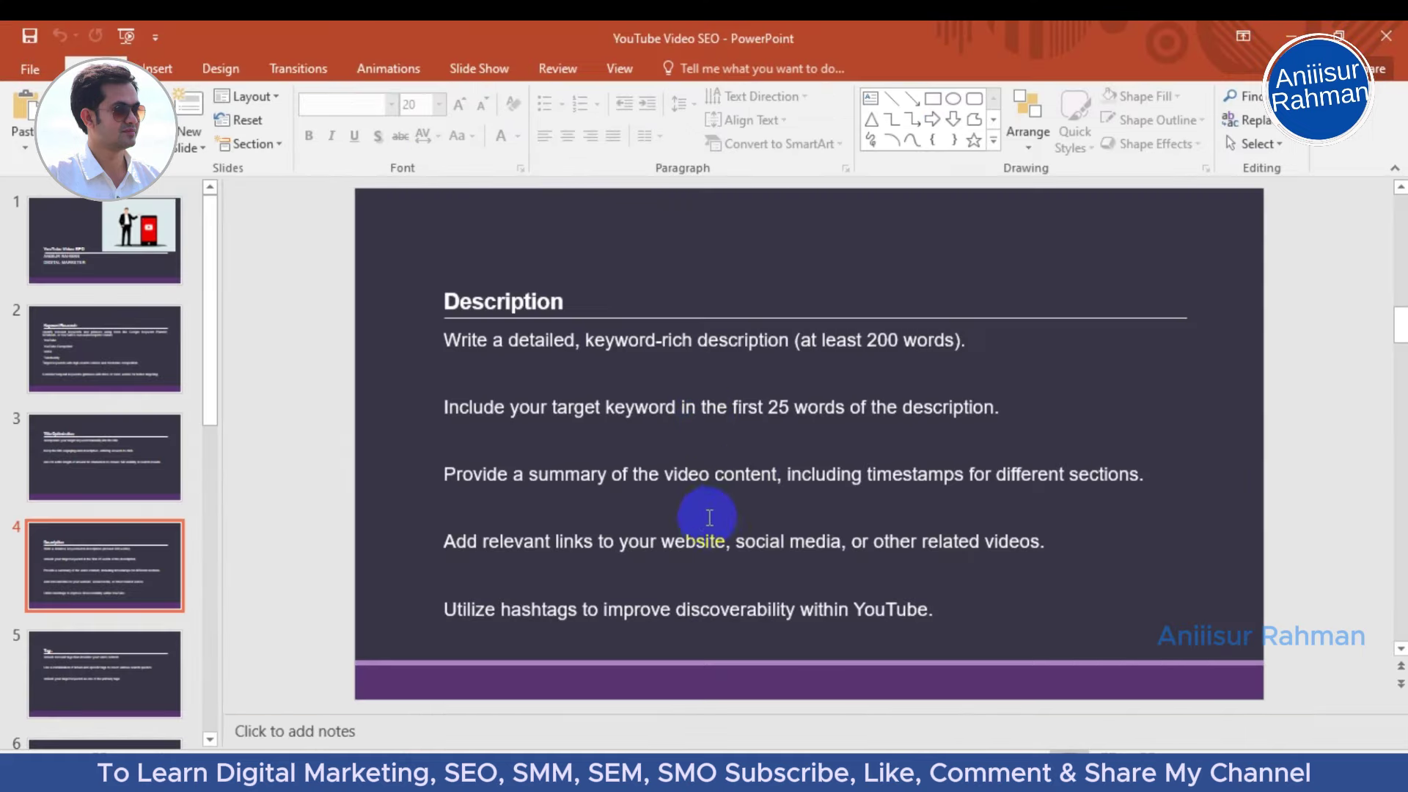
{"action": "left_click", "coordinate": [457, 618]}
{"action": "left_click", "coordinate": [305, 494]}
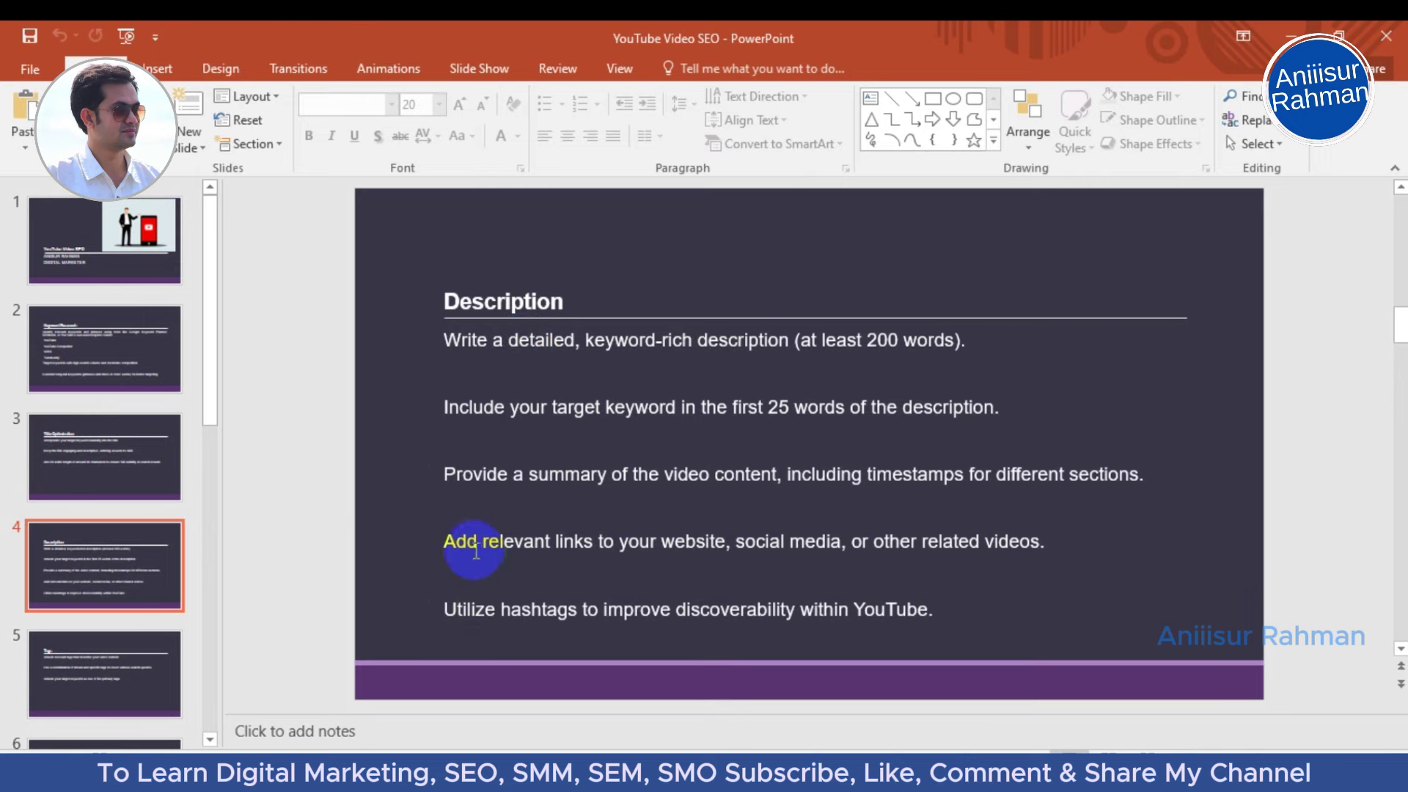
{"action": "left_click", "coordinate": [638, 597]}
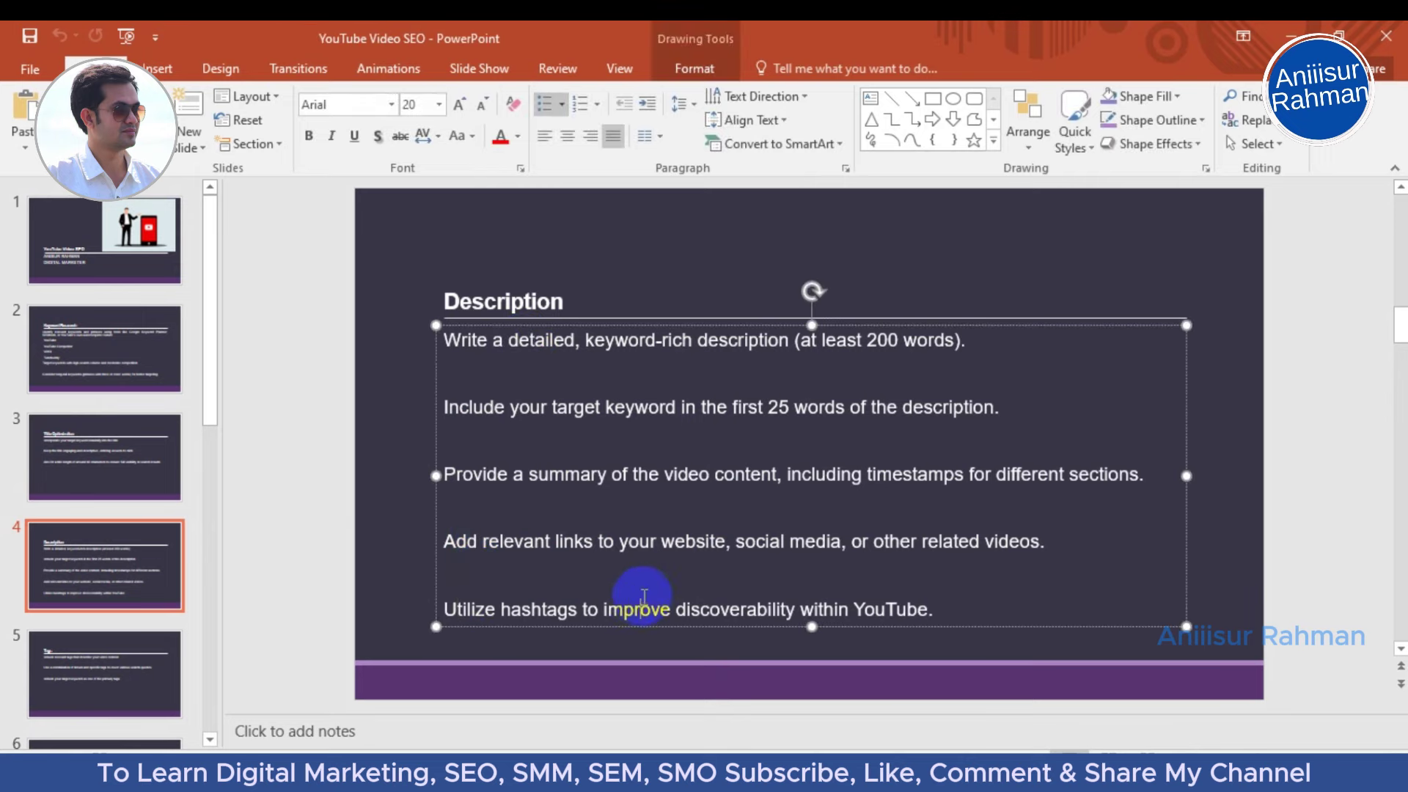
{"action": "left_click", "coordinate": [329, 556]}
Step: Return to the Word document and add the line "Hashtag 2-3" below the Thumbnail heading, separated by a blank line
{"action": "key", "text": "alt+Tab"}
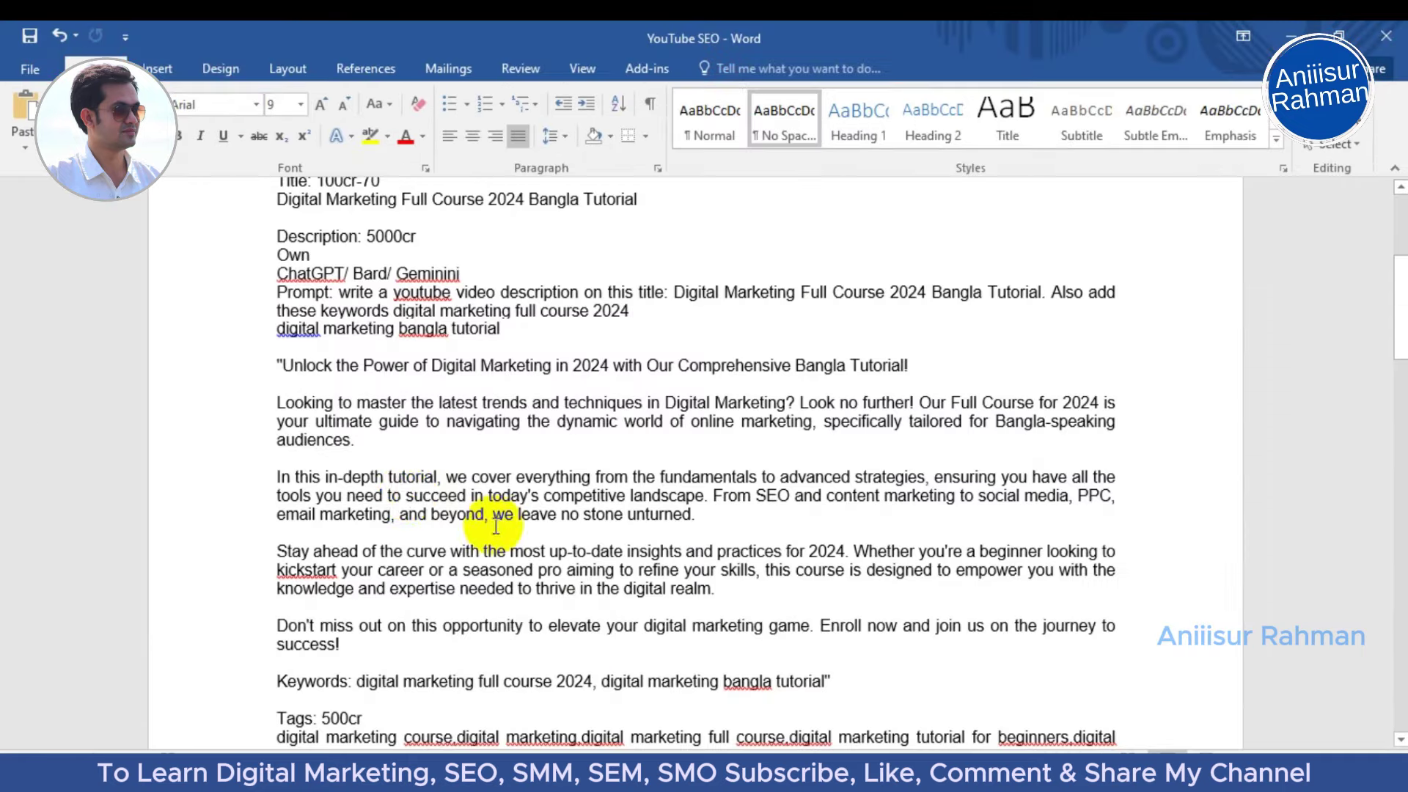
{"action": "scroll", "coordinate": [374, 554], "scroll_direction": "down", "scroll_amount": 5}
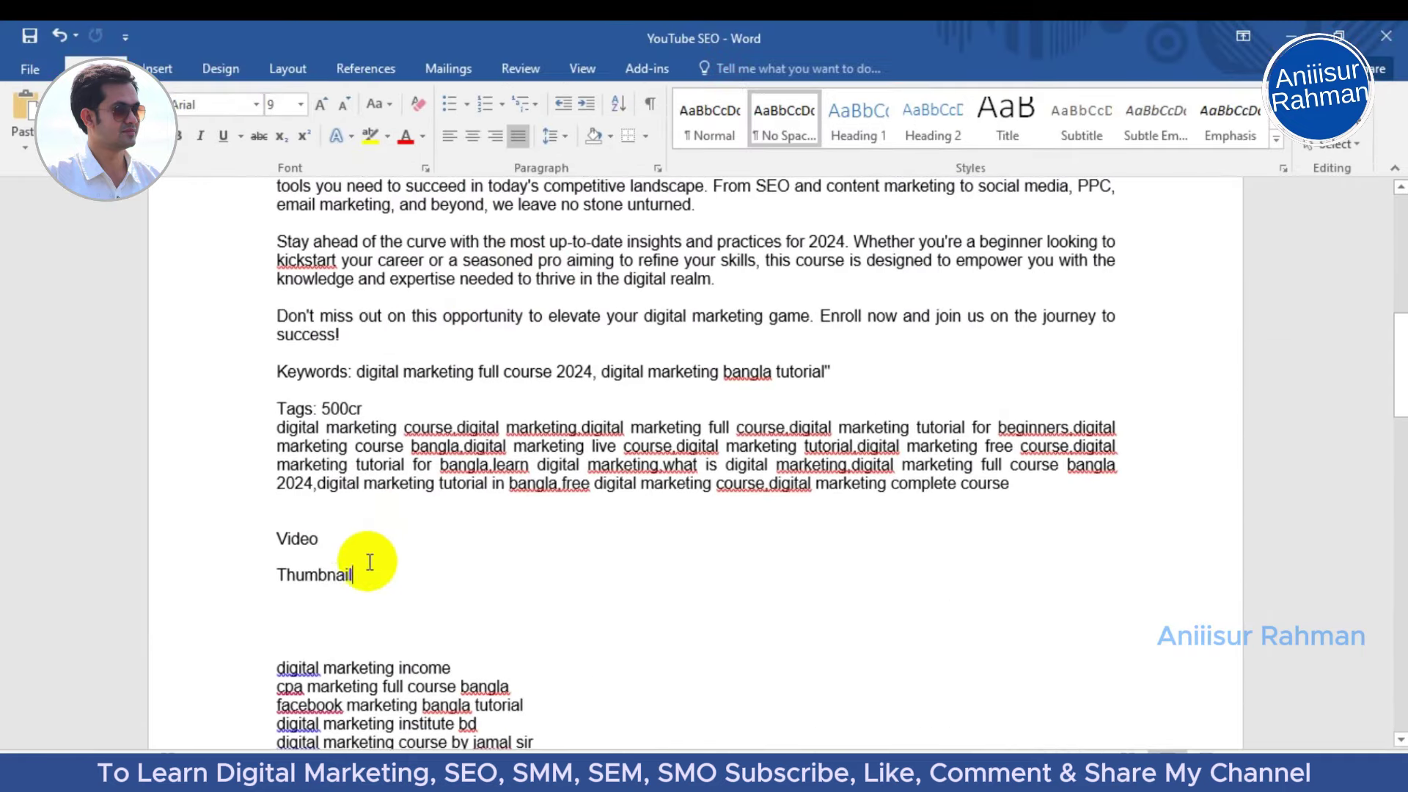
{"action": "left_click", "coordinate": [377, 561]}
{"action": "key", "text": "Return"}
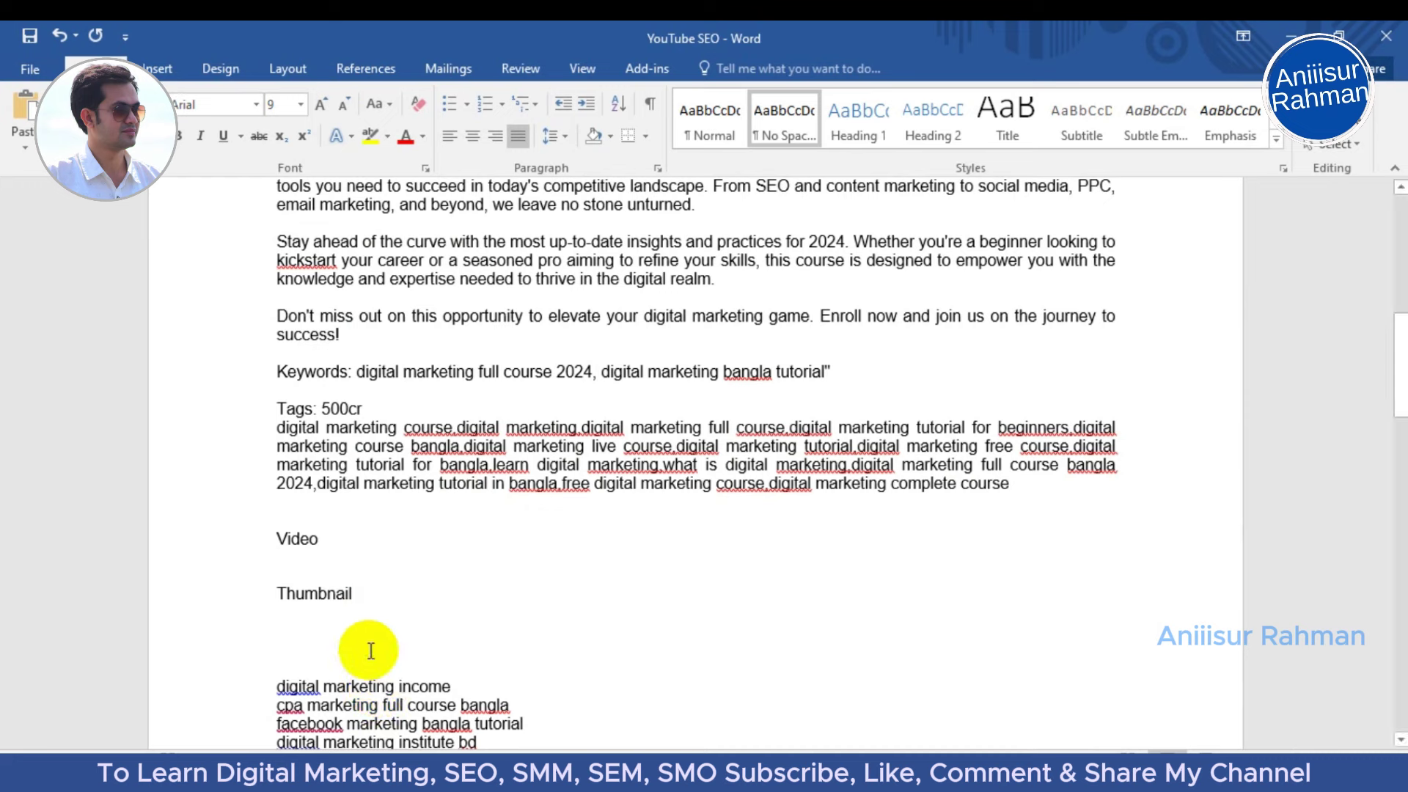
{"action": "key", "text": "BackSpace"}
{"action": "left_click", "coordinate": [375, 585]}
{"action": "key", "text": "Return"}
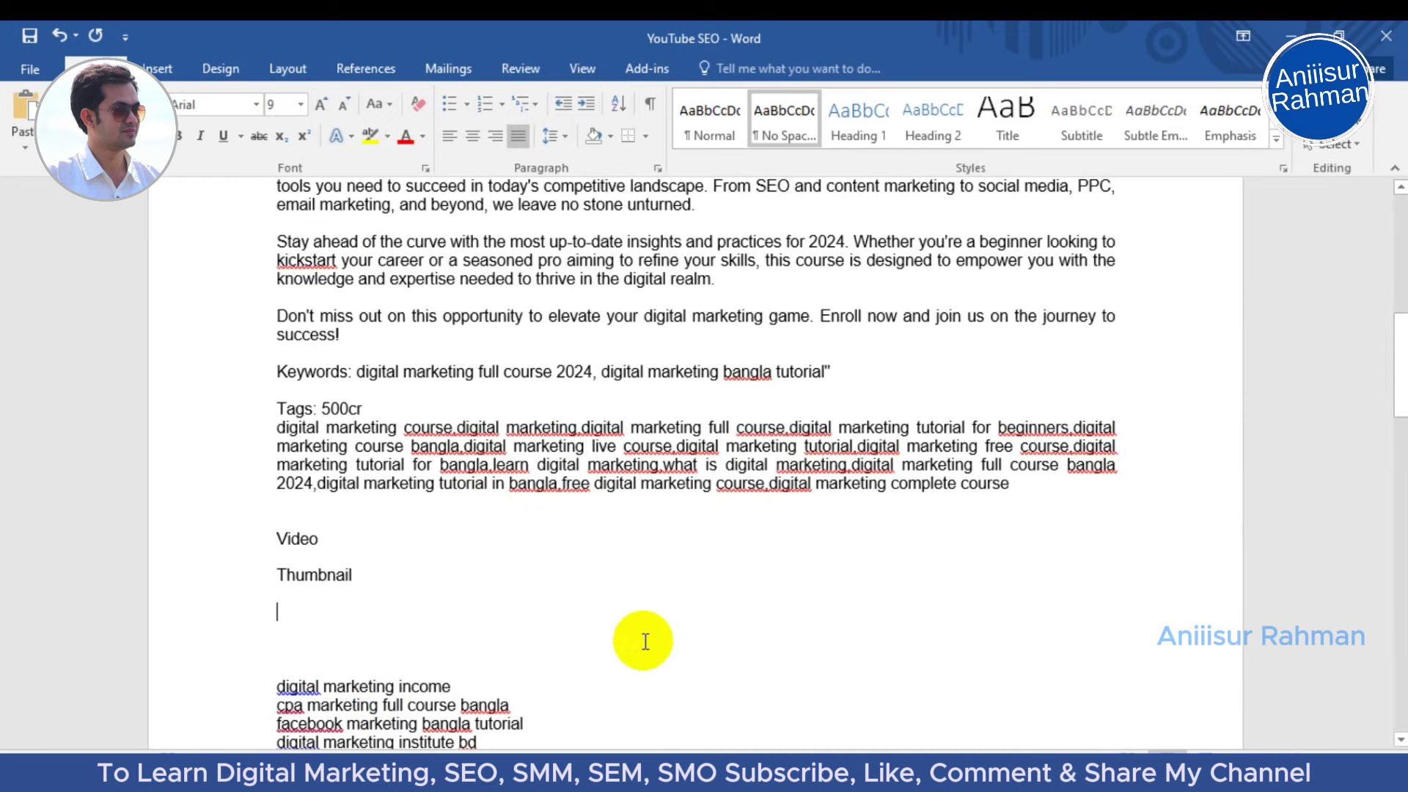
{"action": "type", "text": "Hashtag 2-3"}
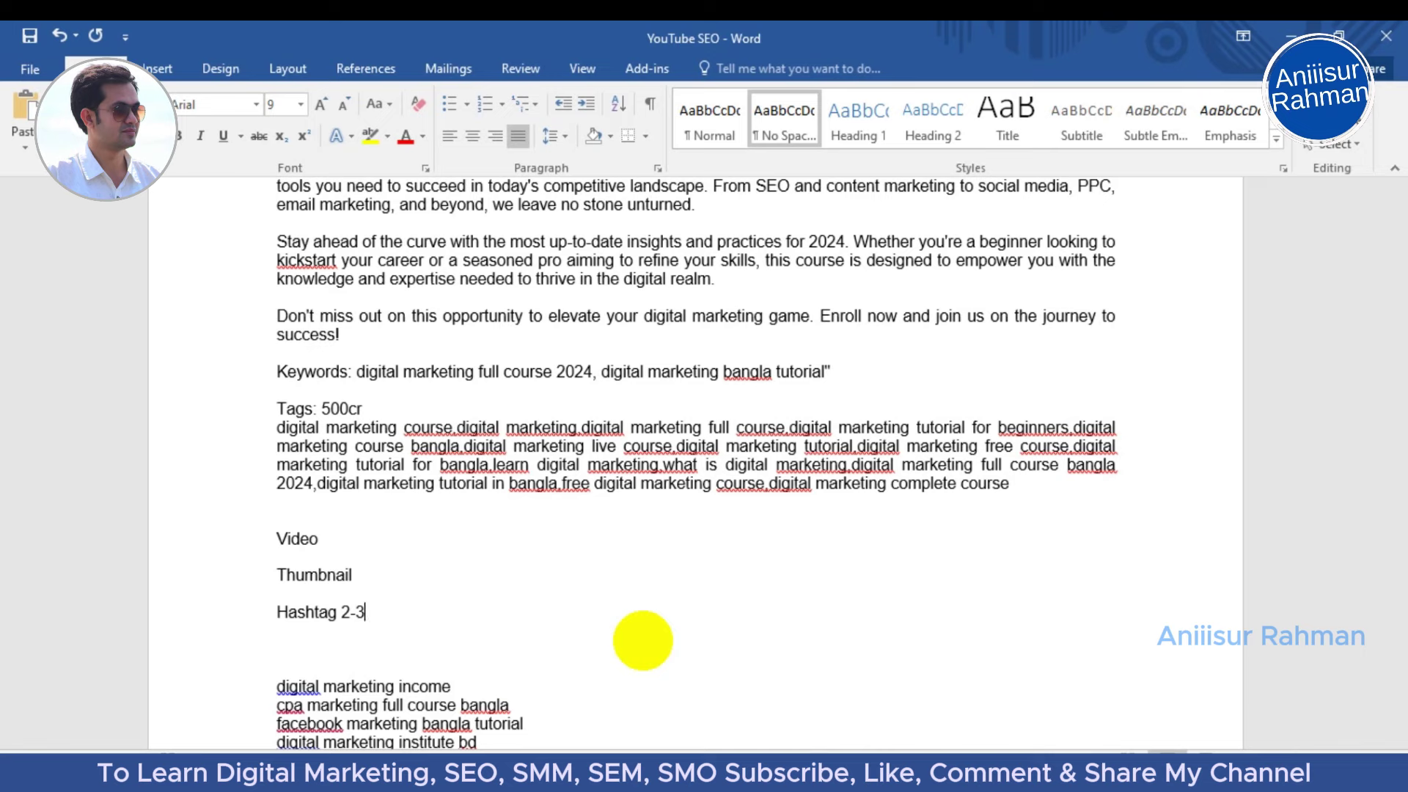
{"action": "left_click", "coordinate": [383, 616]}
Step: Check the Description slide in PowerPoint once more, then review the title and description sections of the Word document
{"action": "key", "text": "alt+Tab"}
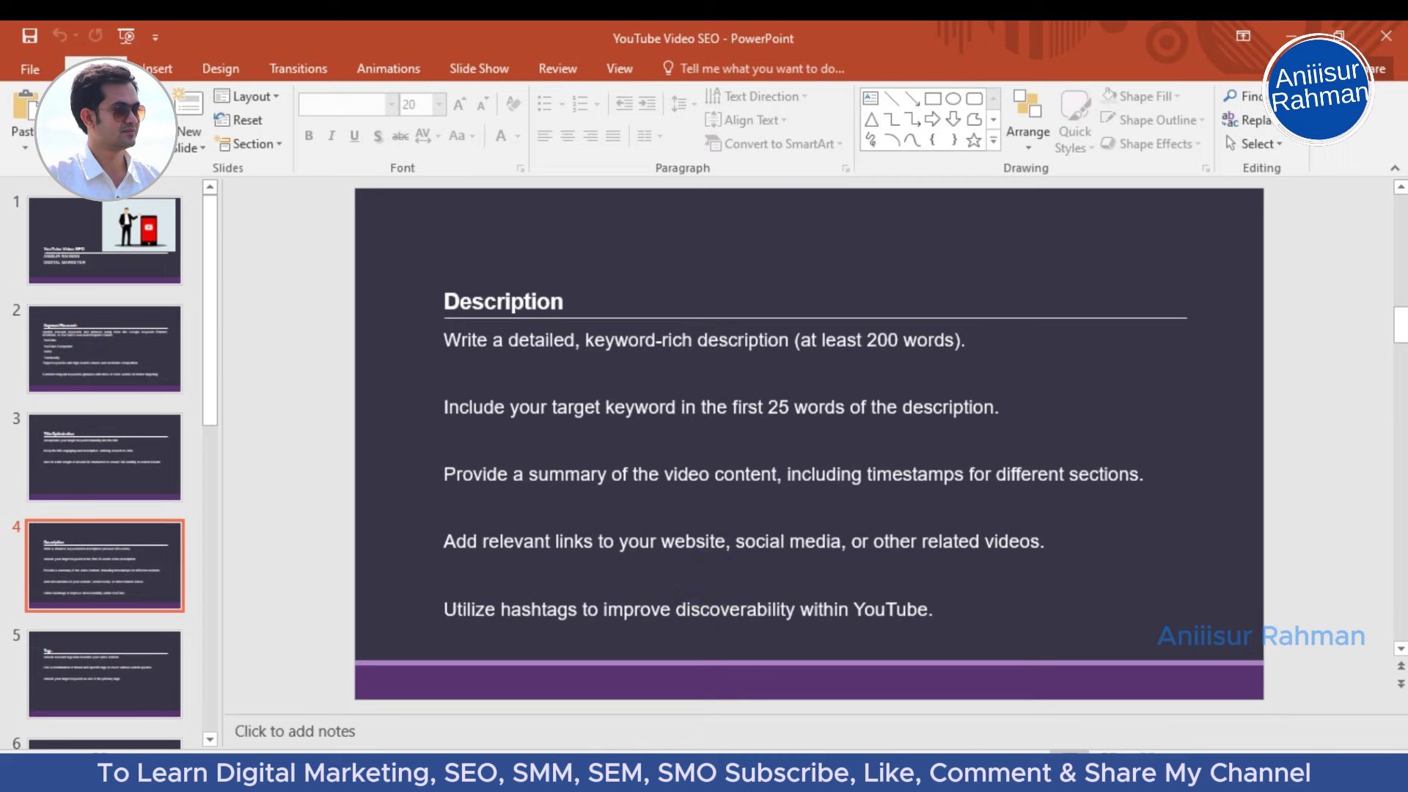
{"action": "mouse_move", "coordinate": [632, 778]}
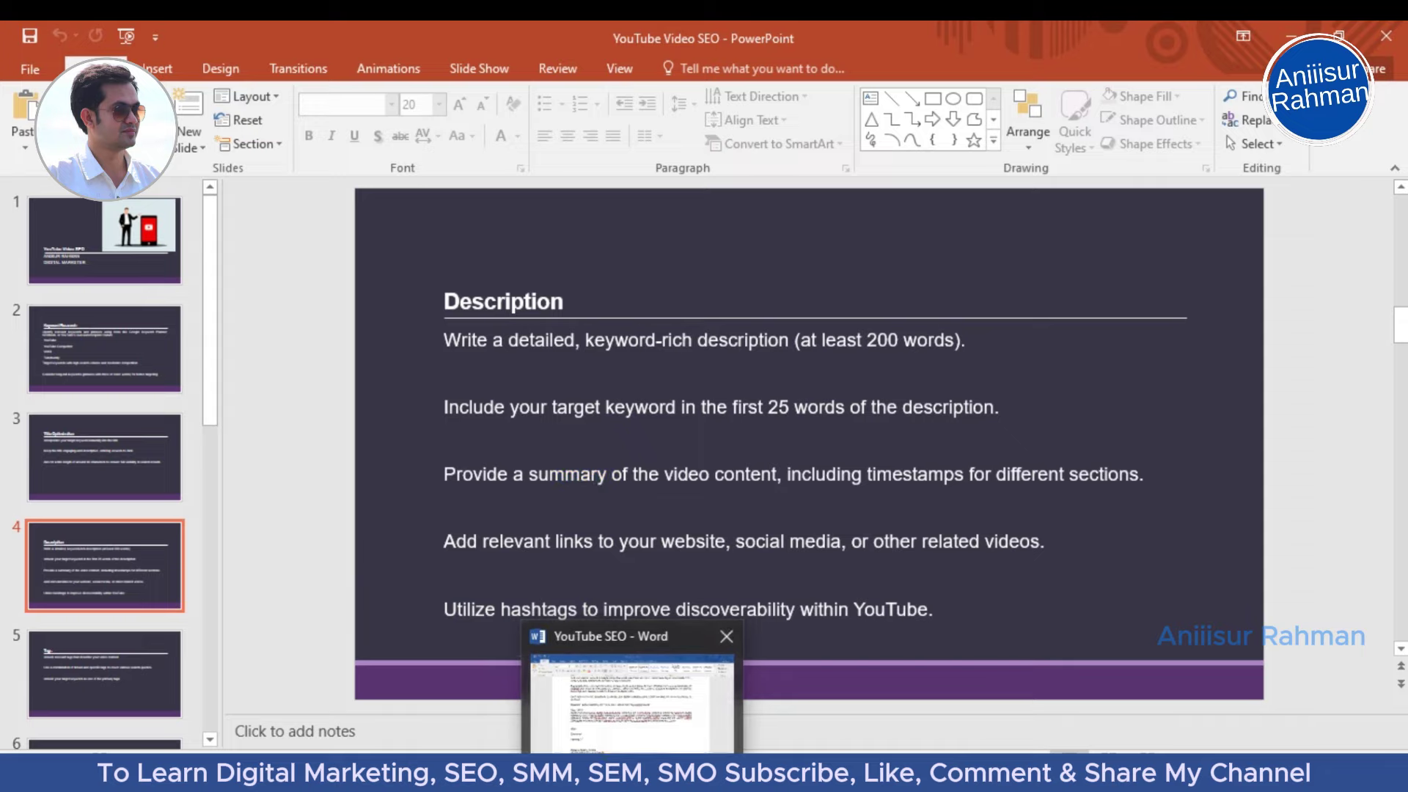
{"action": "left_click", "coordinate": [632, 779]}
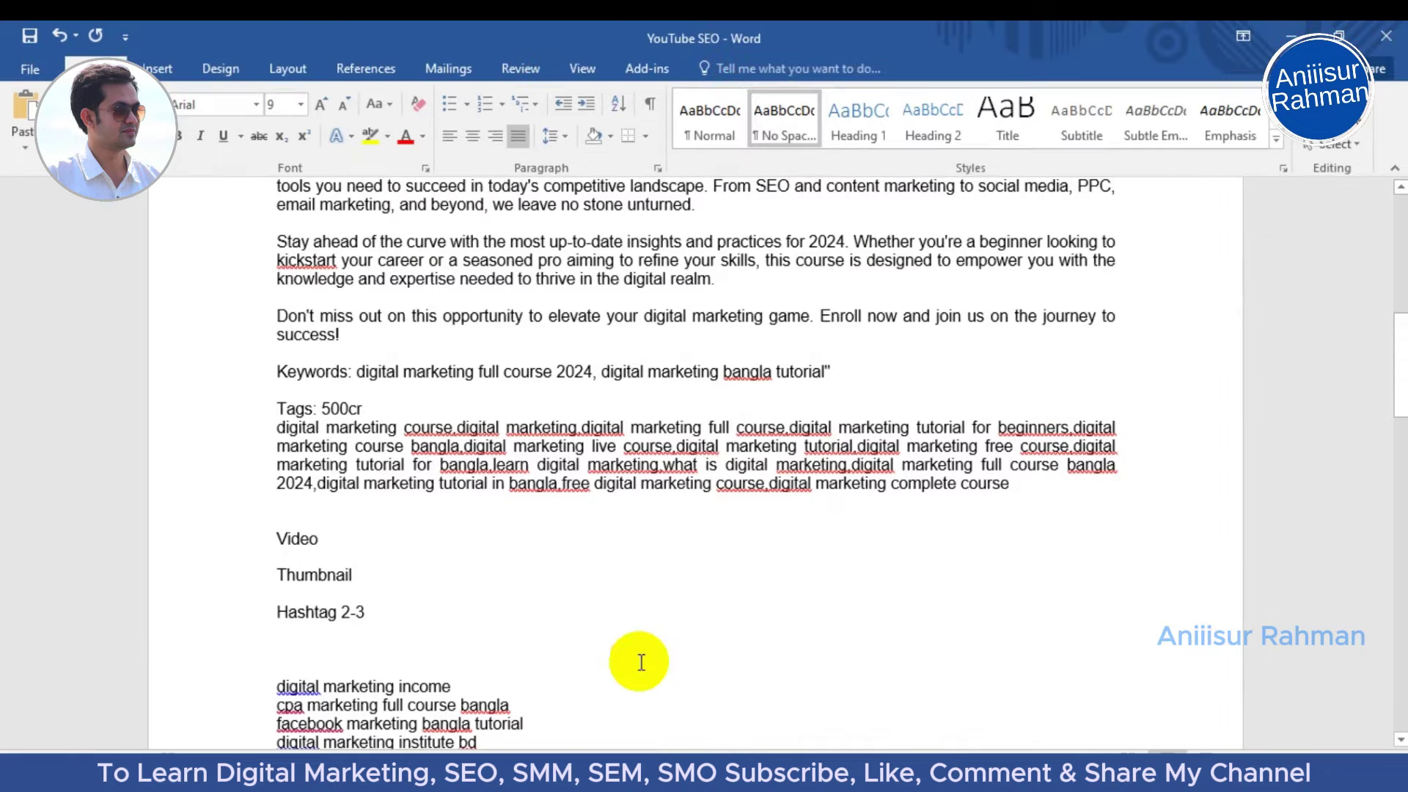
{"action": "scroll", "coordinate": [440, 664], "scroll_direction": "up", "scroll_amount": 6}
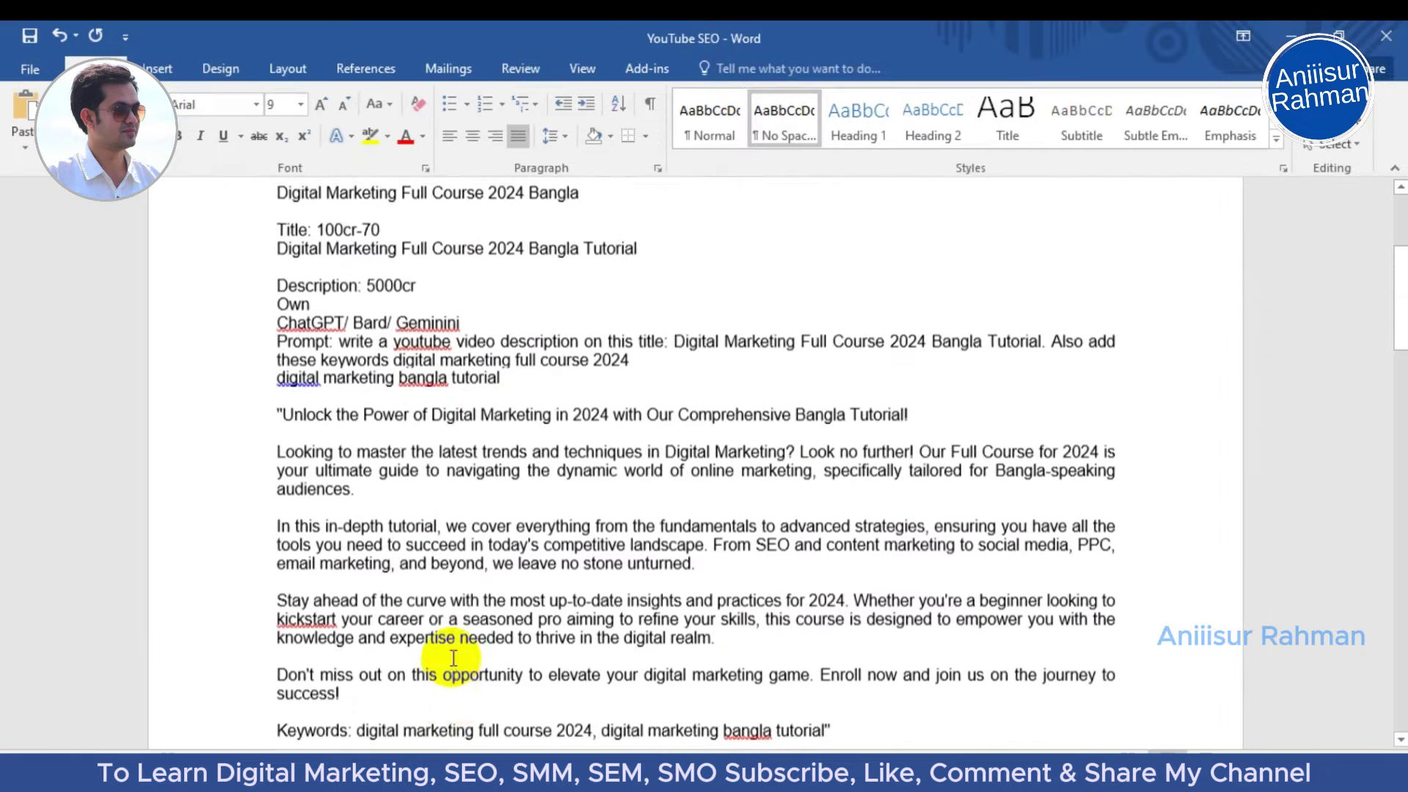
{"action": "scroll", "coordinate": [453, 658], "scroll_direction": "up", "scroll_amount": 3}
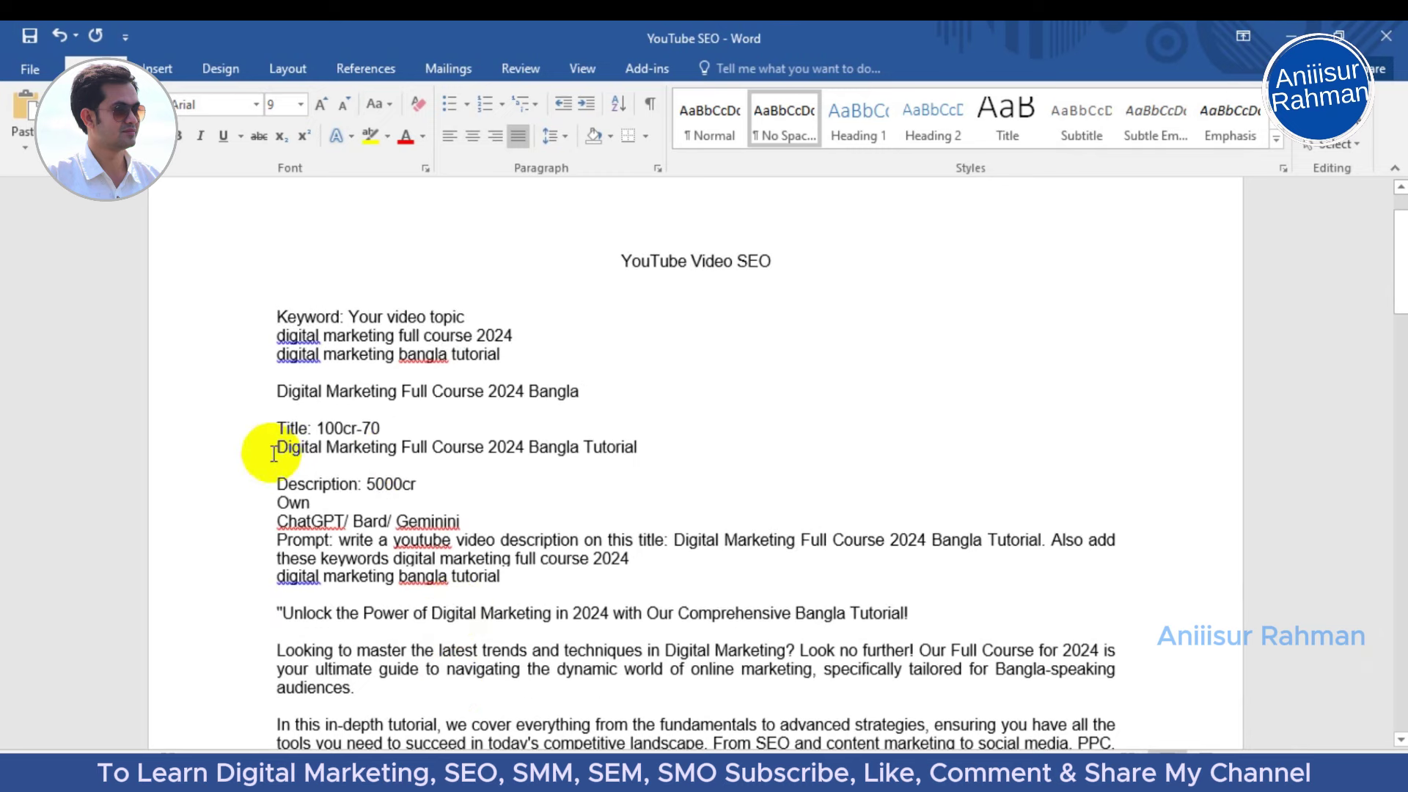
{"action": "left_click_drag", "start_coordinate": [276, 449], "coordinate": [400, 449]}
{"action": "left_click", "coordinate": [329, 460]}
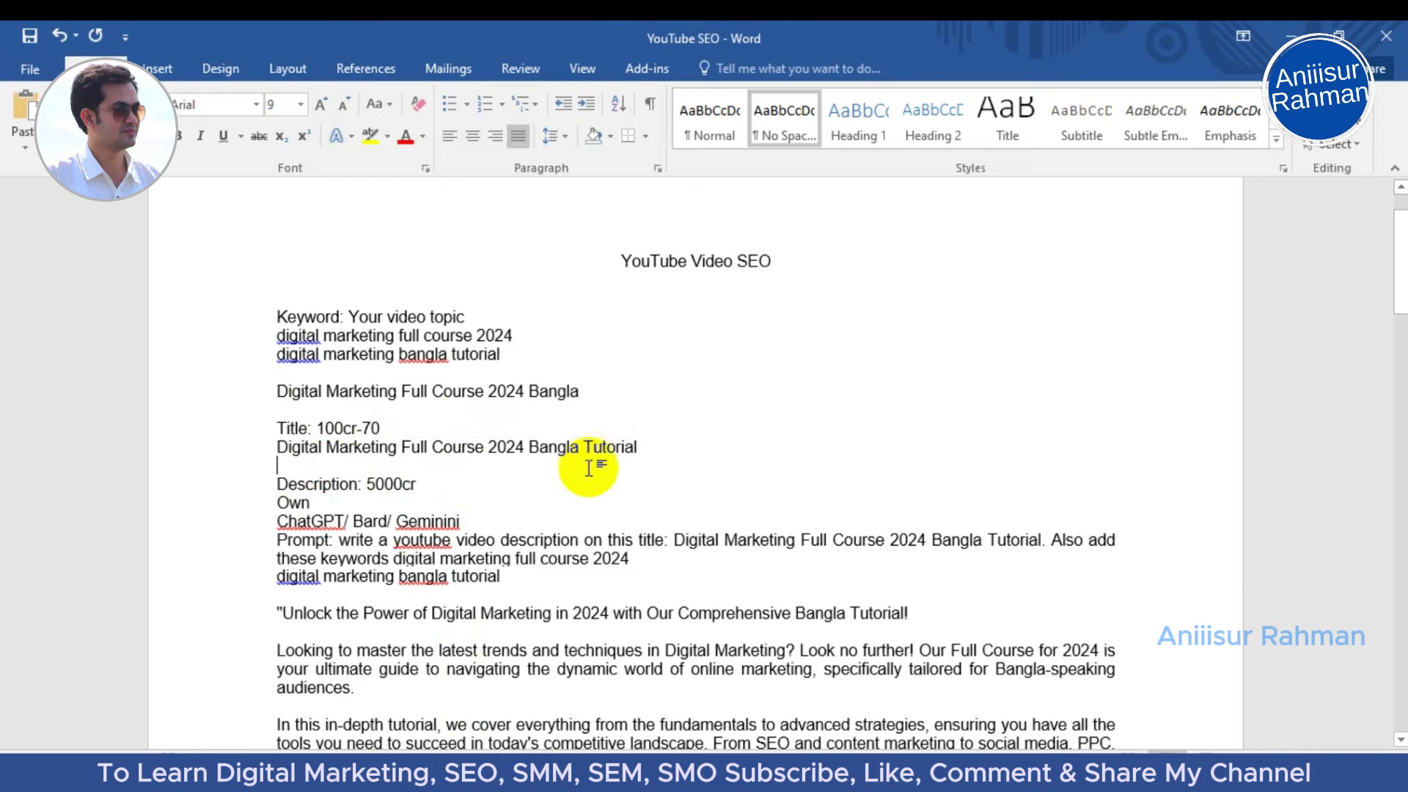
{"action": "scroll", "coordinate": [585, 471], "scroll_direction": "down", "scroll_amount": 8}
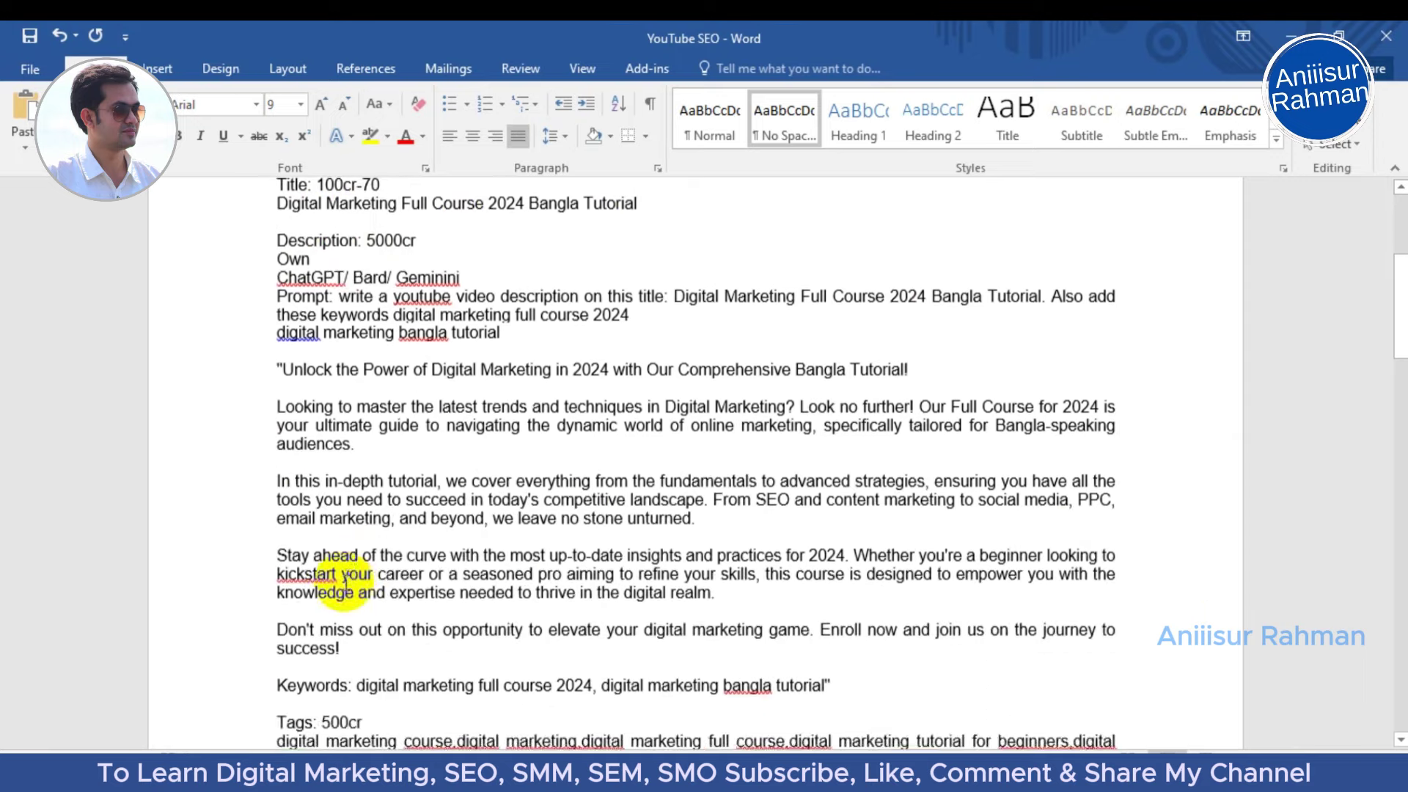
Step: Extend the "Hashtag 2-3" line with a hyphen and the hashtags "#digitalmarketing #digitalmarketingfullcourse"
{"action": "scroll", "coordinate": [393, 564], "scroll_direction": "down", "scroll_amount": 2}
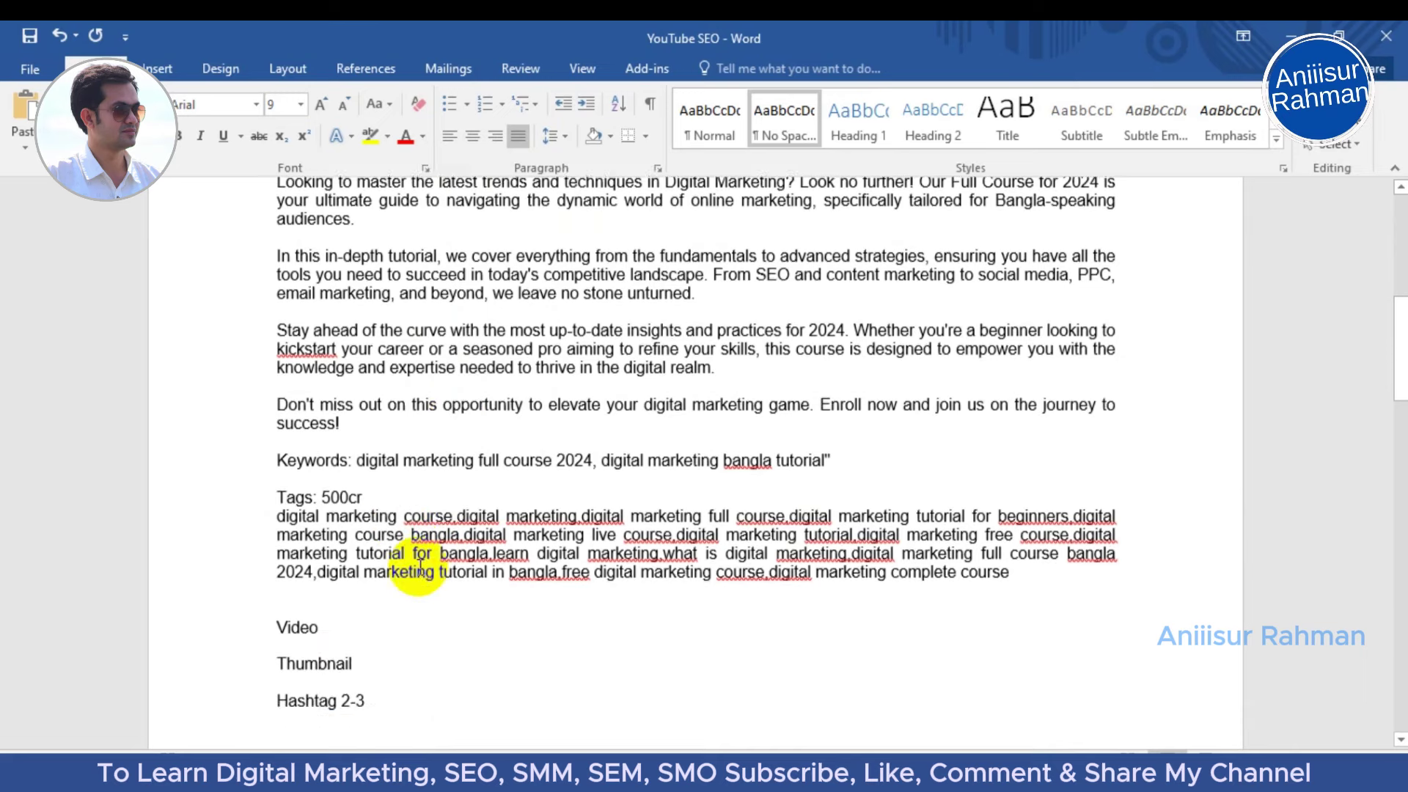
{"action": "scroll", "coordinate": [405, 684], "scroll_direction": "down", "scroll_amount": 2}
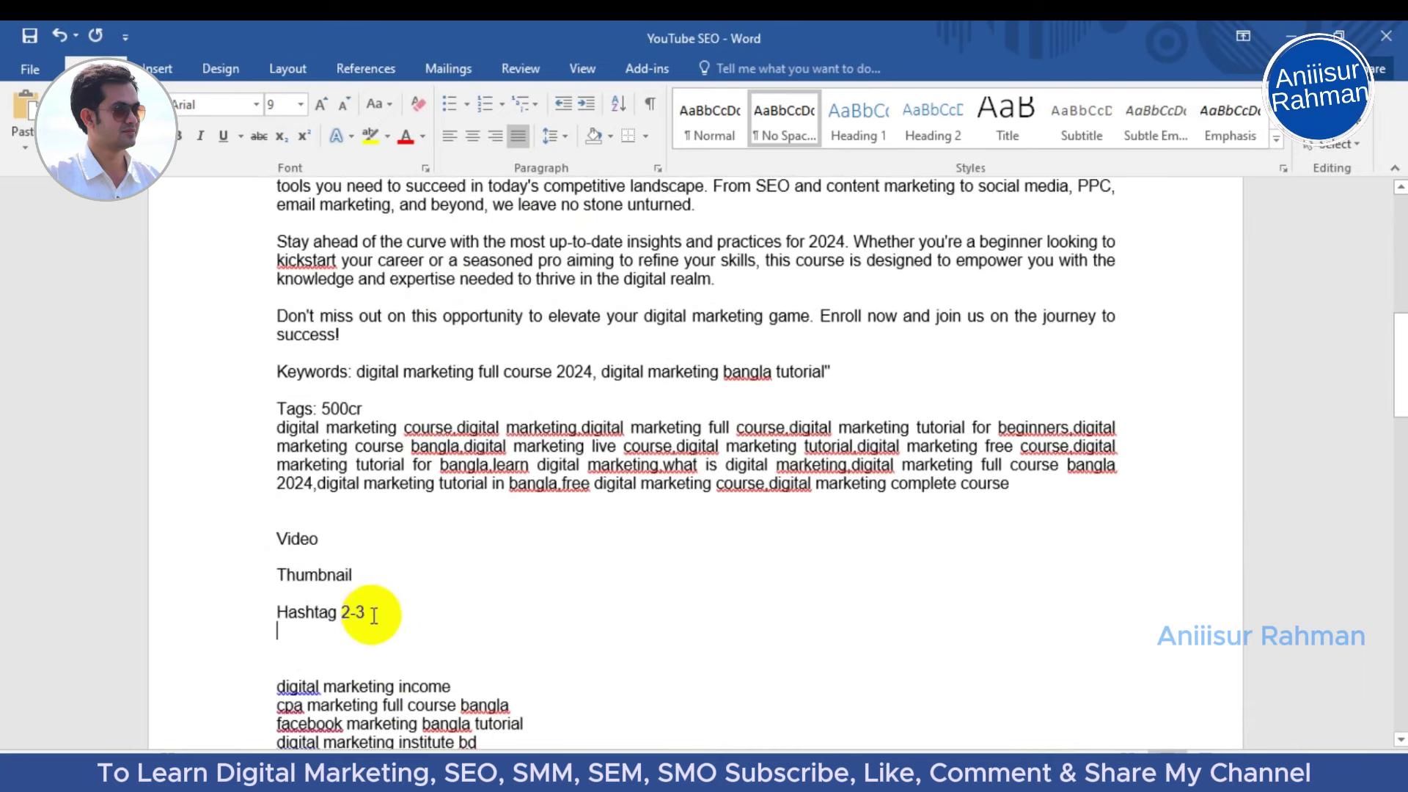
{"action": "left_click", "coordinate": [398, 618]}
{"action": "type", "text": "-"}
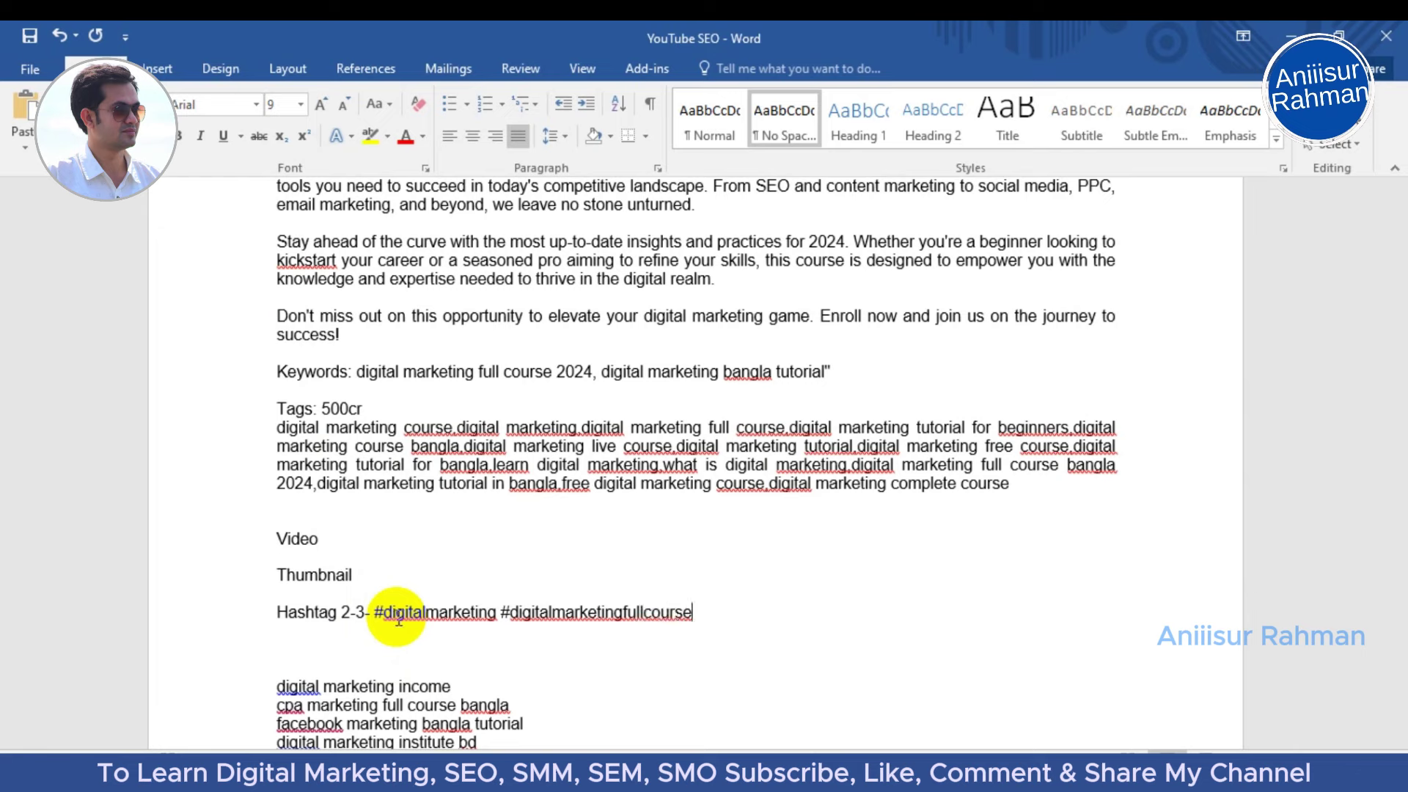
Step: Switch to PowerPoint, examine the Tags slide's advice, and compare it with the tag list in the Word document
{"action": "left_click", "coordinate": [558, 776]}
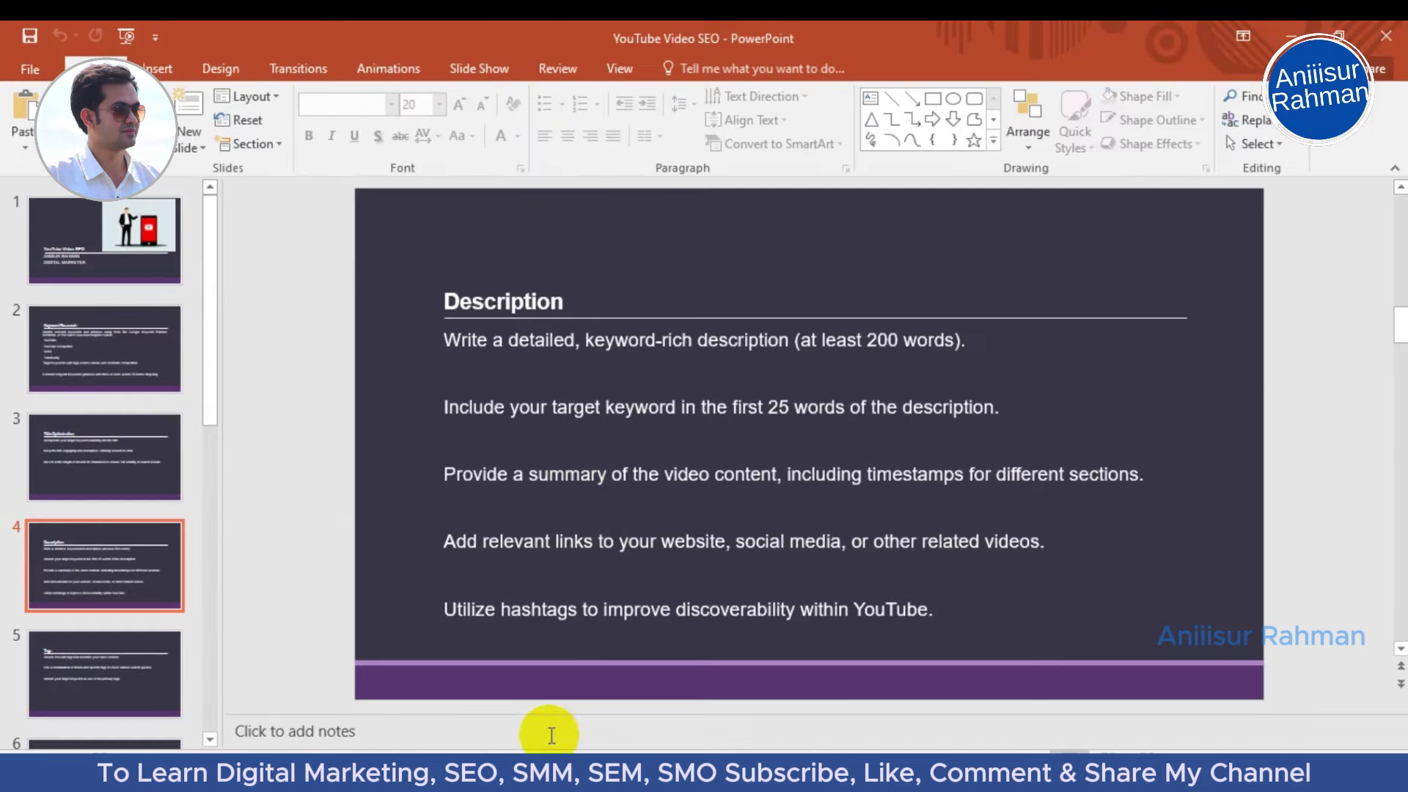
{"action": "left_click", "coordinate": [129, 594]}
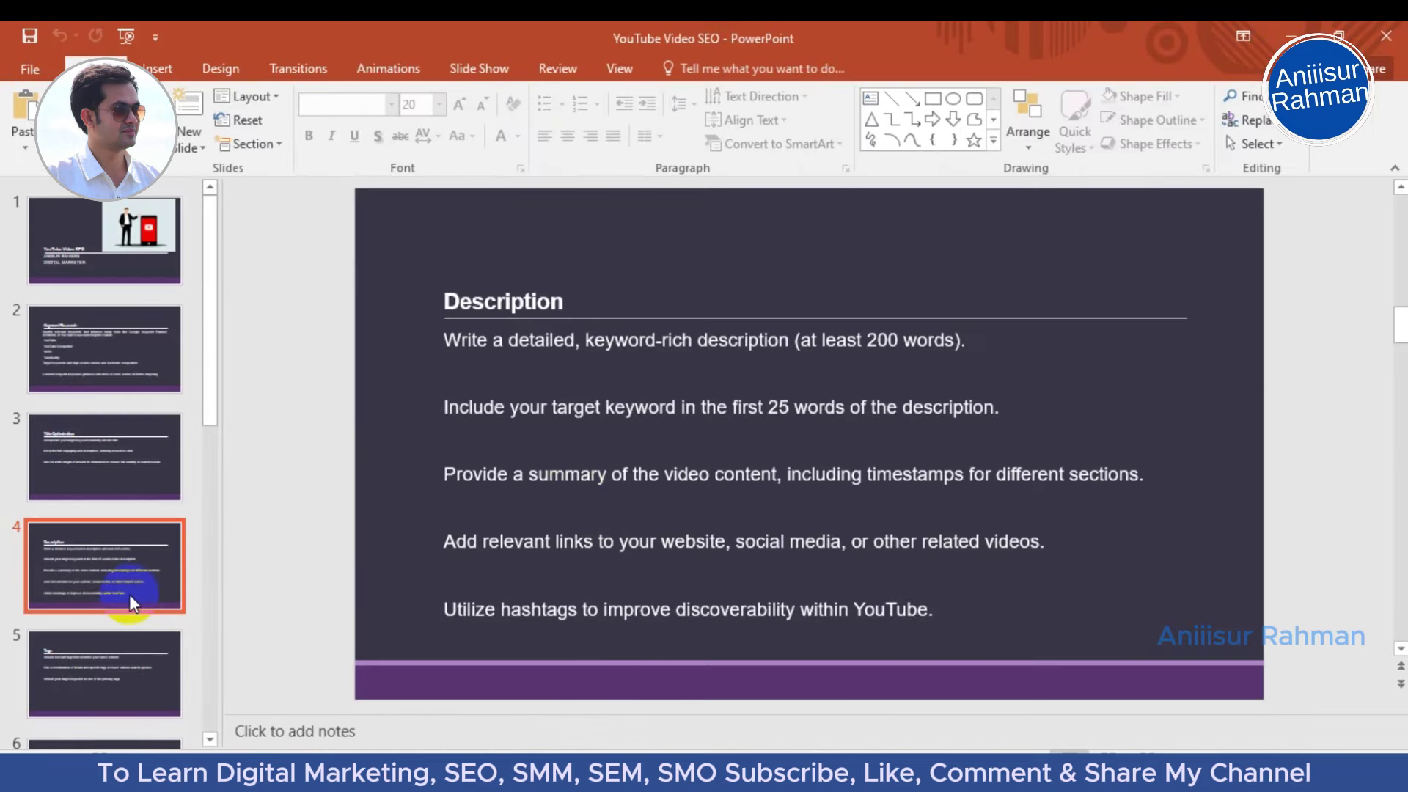
{"action": "left_click", "coordinate": [158, 663]}
{"action": "left_click", "coordinate": [548, 320]}
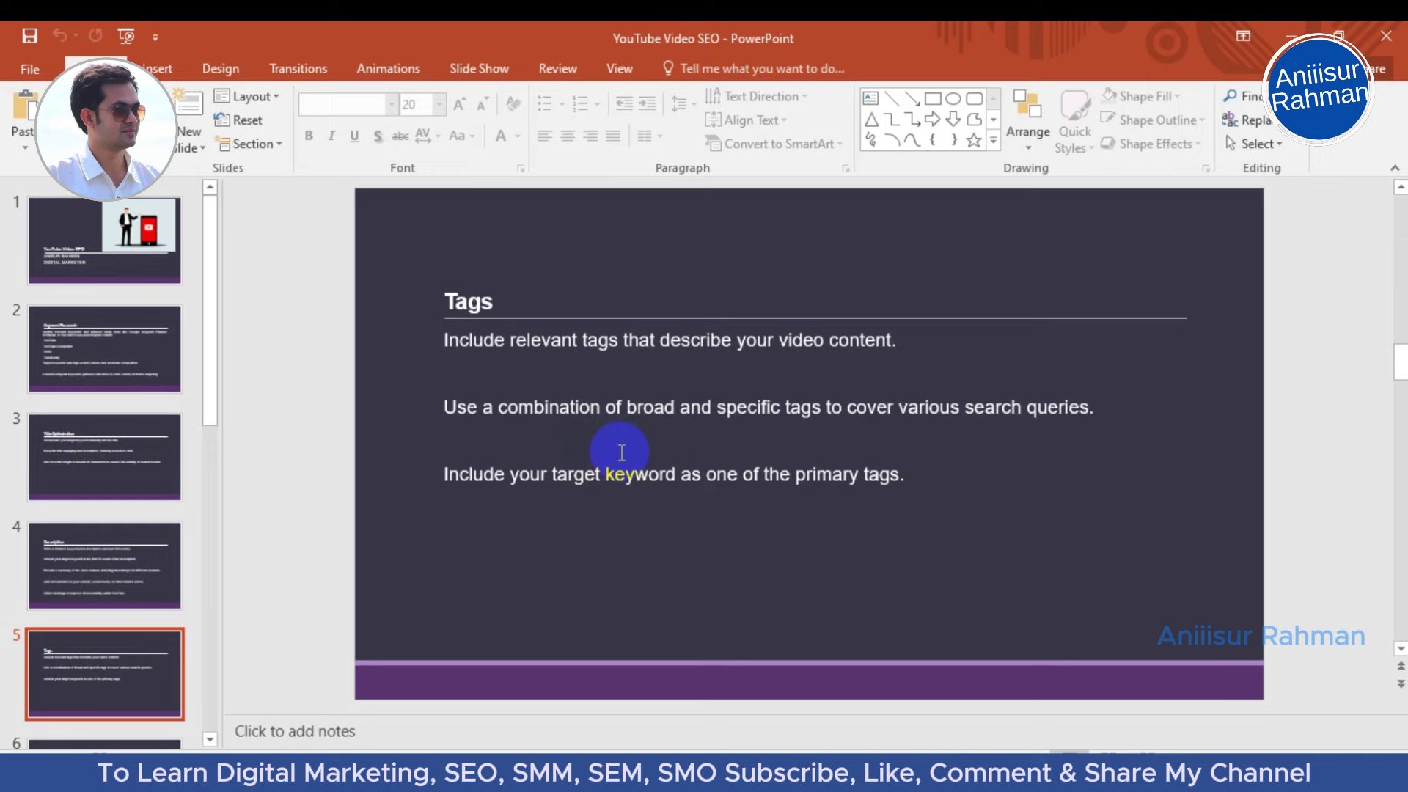
{"action": "left_click", "coordinate": [635, 741]}
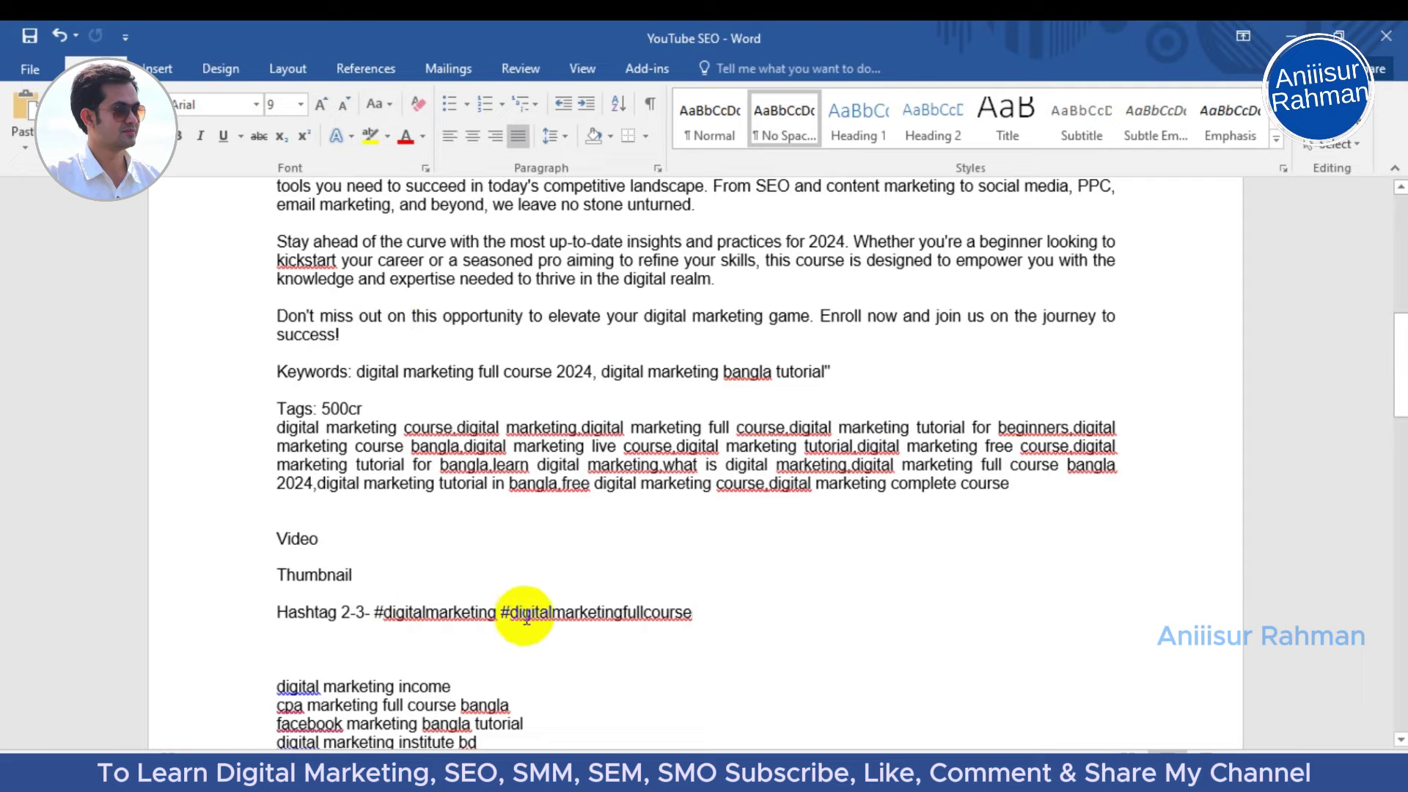
{"action": "key", "text": "alt+Tab"}
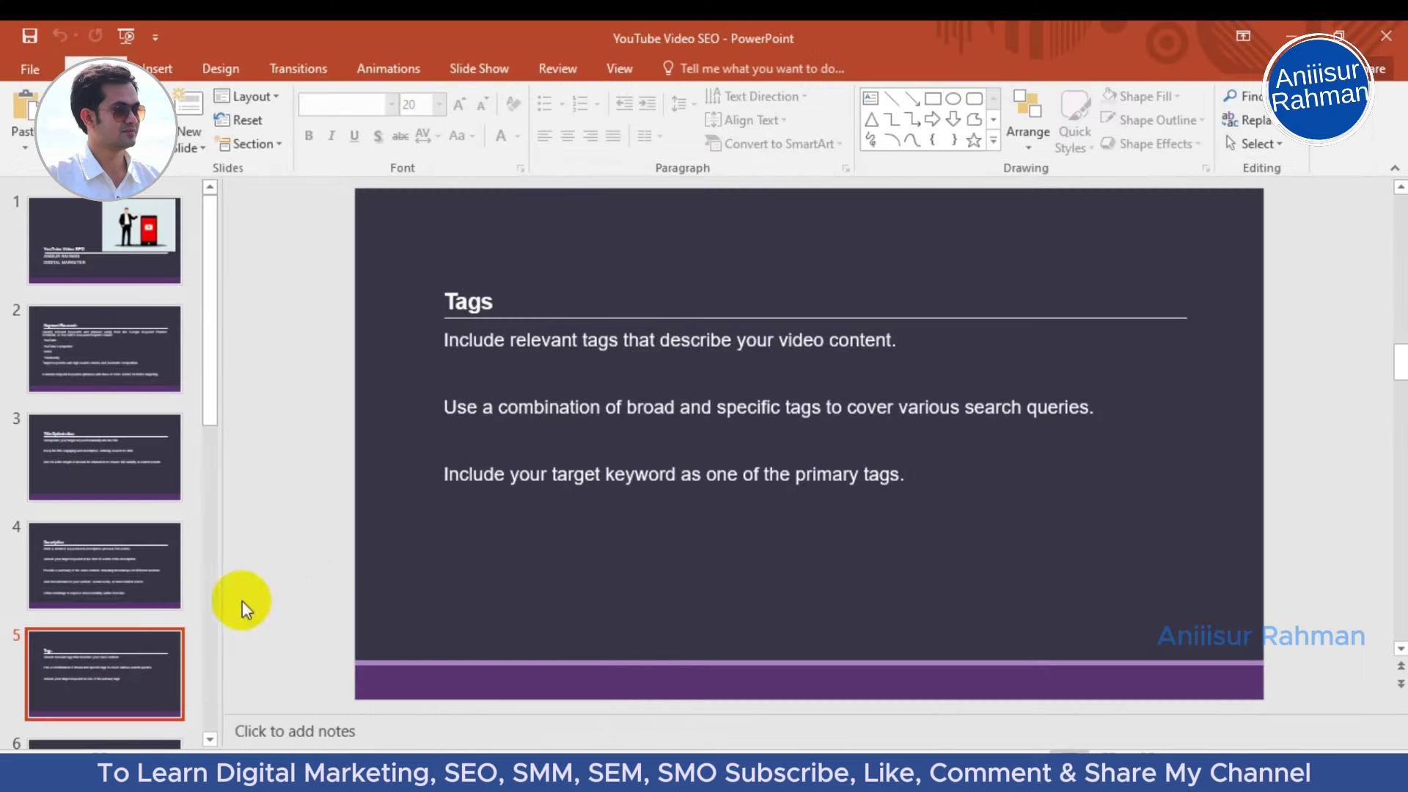